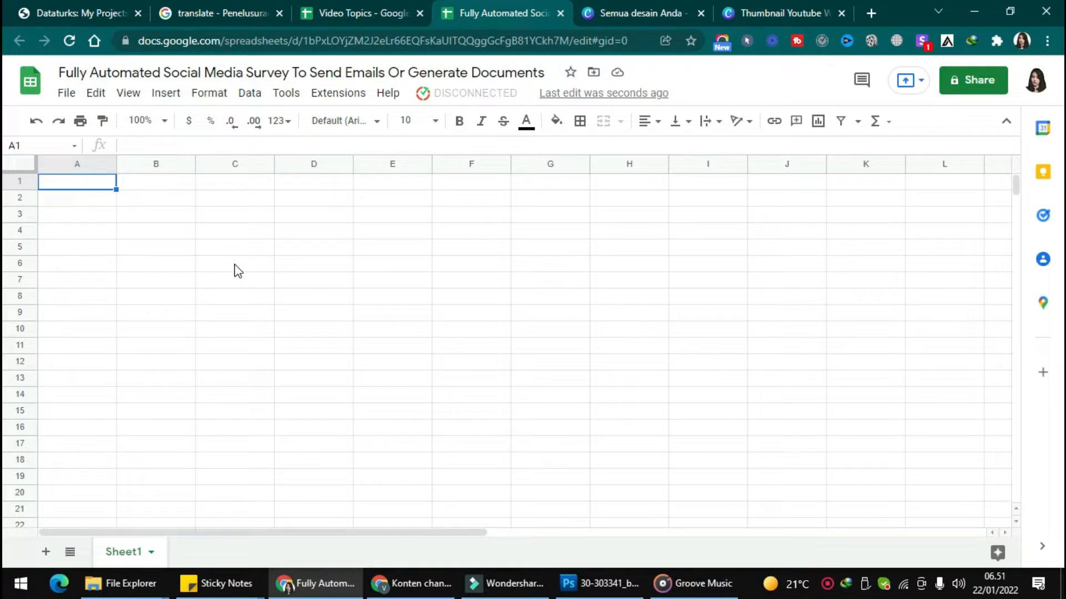
Load the Social Media Survey form template into the spreadsheet with the Kulfi Forms add-on, searching for "social"
click(340, 95)
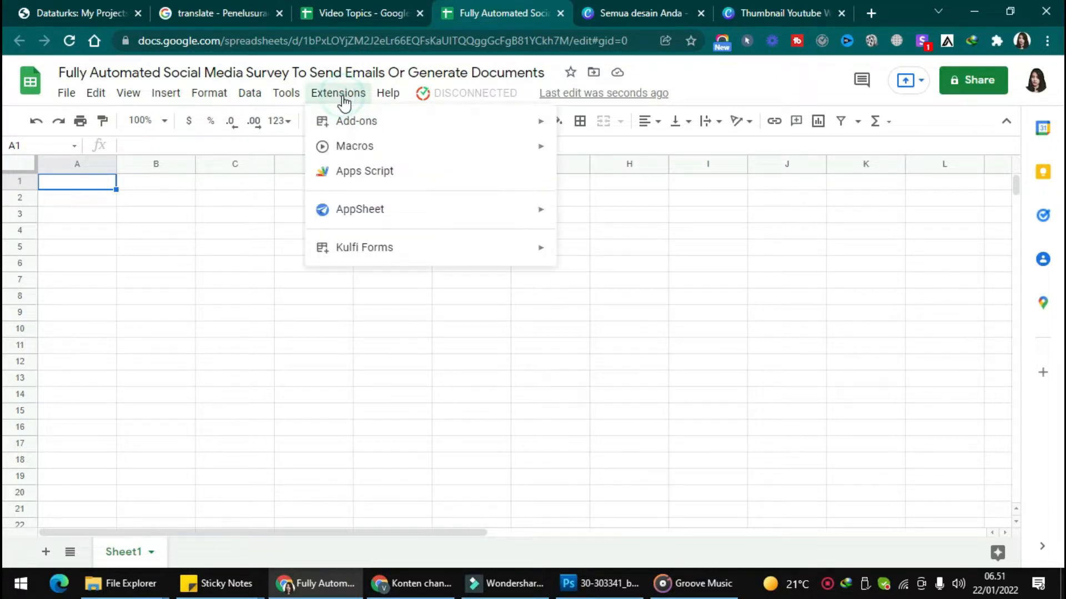
mouse_move(400, 251)
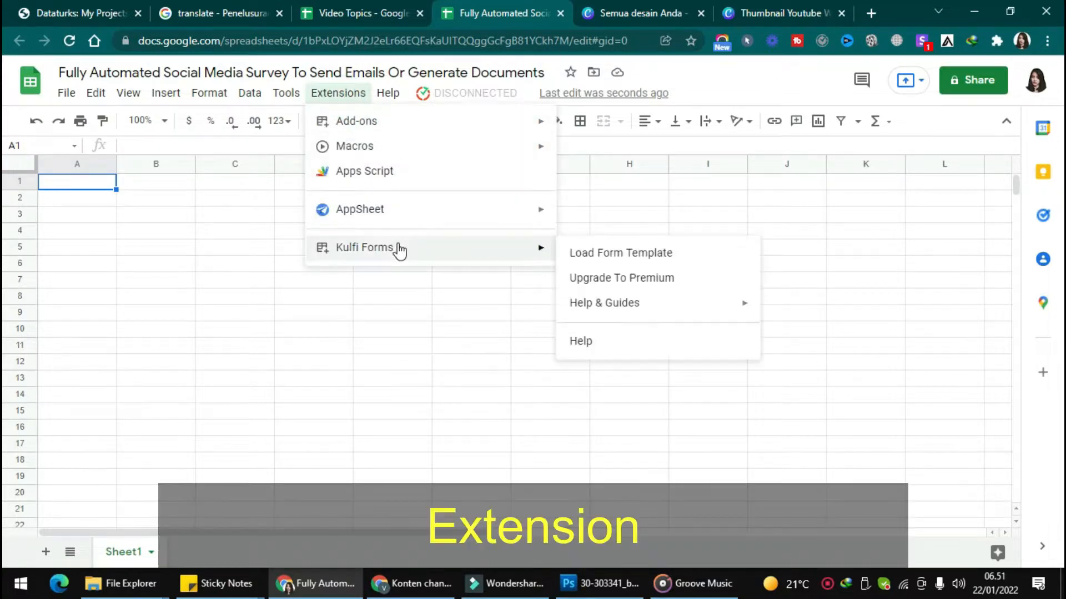
click(579, 254)
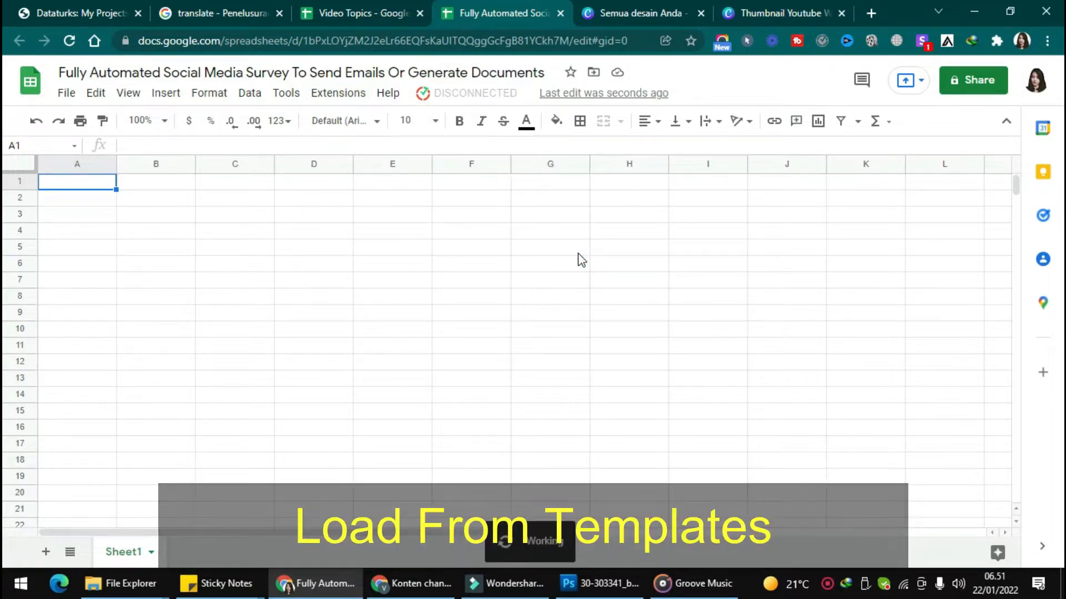
click(361, 166)
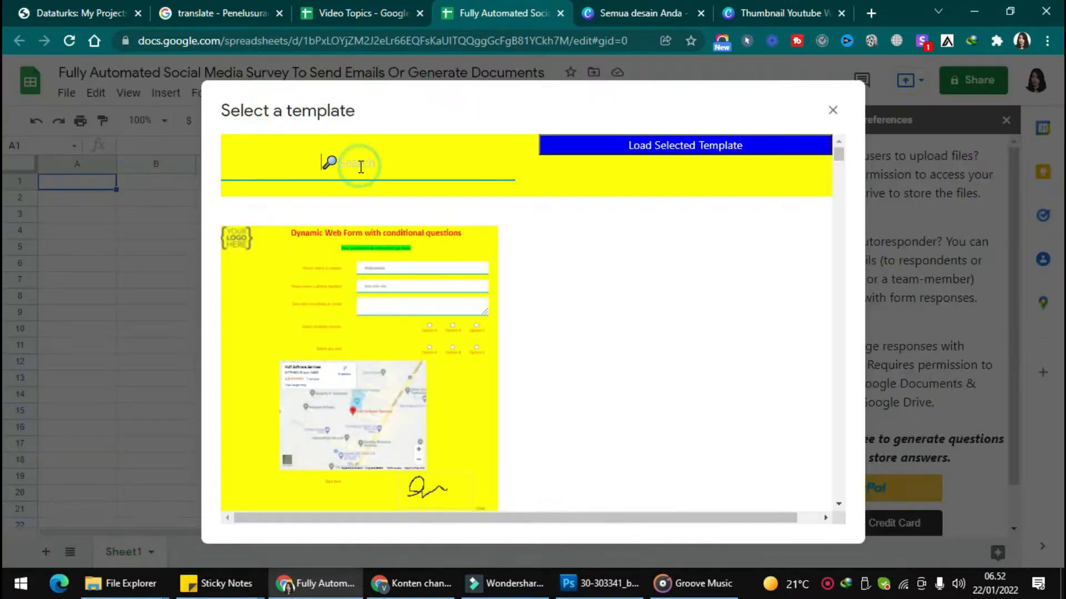
text(social)
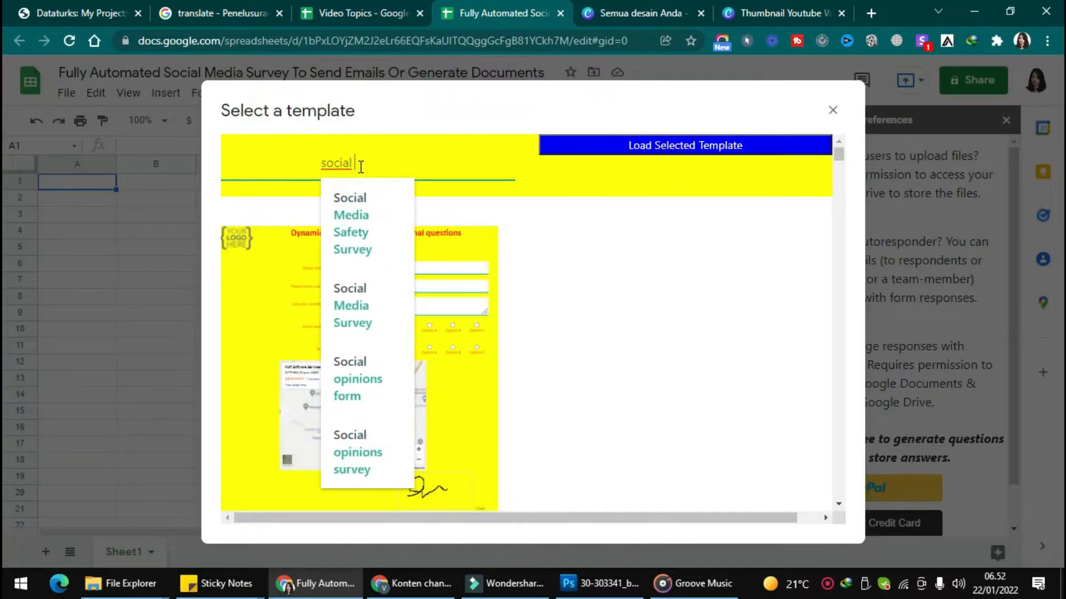
click(355, 311)
click(691, 143)
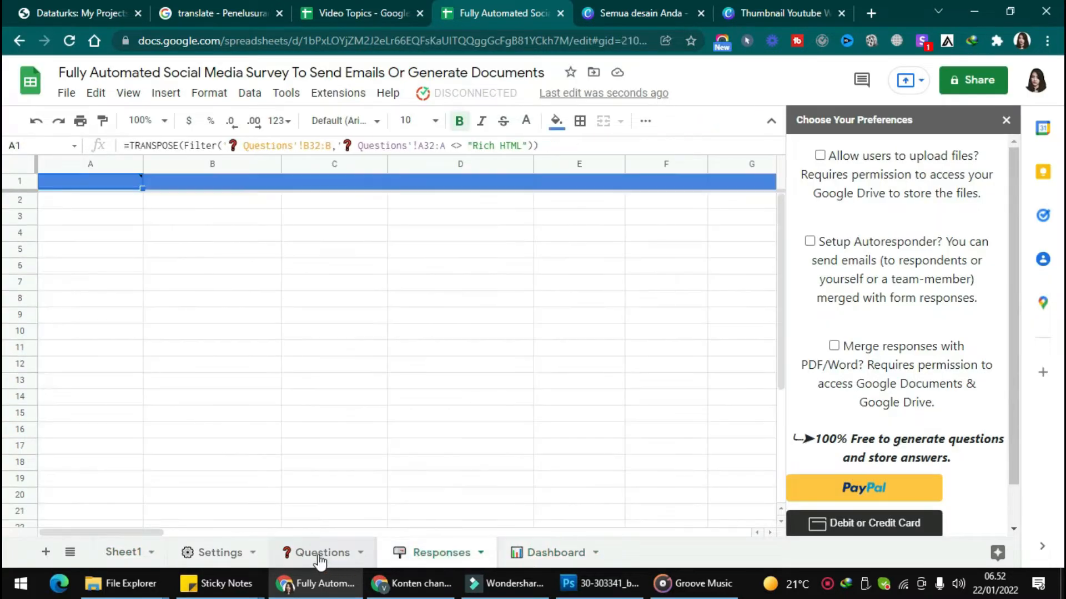
Show the Settings sheet, reload the spreadsheet and request the Kulfi Forms web form link
click(212, 561)
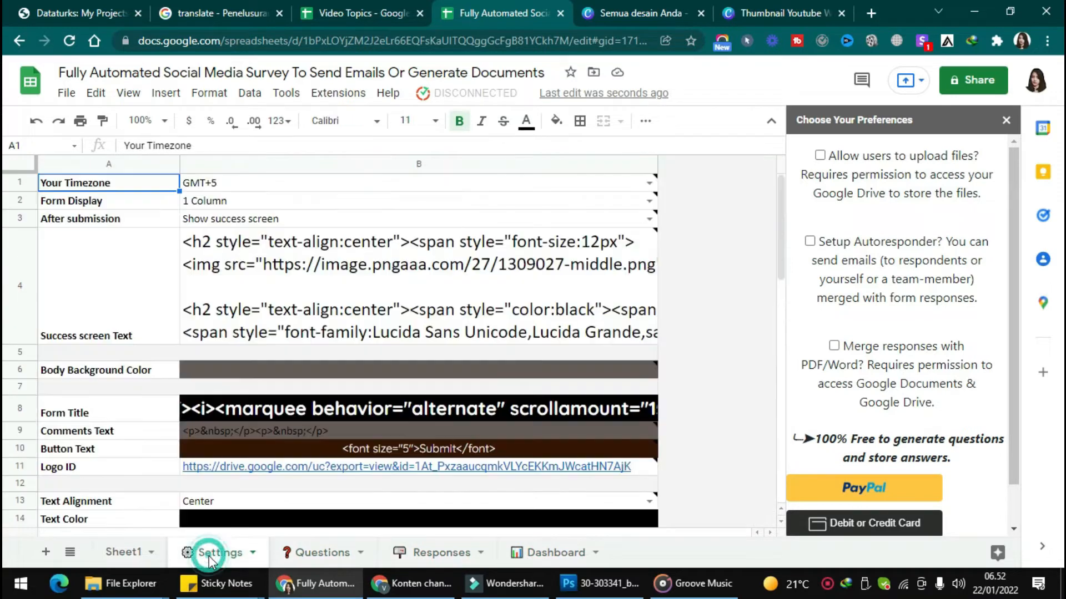
click(68, 39)
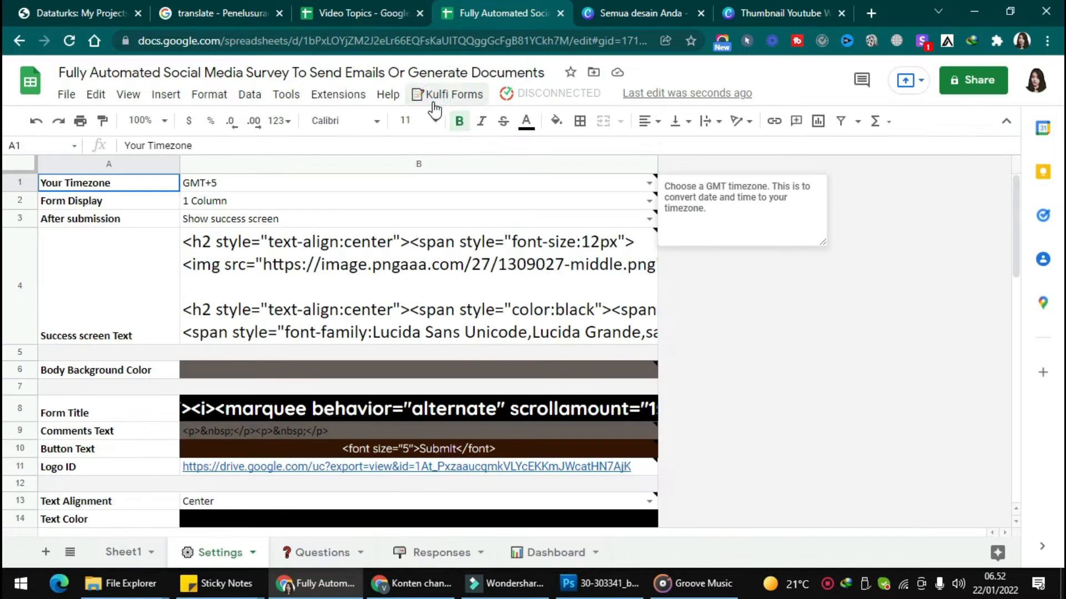
click(450, 95)
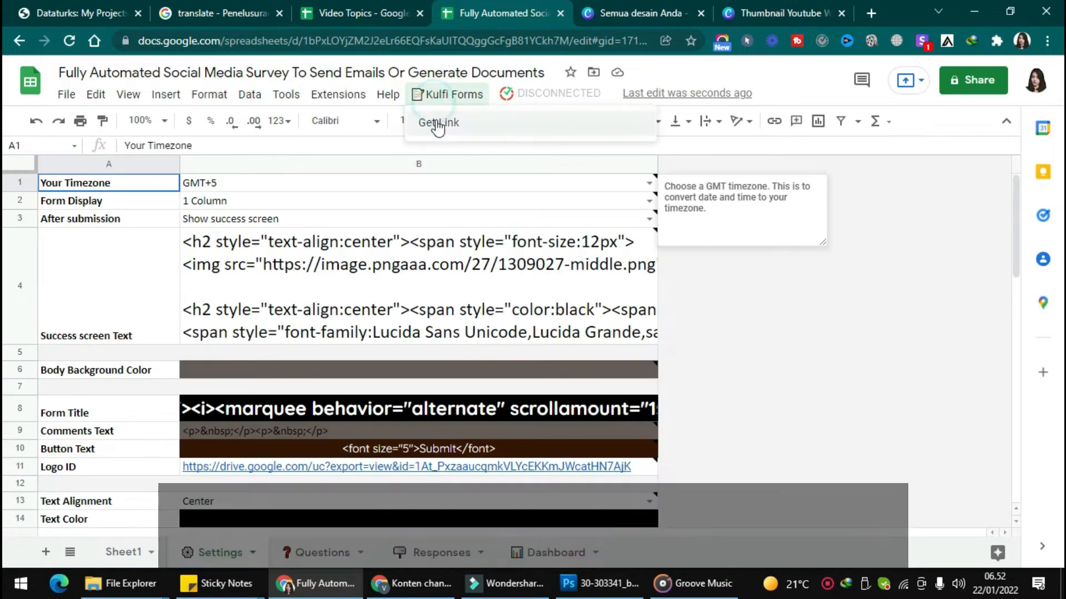
click(438, 123)
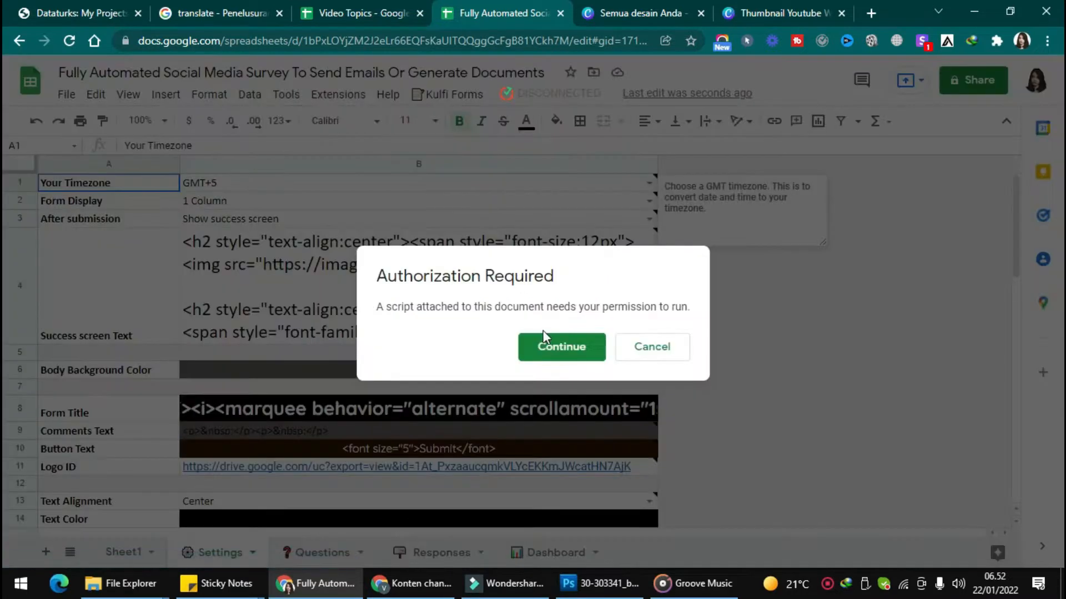
Authorize Kulfi_Forms_ClientScript with the Google account, continuing past the unverified app warning and allowing the requested access
click(551, 346)
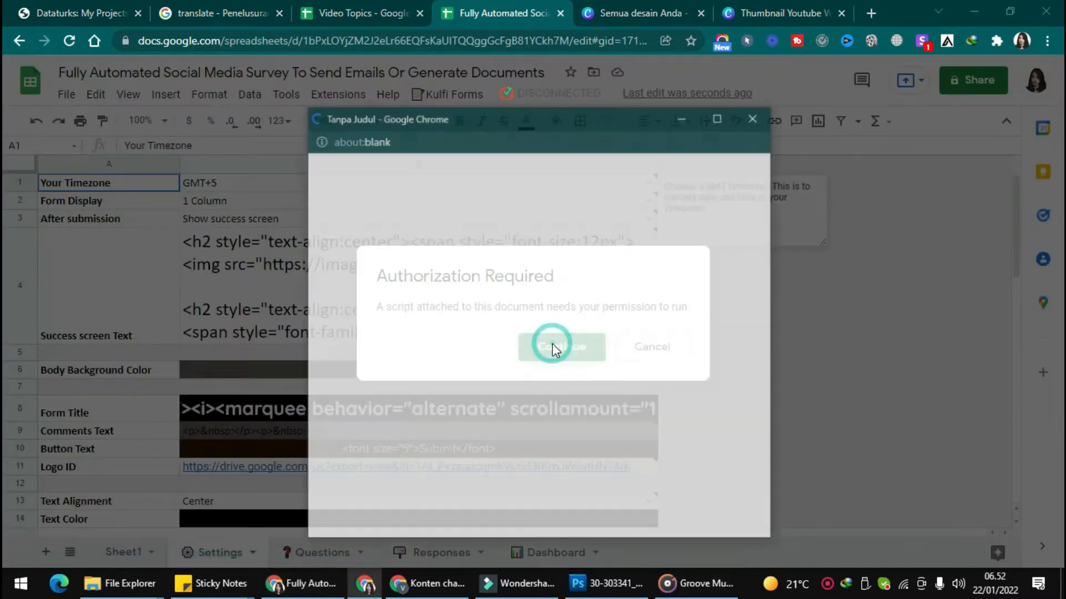
click(382, 311)
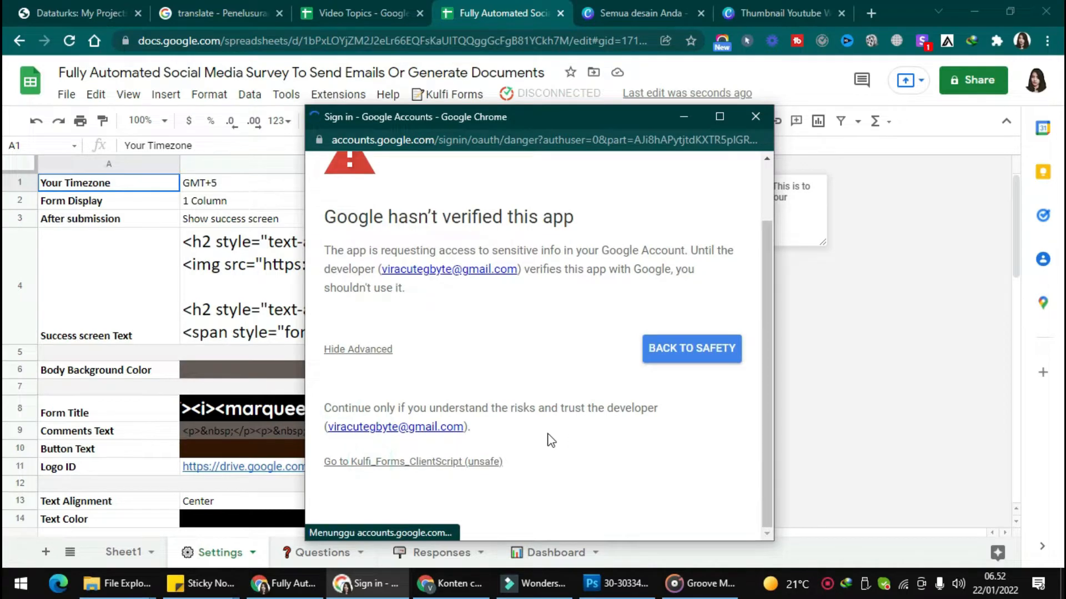
scroll(594, 442, down, 4)
click(622, 436)
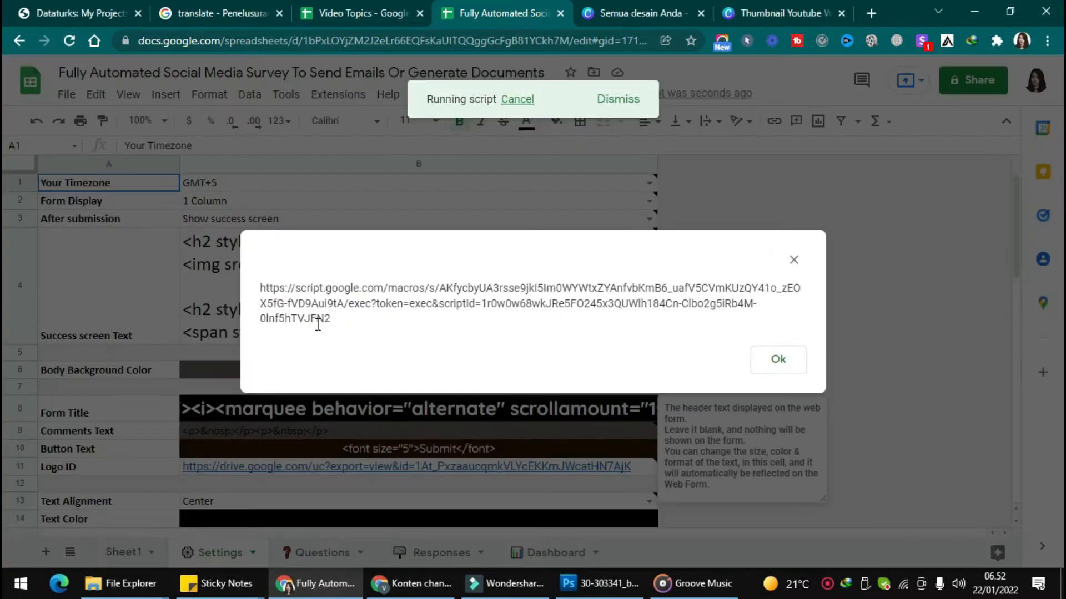
Copy the generated form link, open it in a new browser tab and dismiss the link dialog in the spreadsheet
drag(261, 288, 366, 325)
key(ctrl+c)
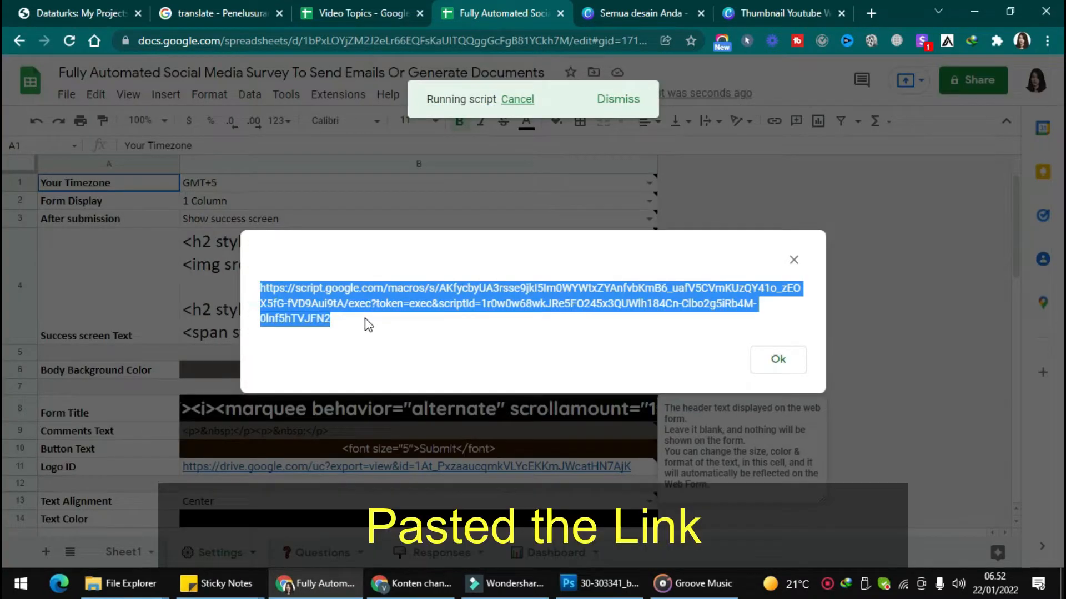
key(ctrl+t)
key(ctrl+v)
key(Return)
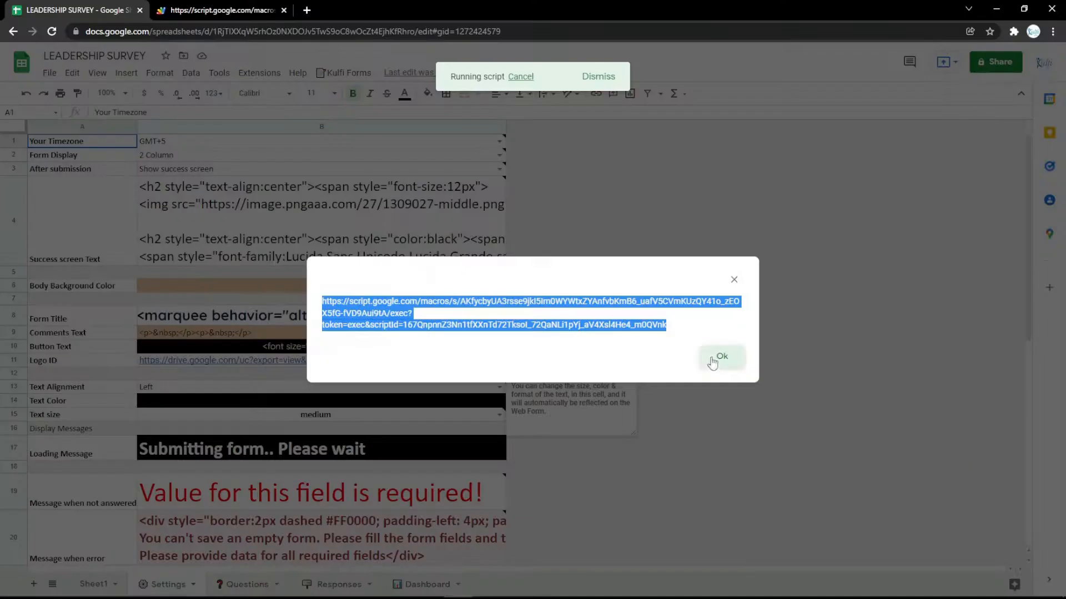
click(715, 354)
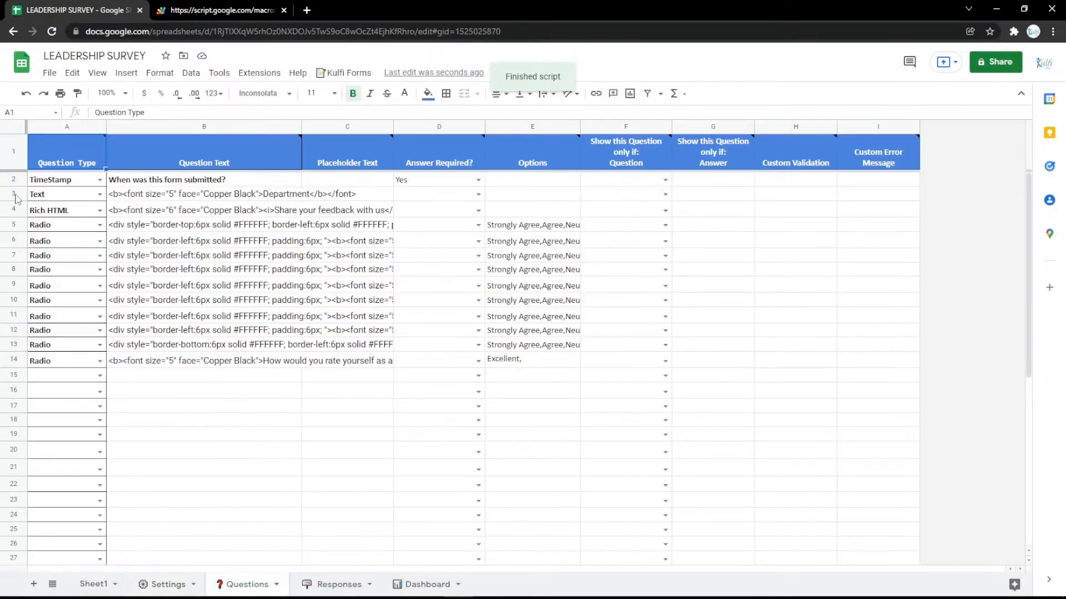
Insert a row above the Department question on the Questions sheet and set its question type to Text
right_click(17, 198)
click(69, 291)
click(100, 194)
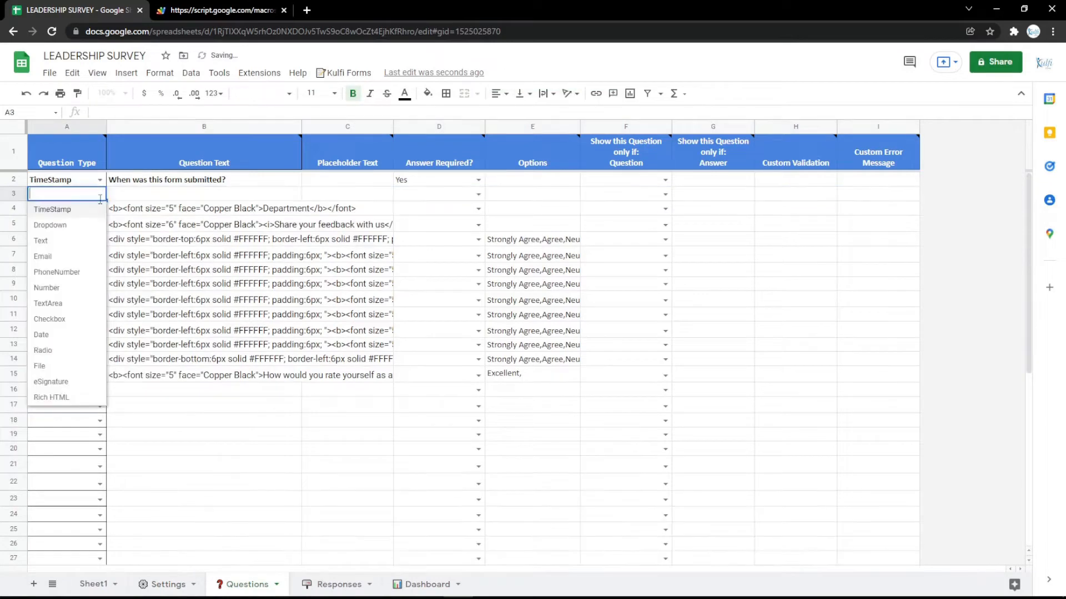
click(61, 241)
Copy the Department question text into B3 and change its wording to "Name", keeping the font markup
click(180, 211)
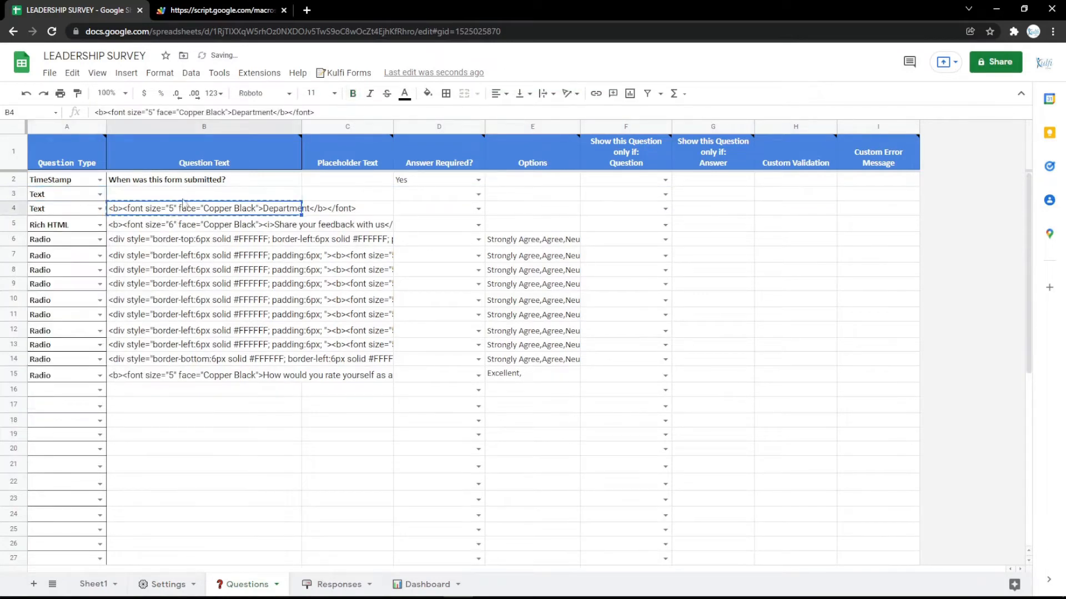
click(183, 197)
key(ctrl+v)
double_click(245, 198)
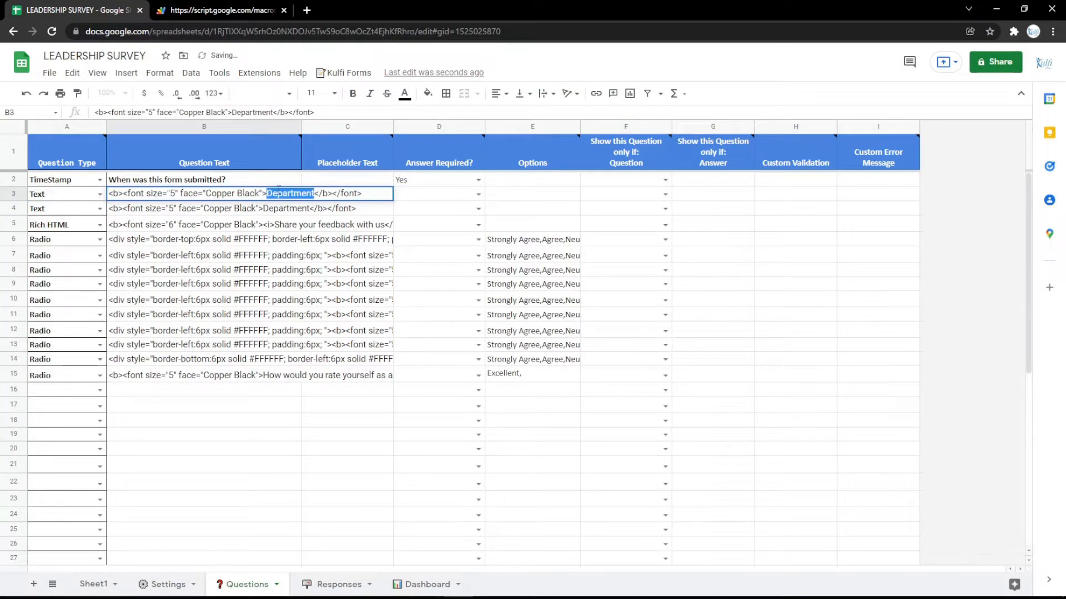
text(Name)
key(Return)
Reload the web form to check the Name question, and return to the Questions sheet
key(ctrl+Tab)
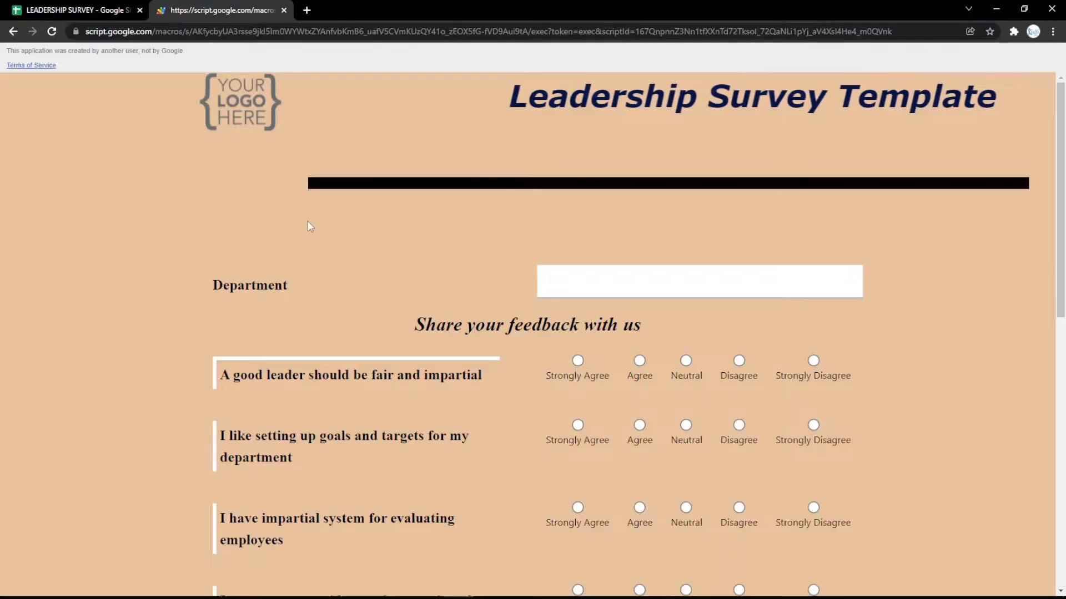
key(F5)
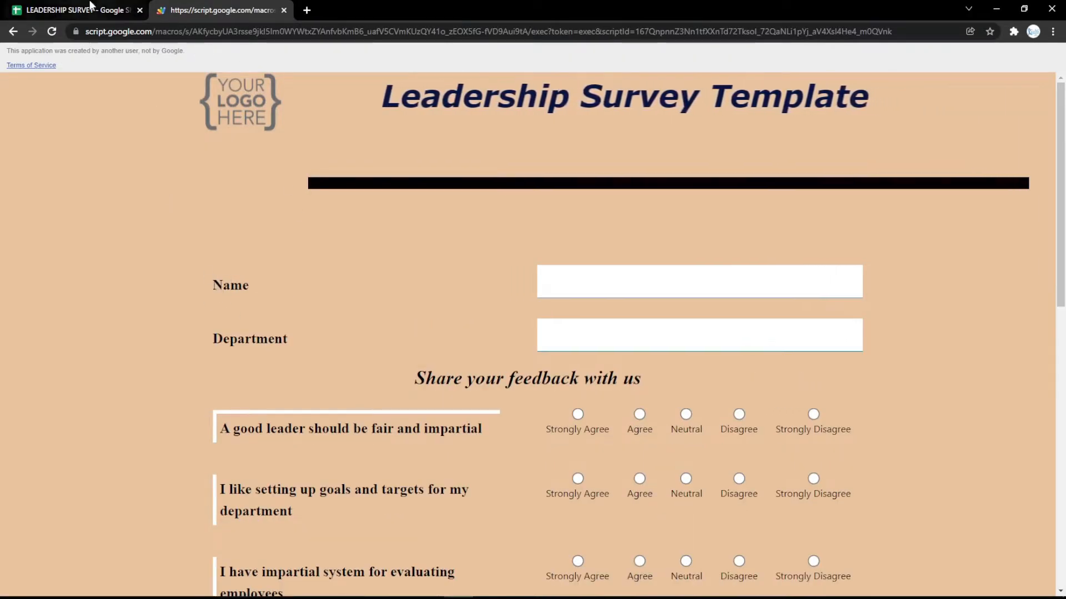
key(ctrl+Tab)
Change the question type in row 3 to Email and its question wording to "Email"
click(100, 195)
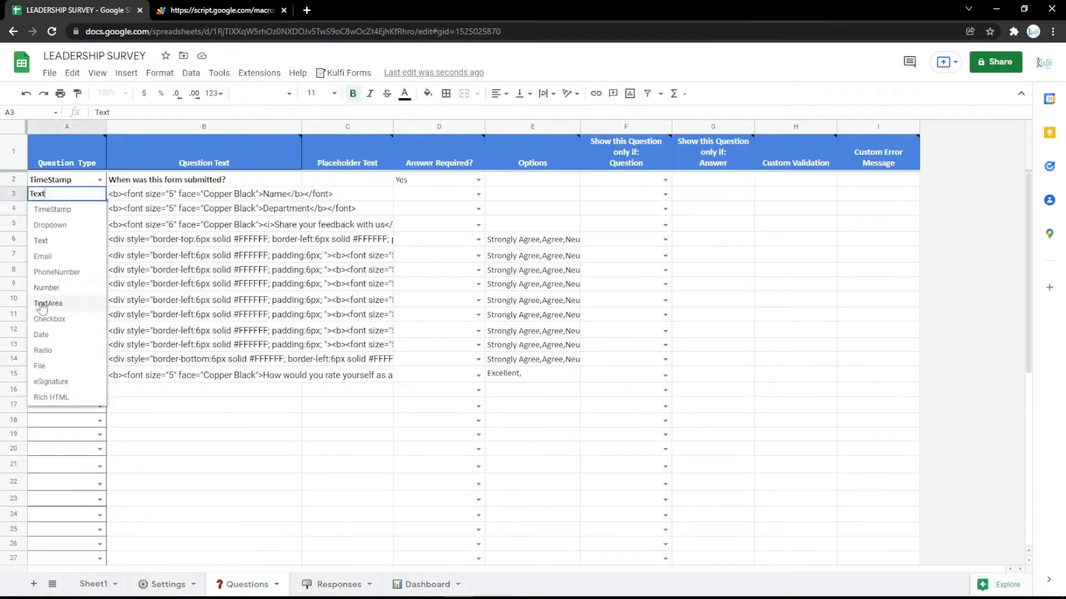
click(55, 265)
double_click(210, 194)
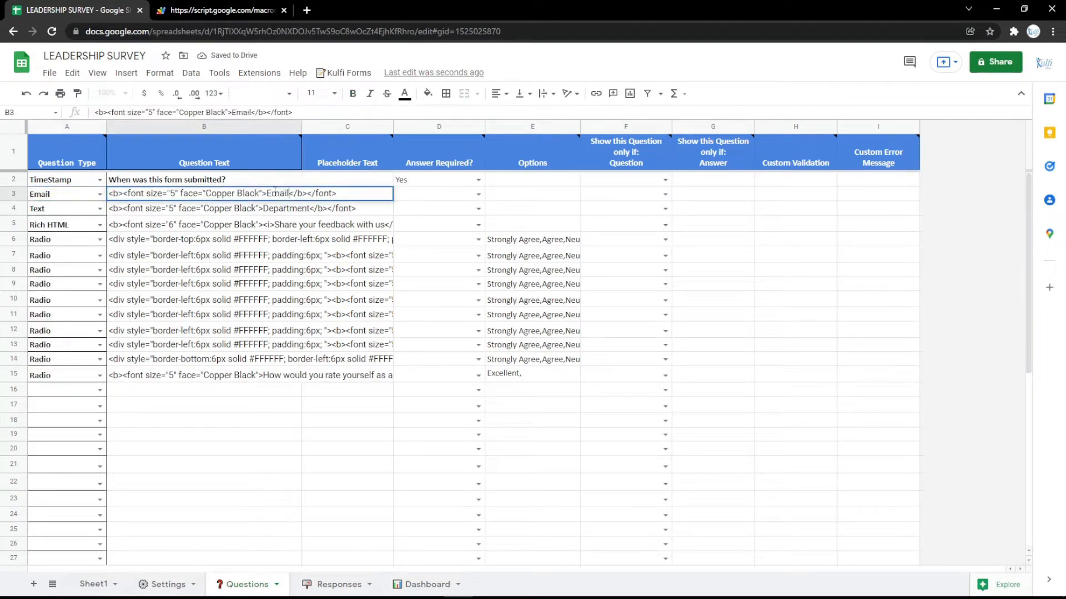
key(Return)
Reload the web form to check the Email question, and return to the Questions sheet
key(ctrl+Tab)
key(F5)
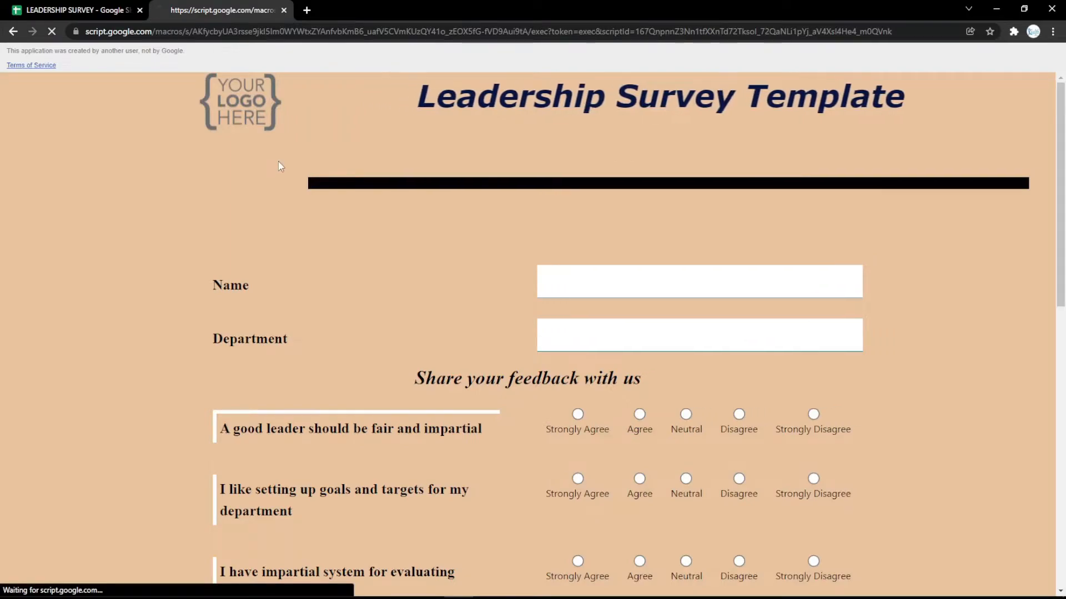
key(ctrl+Tab)
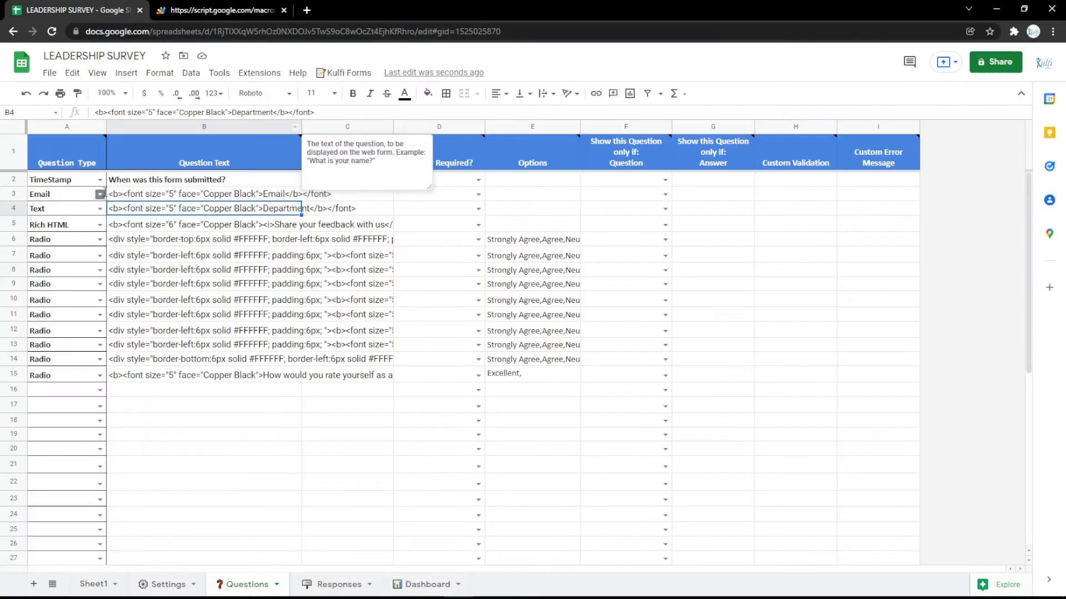
Change the question type in row 3 to PhoneNumber and its question wording to "Phone Number"
click(100, 194)
click(51, 274)
double_click(284, 195)
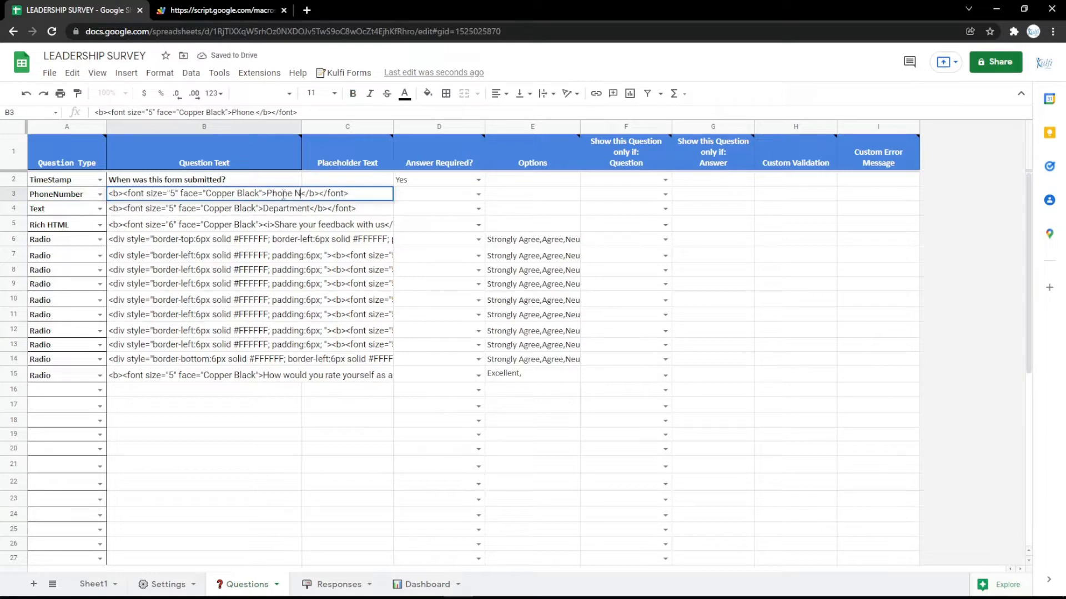
key(Return)
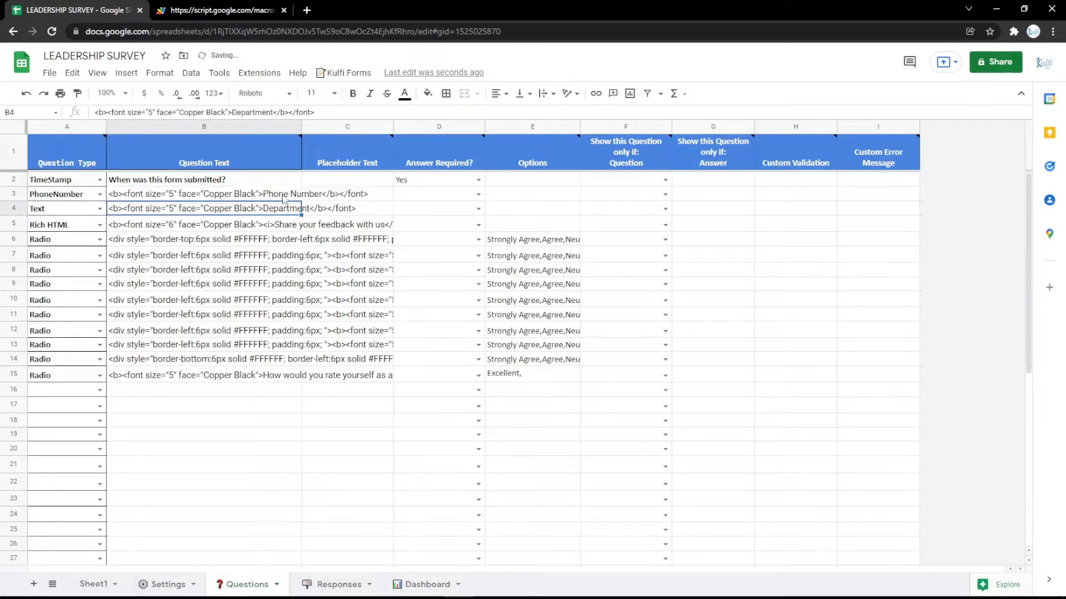
Reload the web form to check the Phone Number question, and return to the Questions sheet
key(ctrl+Tab)
key(F5)
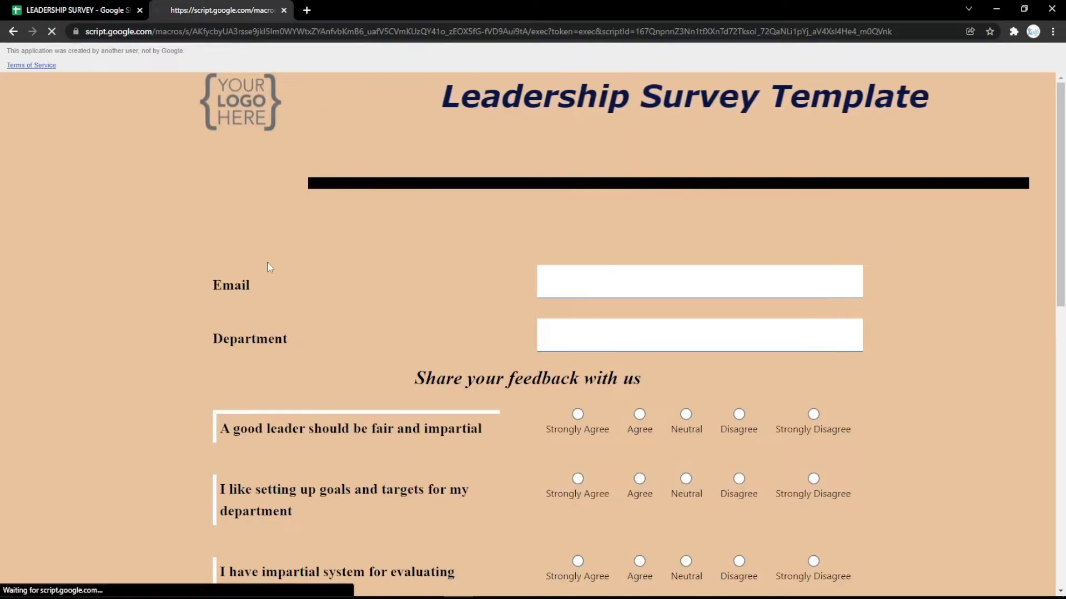
key(ctrl+Tab)
Change the question type in row 3 to TextArea and its question wording to "Address"
click(100, 193)
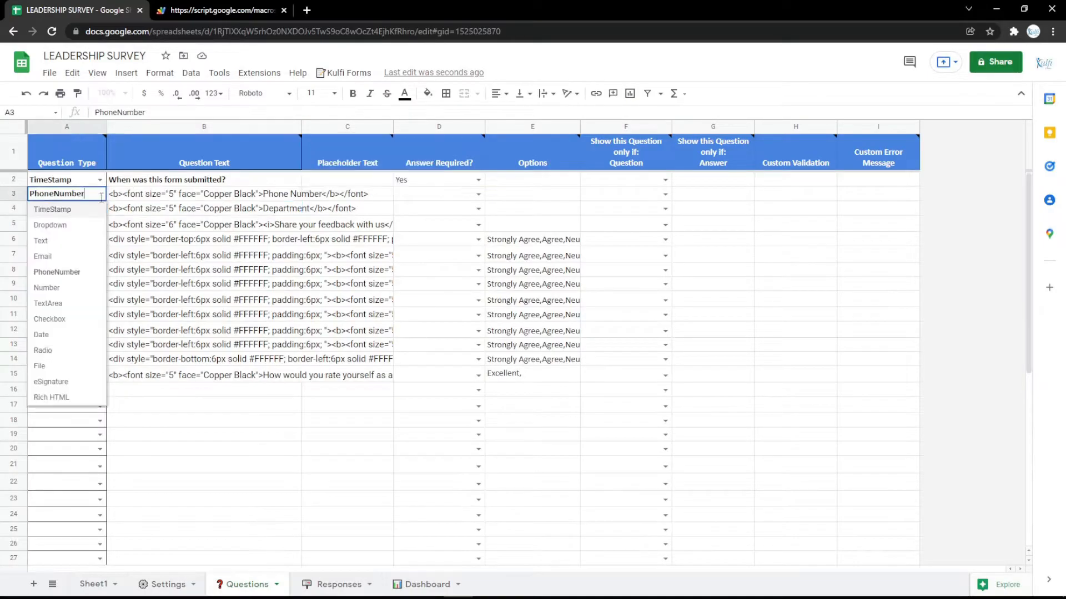
click(50, 288)
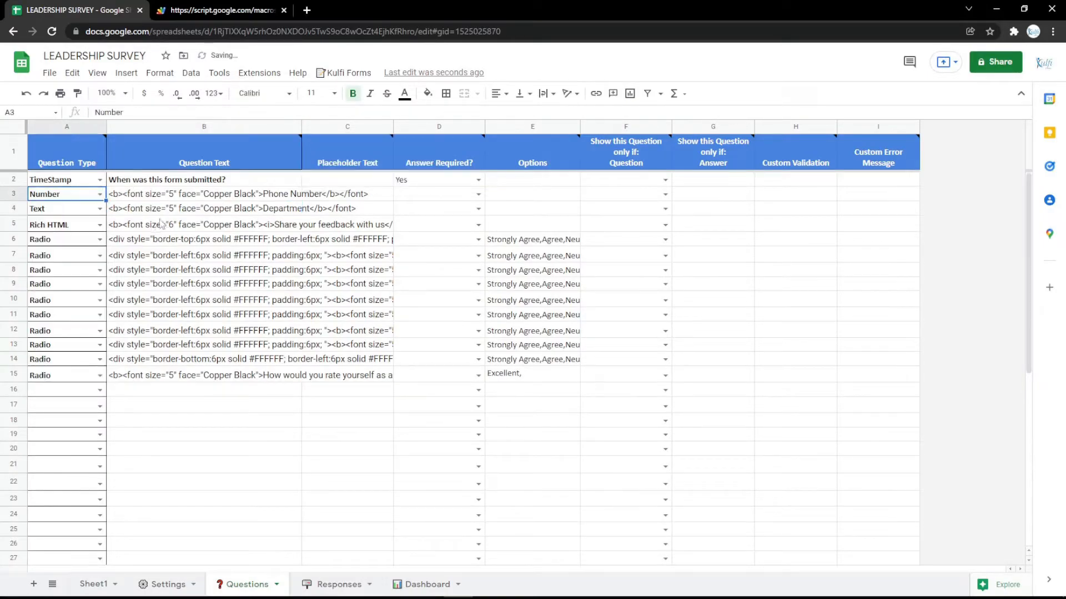
click(99, 195)
click(48, 303)
click(205, 198)
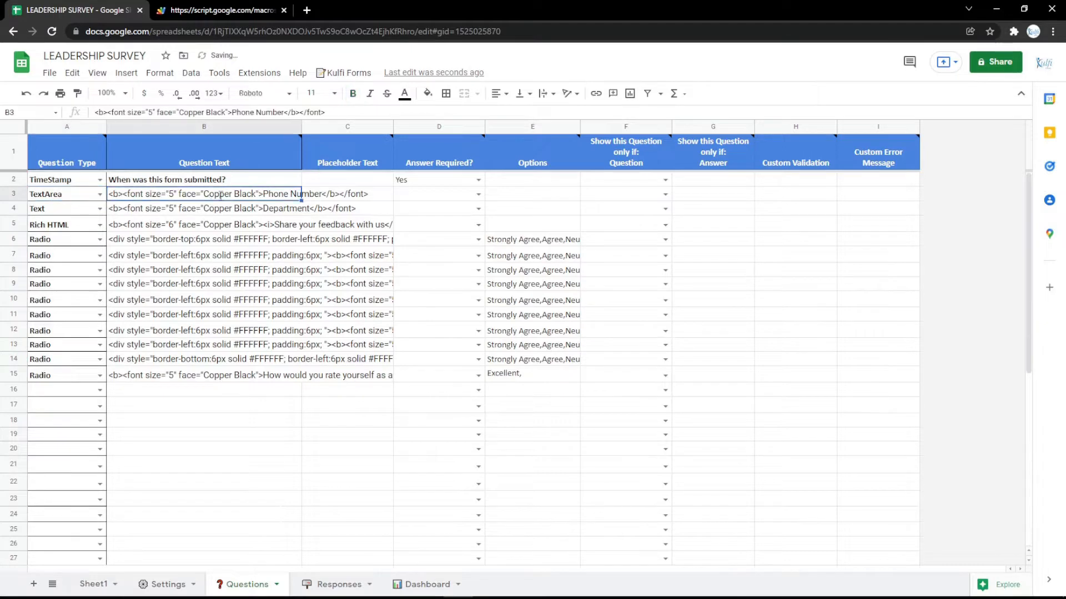
key(Return)
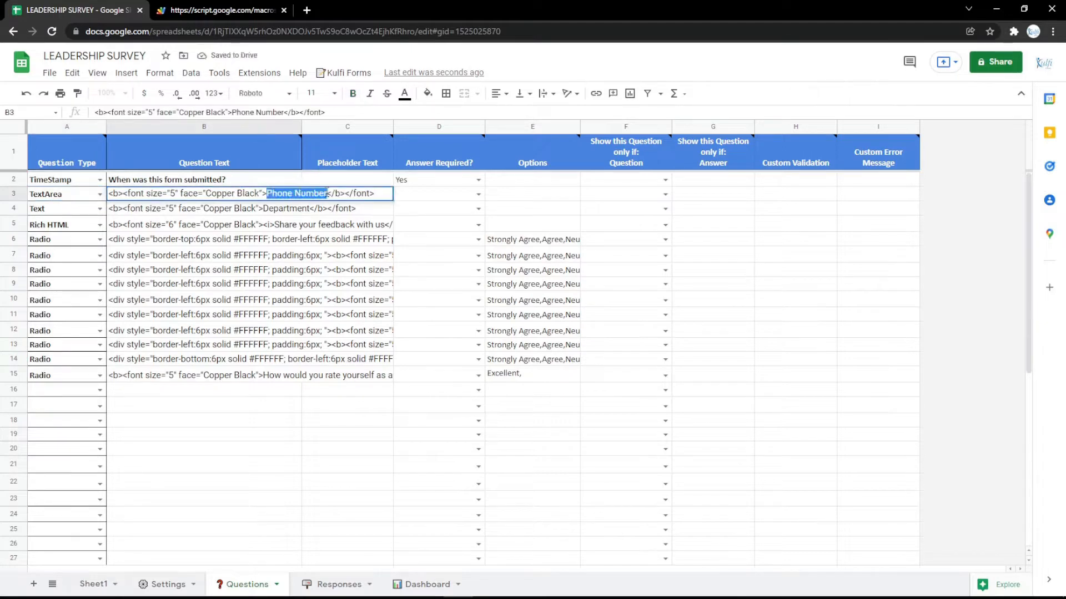
key(Return)
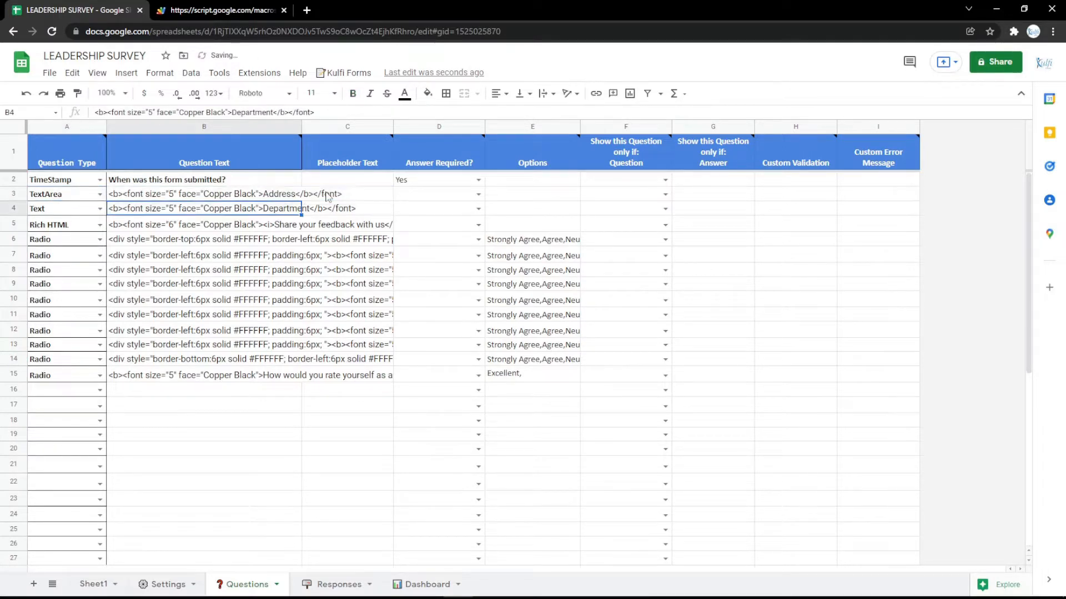
Reload the web form to check the Address text area, and return to the Questions sheet
click(205, 8)
key(F5)
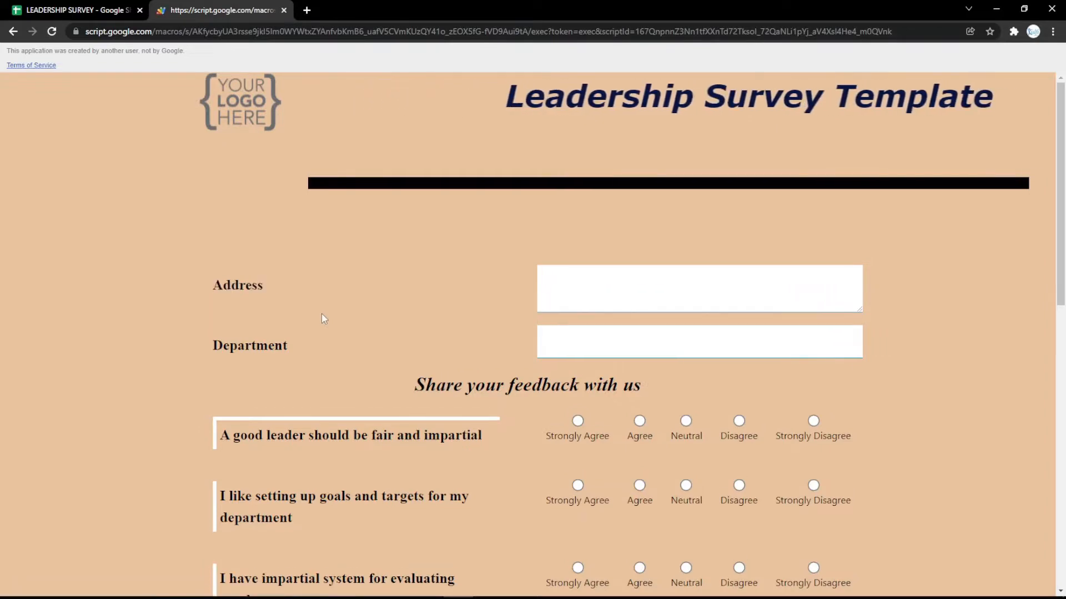
click(55, 6)
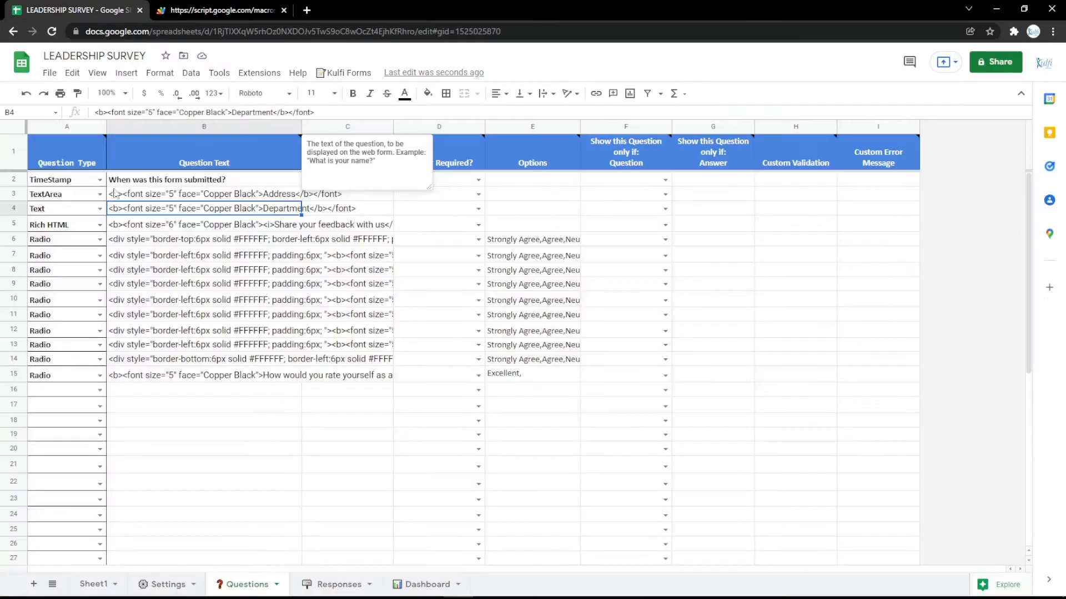
Change the question type in row 3 to Date and its question wording to "Date"
click(101, 195)
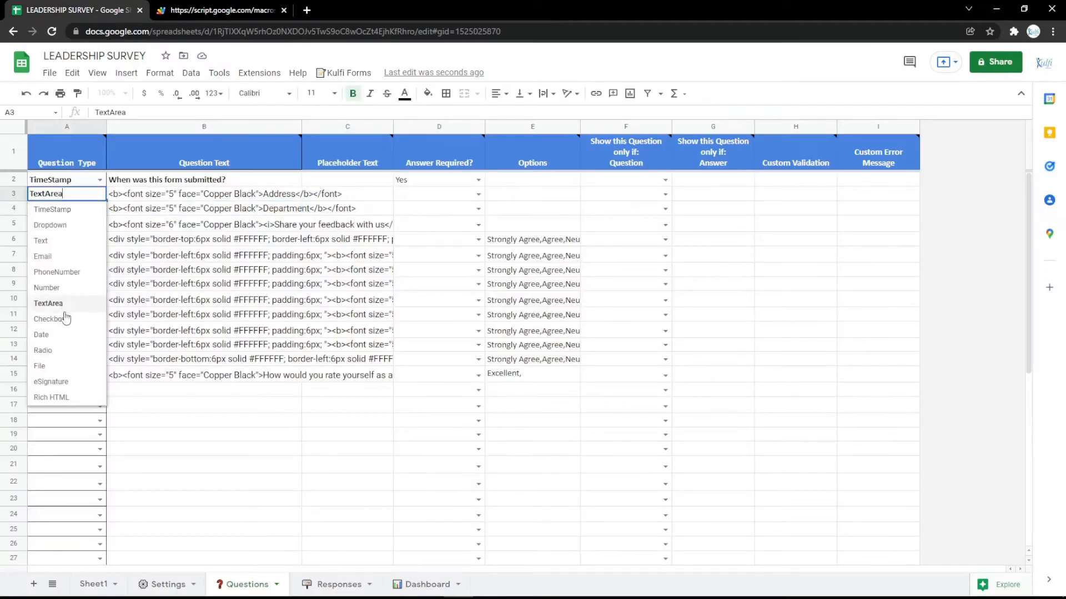
click(66, 318)
click(100, 195)
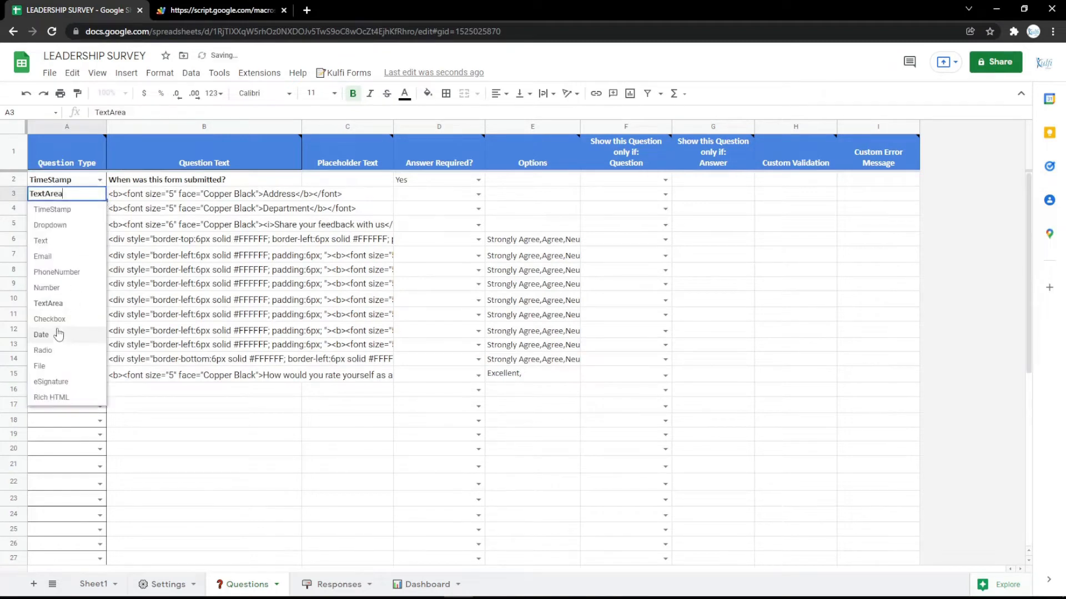
click(58, 332)
double_click(278, 193)
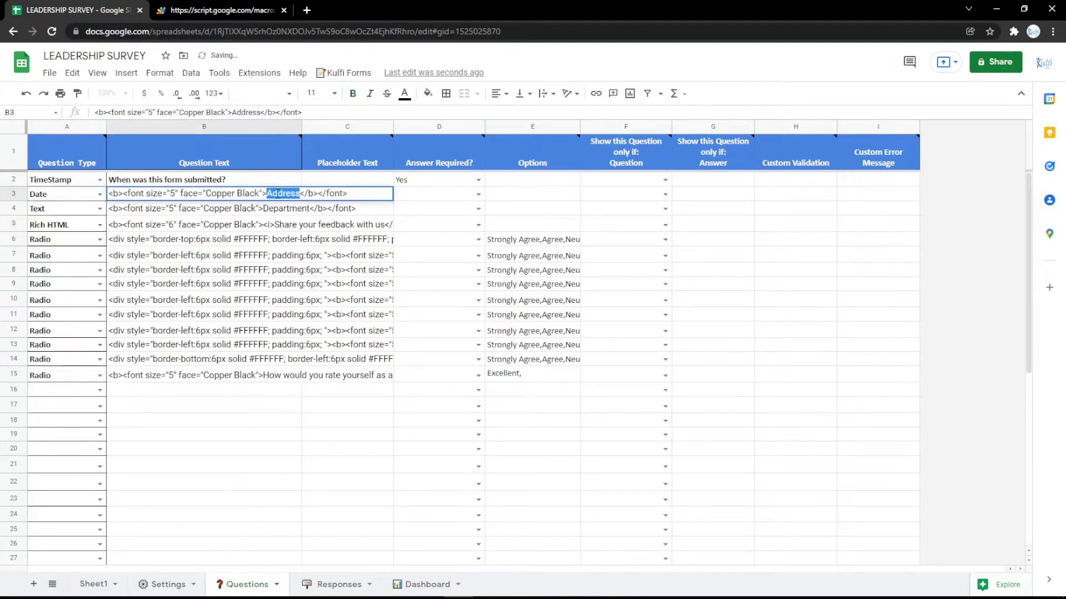
text(te)
click(200, 256)
Check the Date question and its calendar picker on the updated web form, and return to the Questions sheet
click(222, 10)
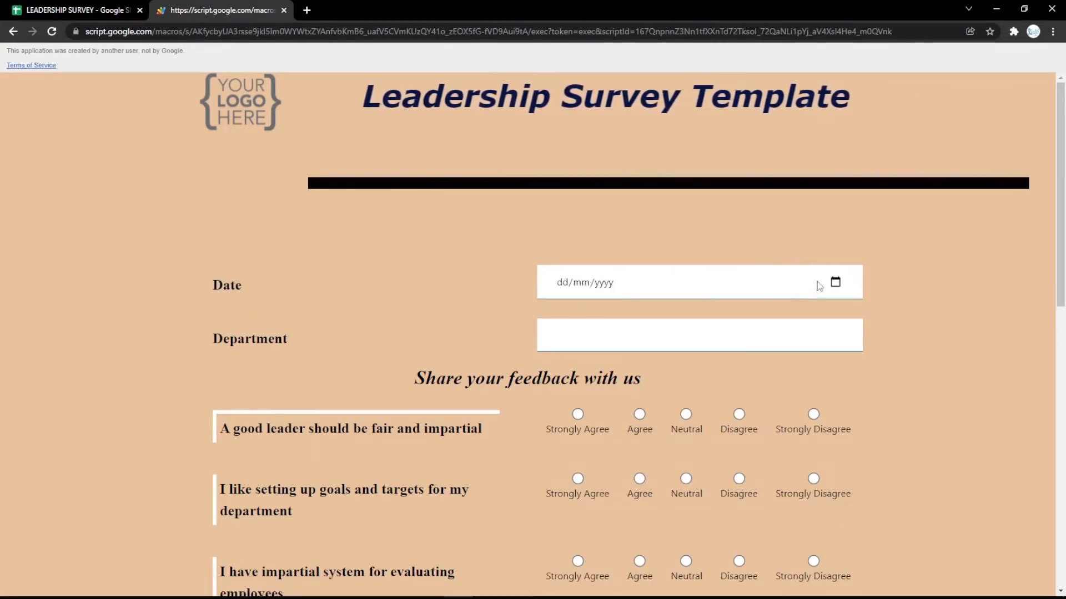
click(834, 283)
click(471, 278)
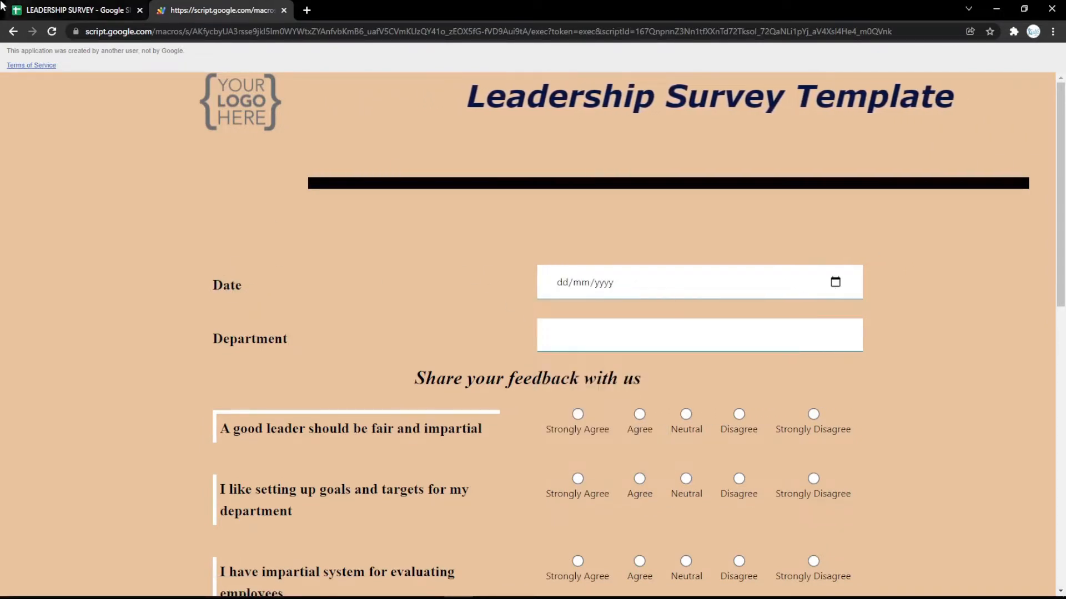
click(69, 10)
Make row 3 a Radio question worded "Gender" with the options "Male, Female", and check it on the web form
click(100, 194)
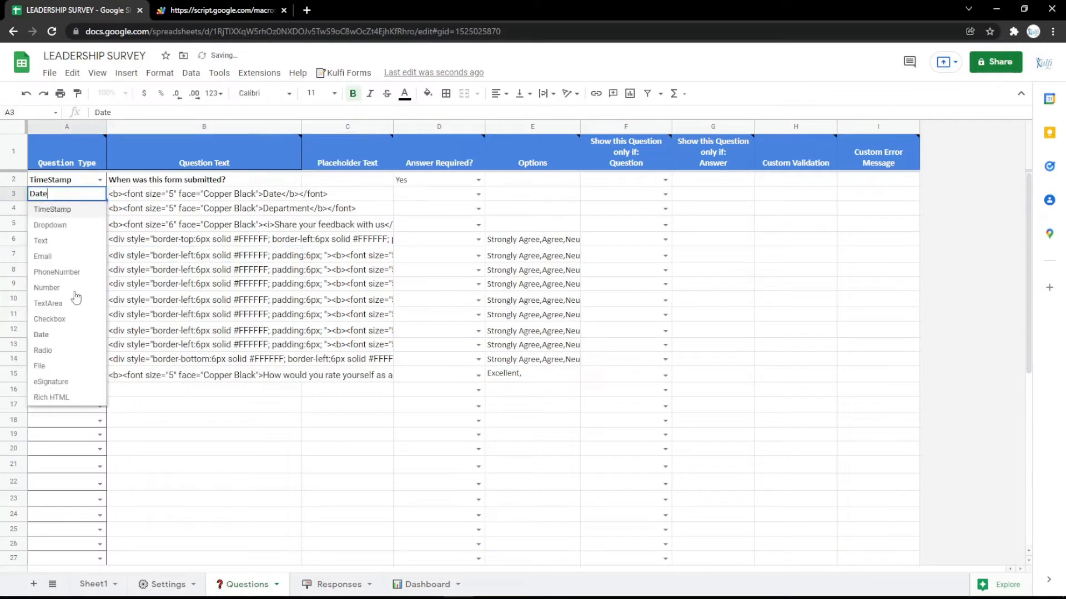
click(48, 352)
double_click(210, 195)
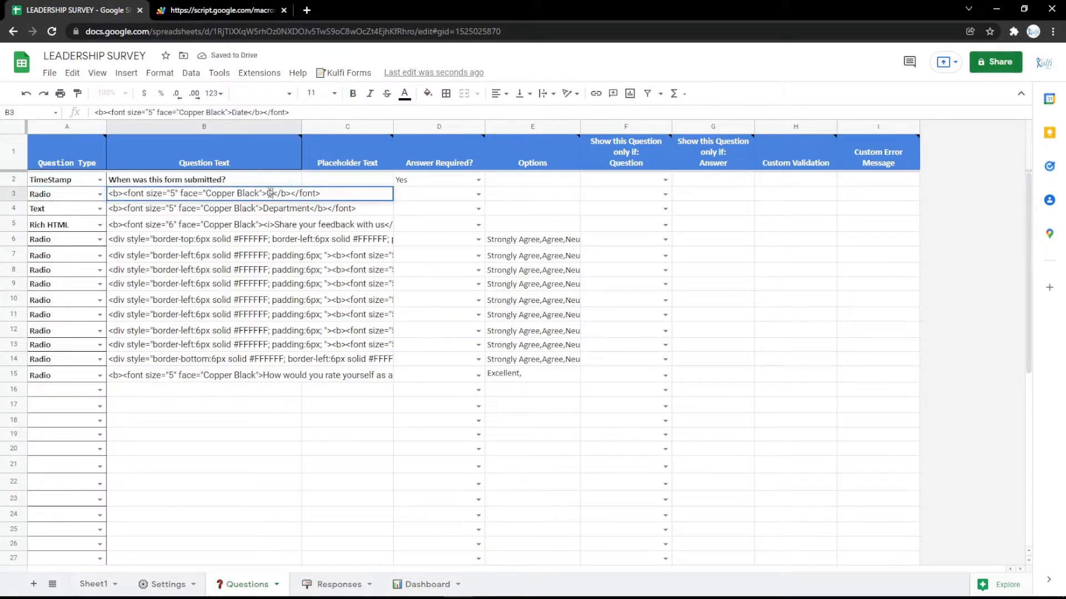
key(Return)
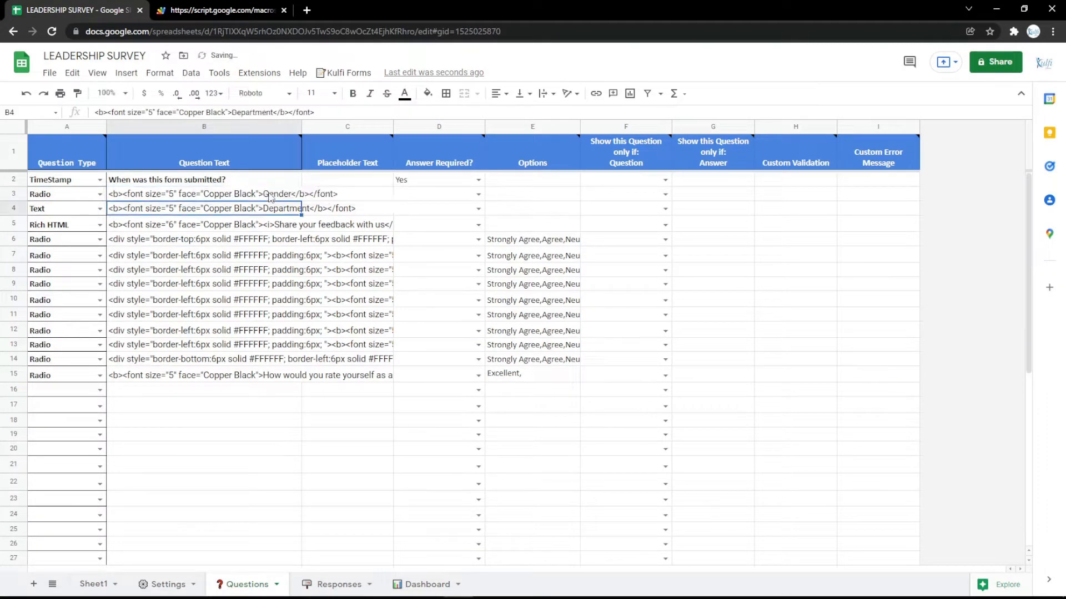
click(495, 195)
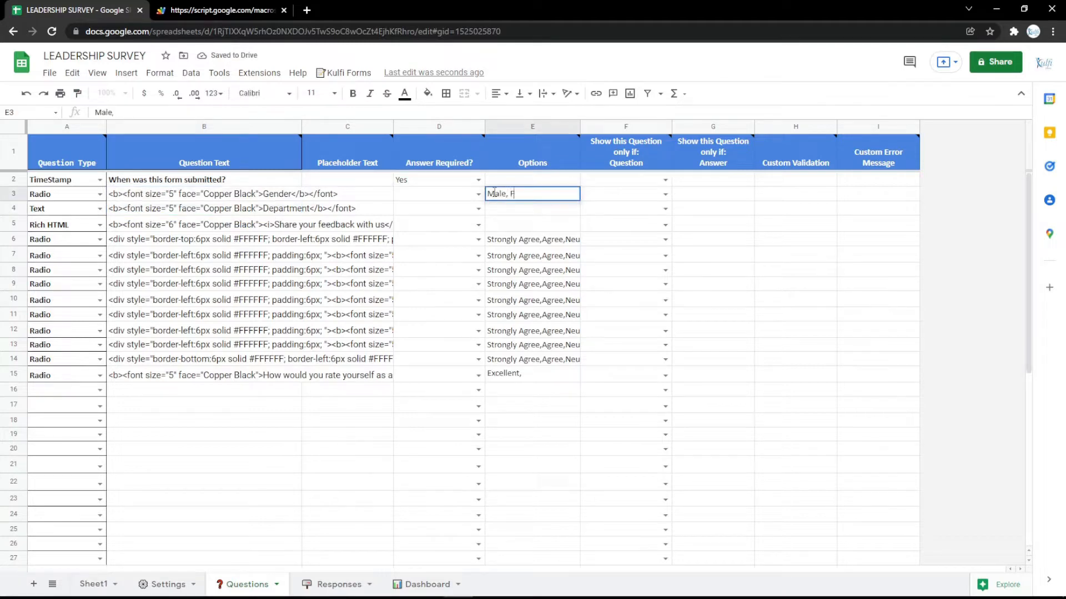
key(Return)
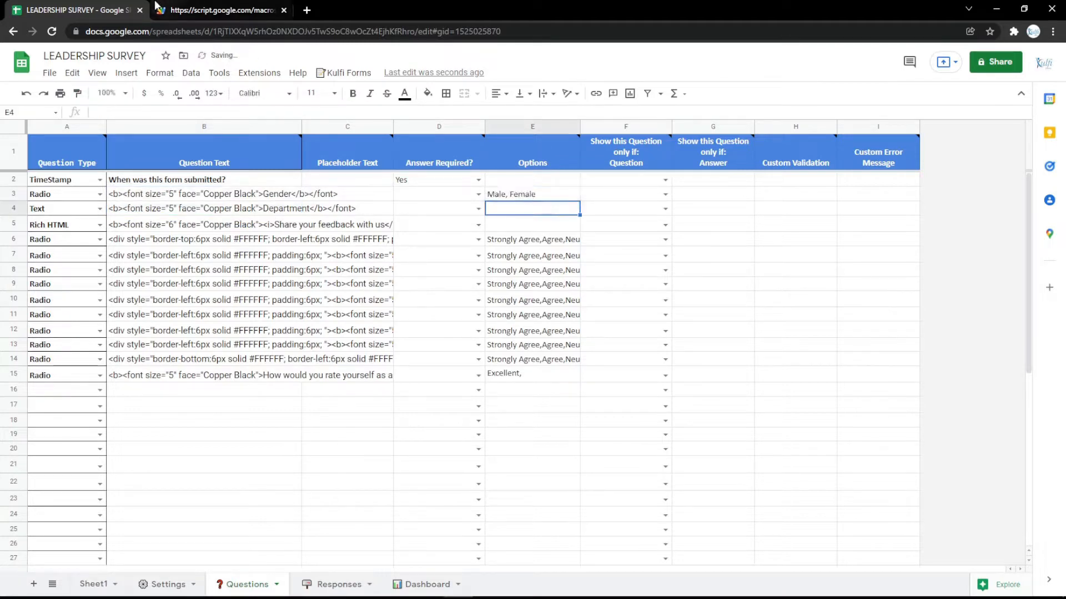
click(222, 10)
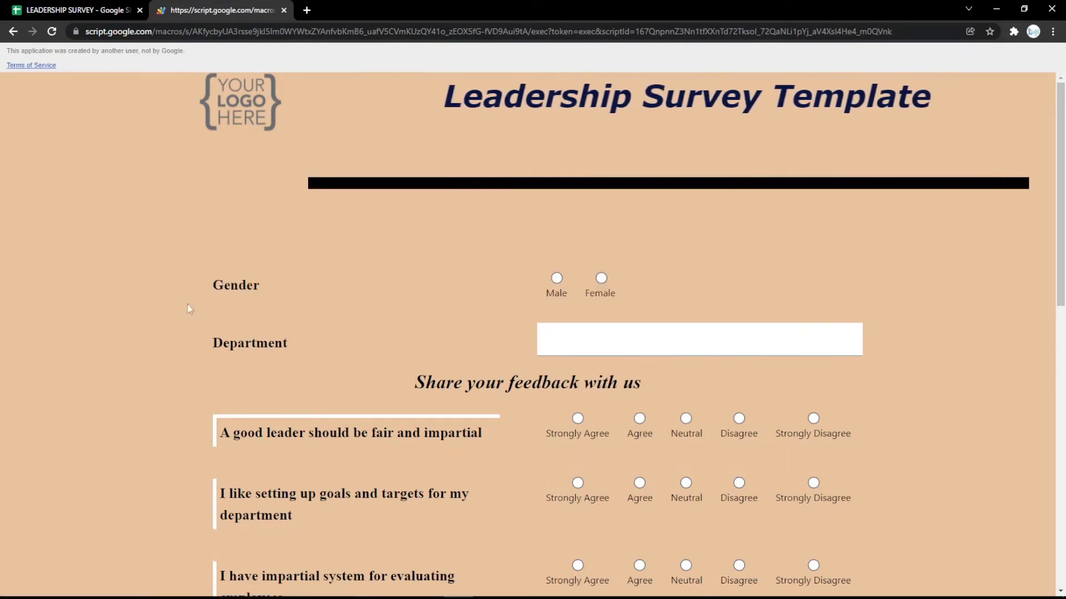
click(64, 6)
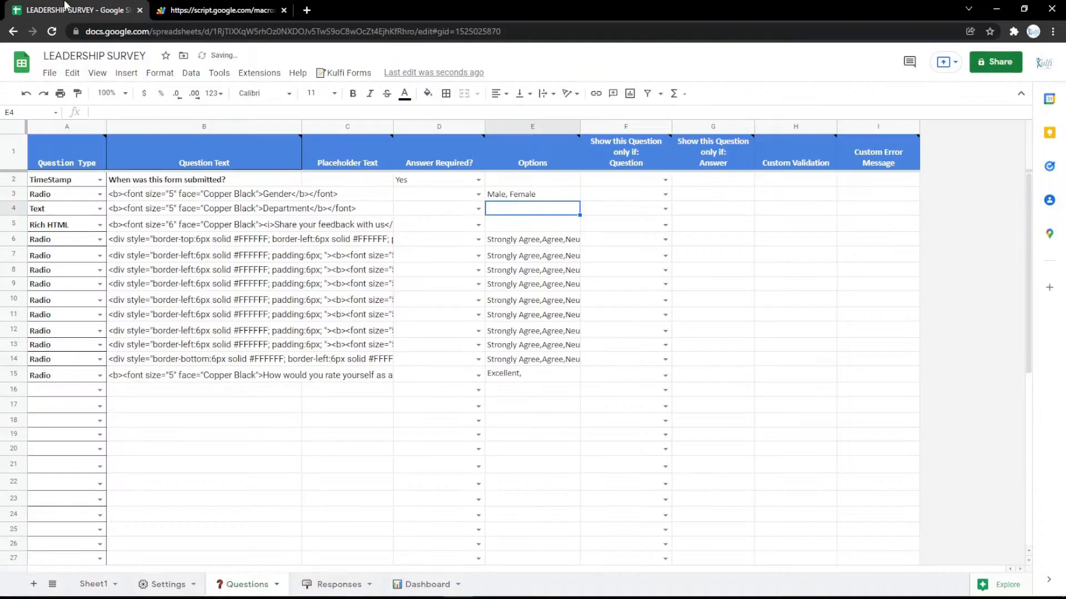
Change the question type in row 3 to File, reword the question as "File" and clear its options
click(99, 194)
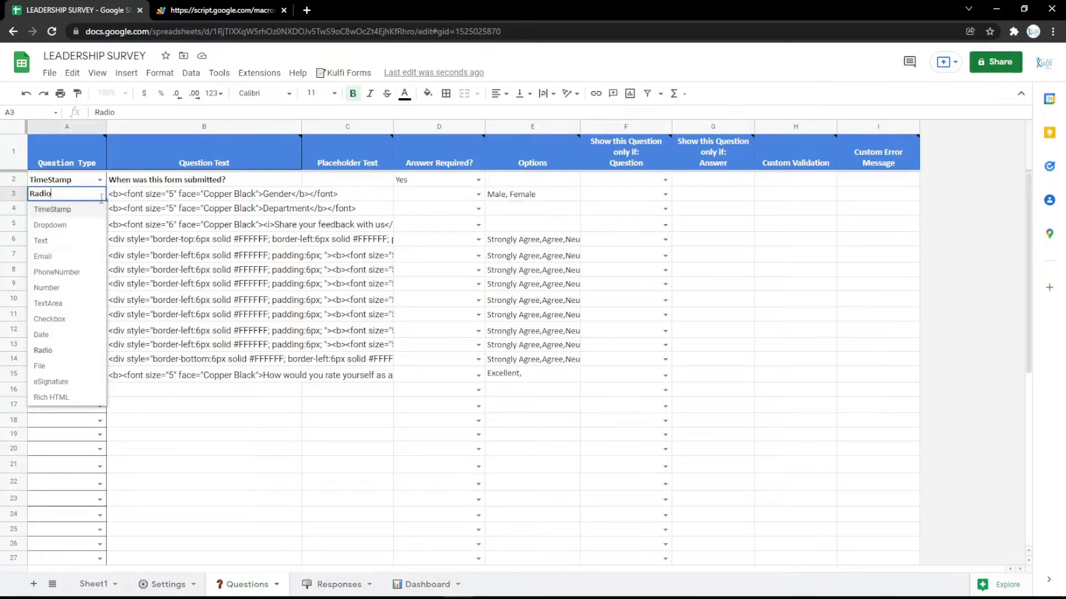
click(39, 364)
double_click(274, 194)
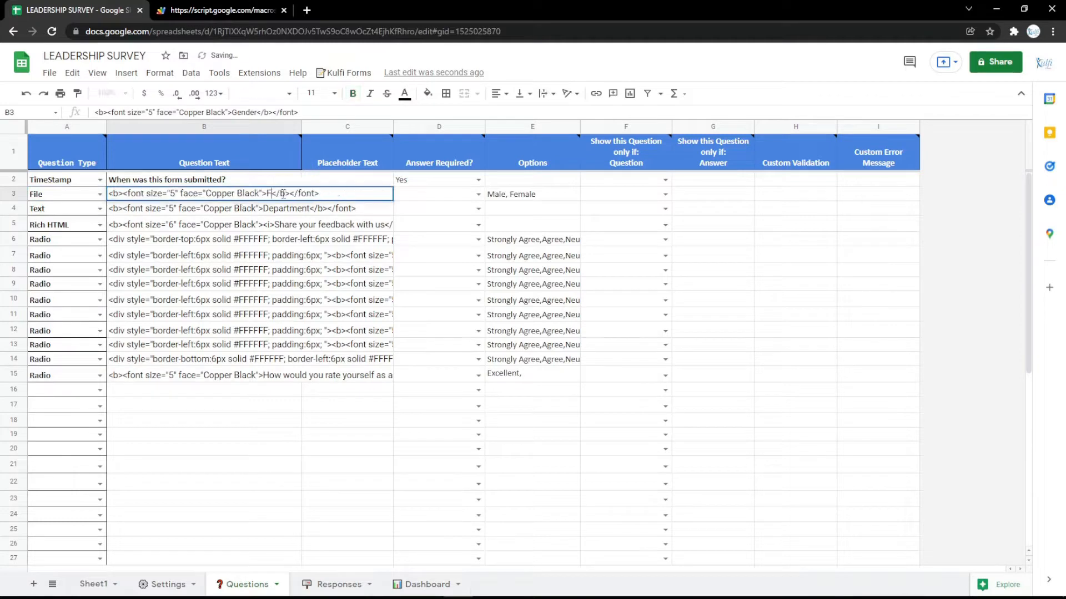
key(Return)
click(512, 195)
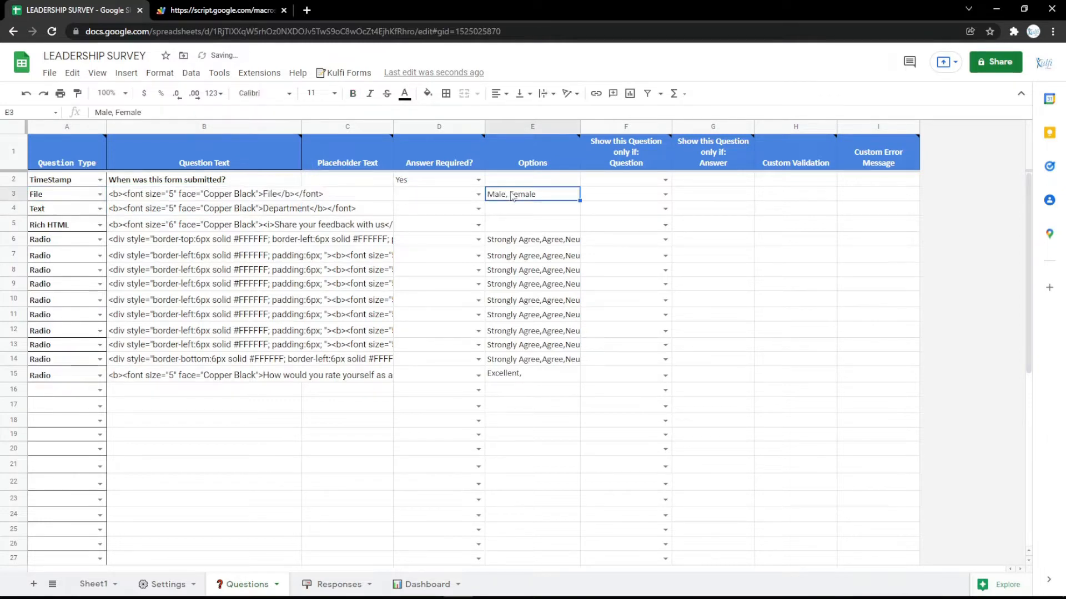
Reload the web form, upload the Identity image from the Music folder to the File question, and return to the Questions sheet
click(222, 10)
key(F5)
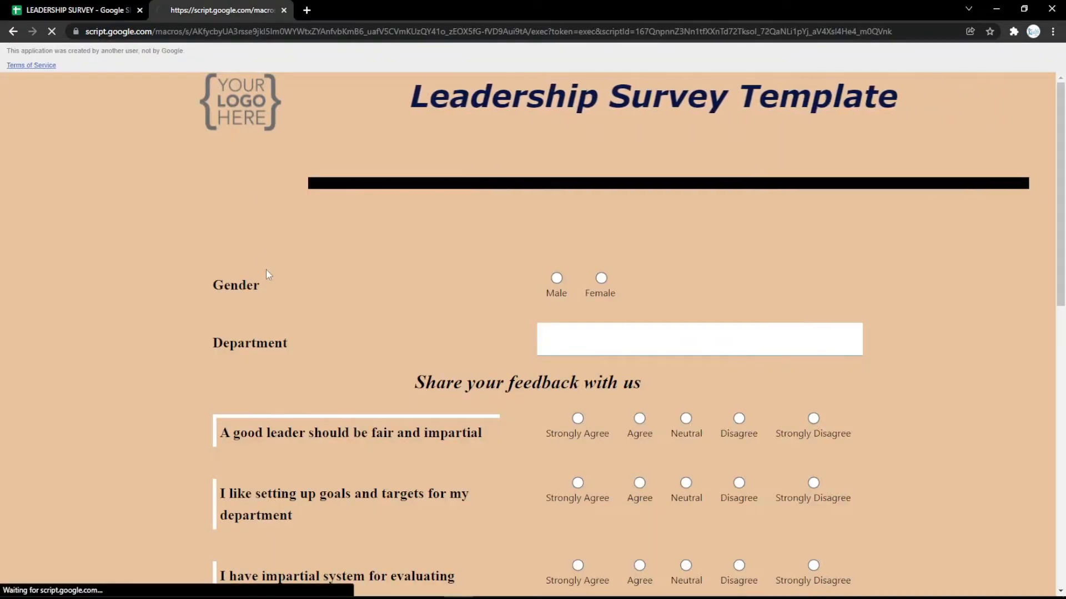
click(600, 284)
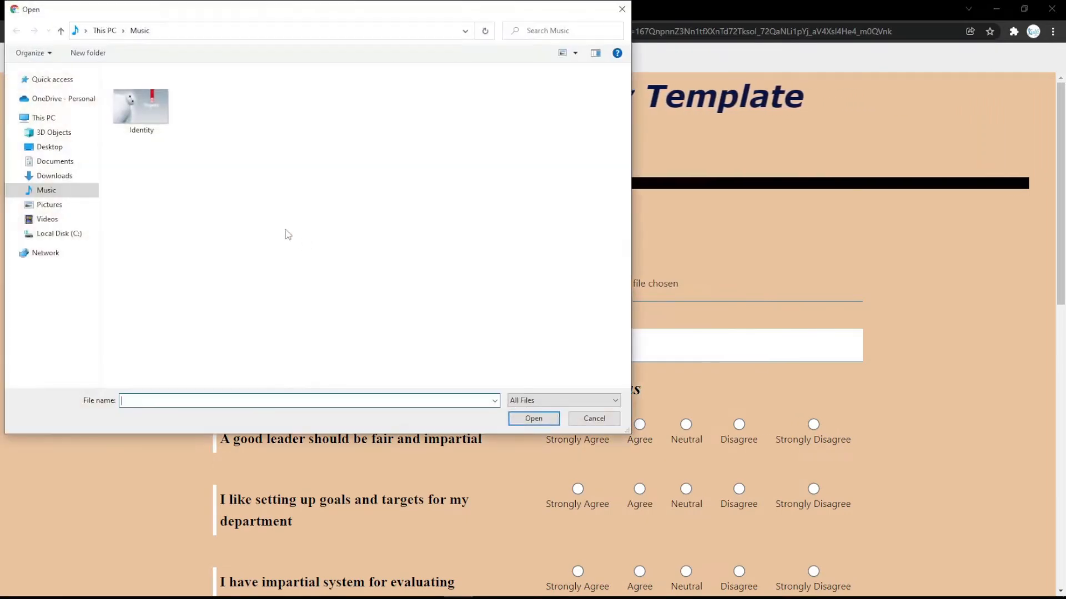
click(142, 119)
double_click(143, 122)
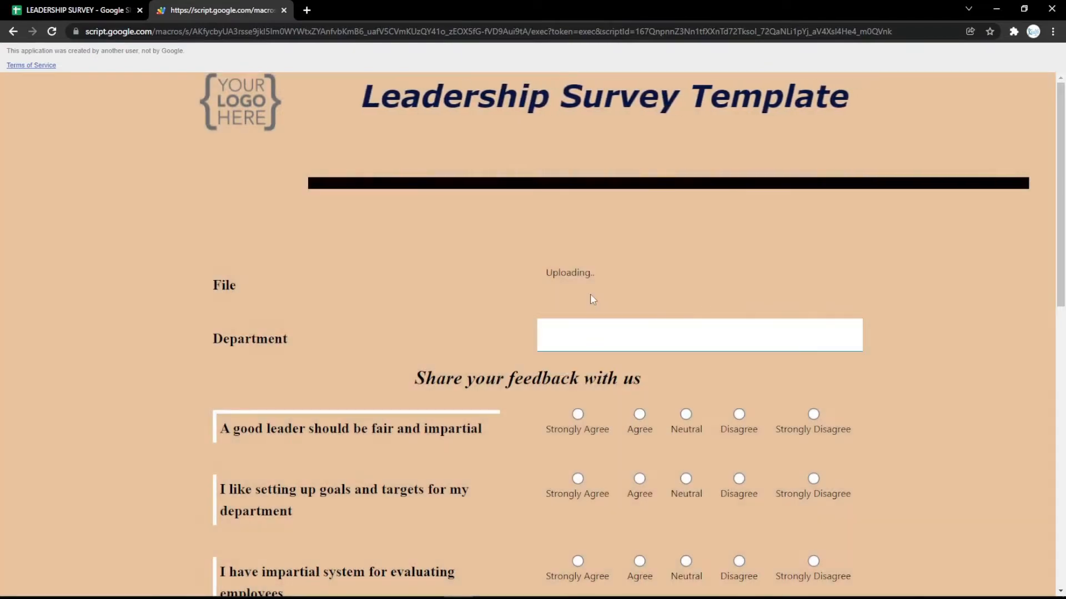
click(83, 10)
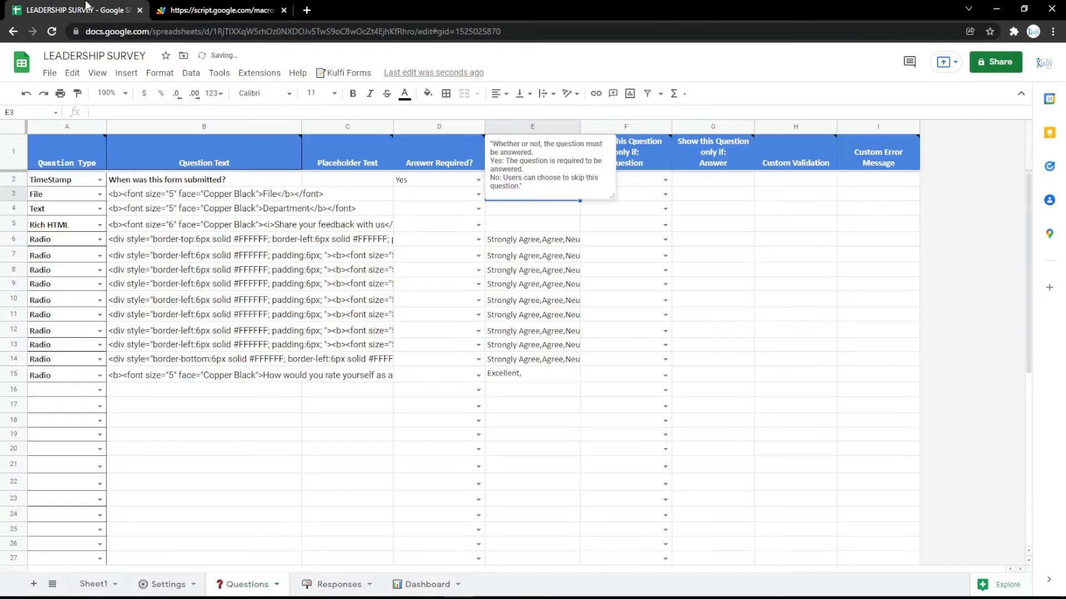
Change the question type in row 3 to eSignature and its question wording to "Signature"
click(100, 194)
click(50, 381)
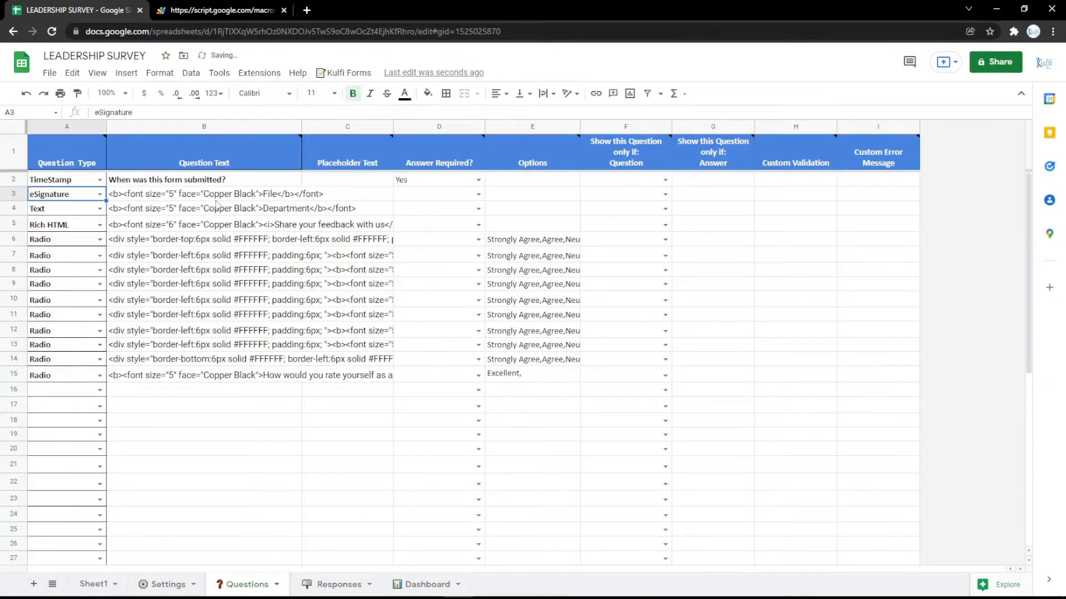
double_click(256, 193)
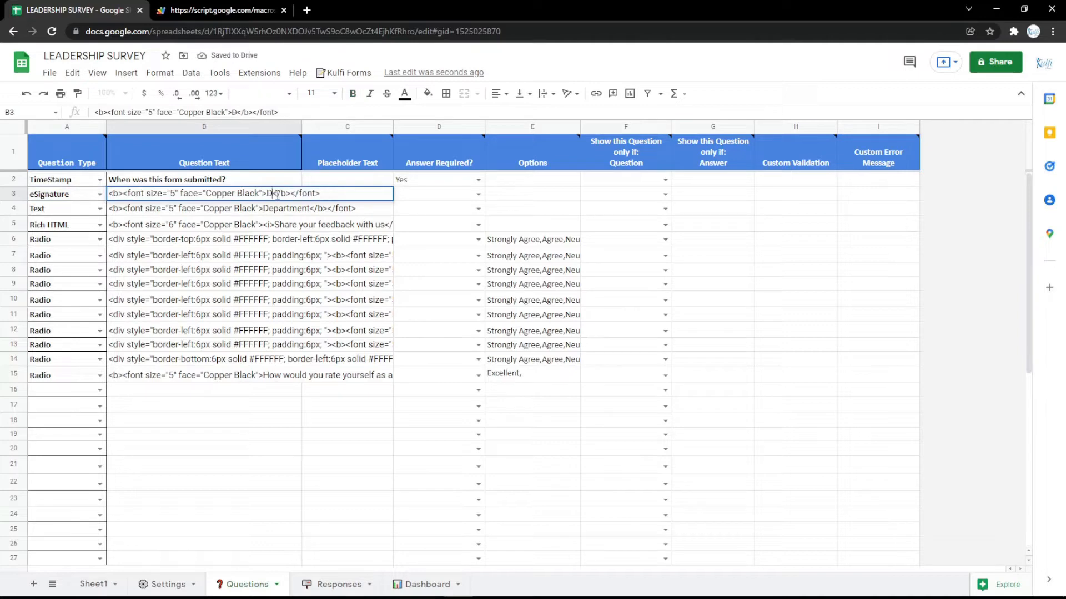
text(re)
key(Return)
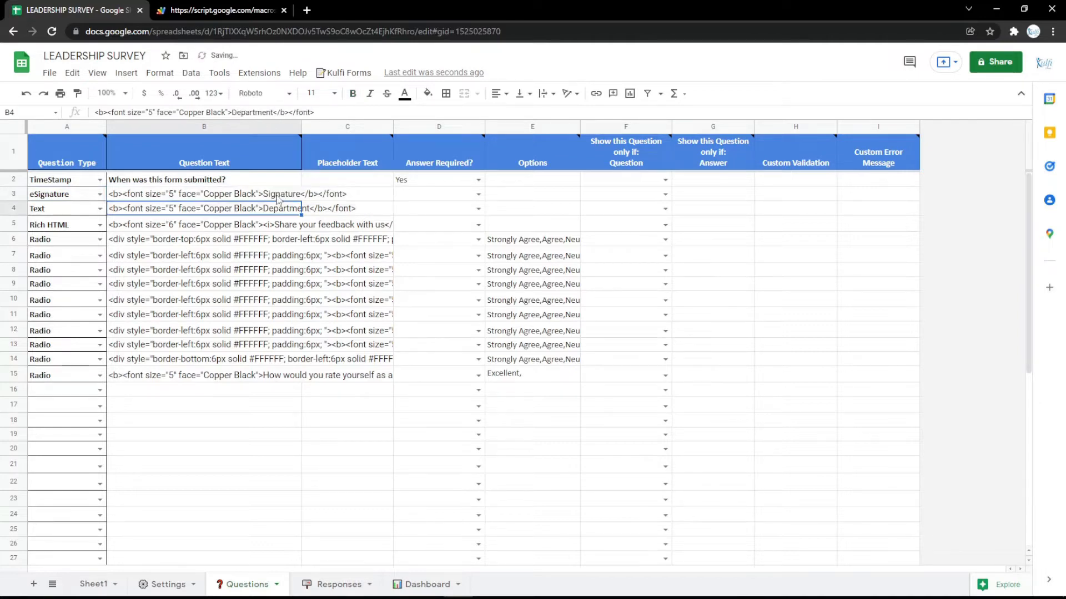
Reload the web form, test drawing and clearing a signature in the Signature question, and return to the Questions sheet
click(255, 11)
key(F5)
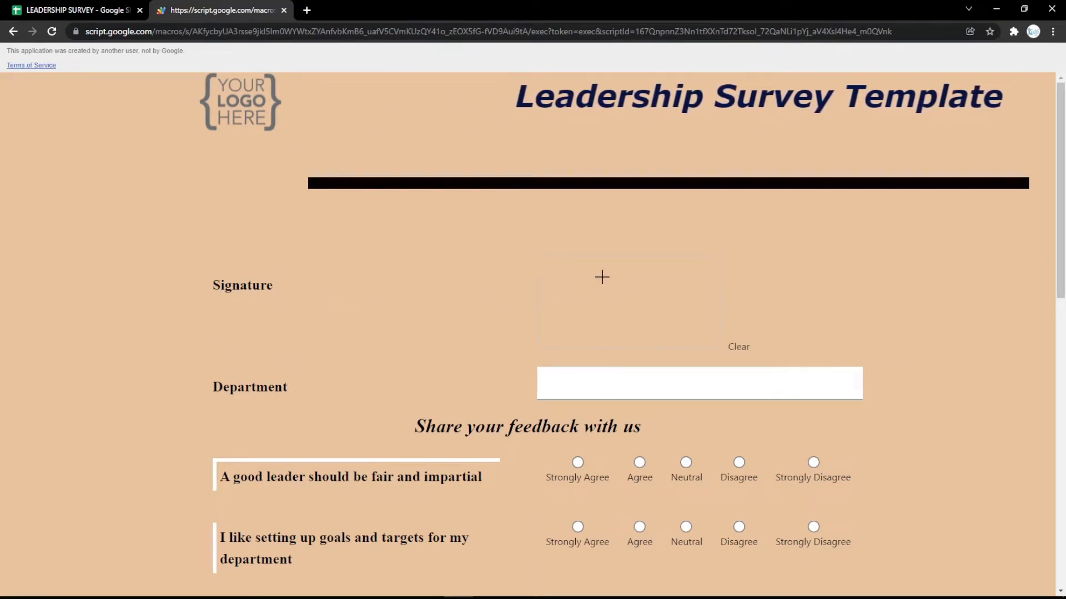
mouse_move(599, 276)
mouse_down()
mouse_move(730, 351)
mouse_move(647, 285)
mouse_move(764, 340)
mouse_up()
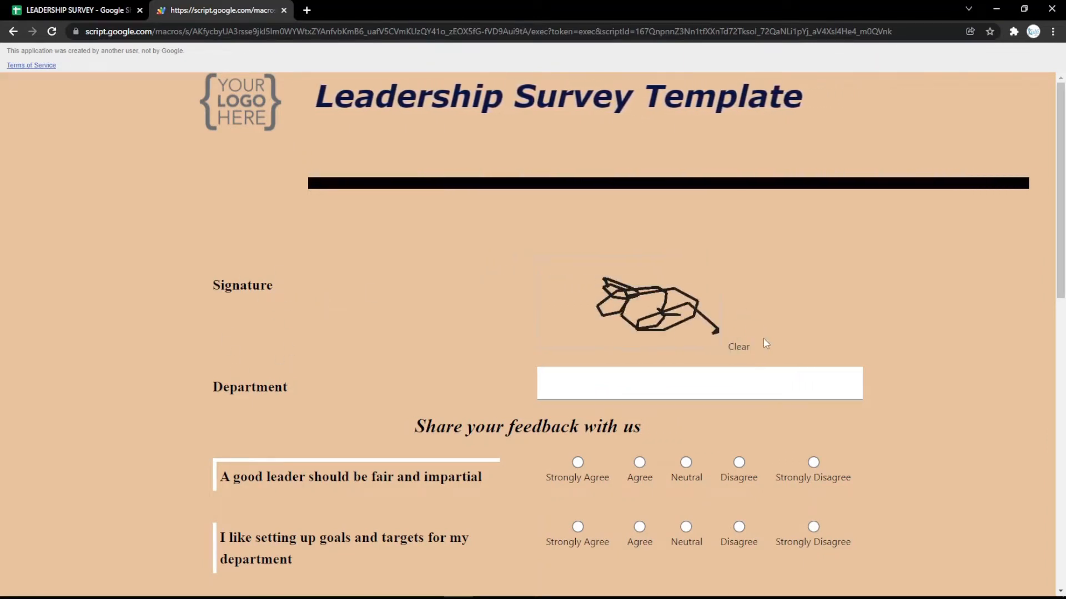
click(745, 351)
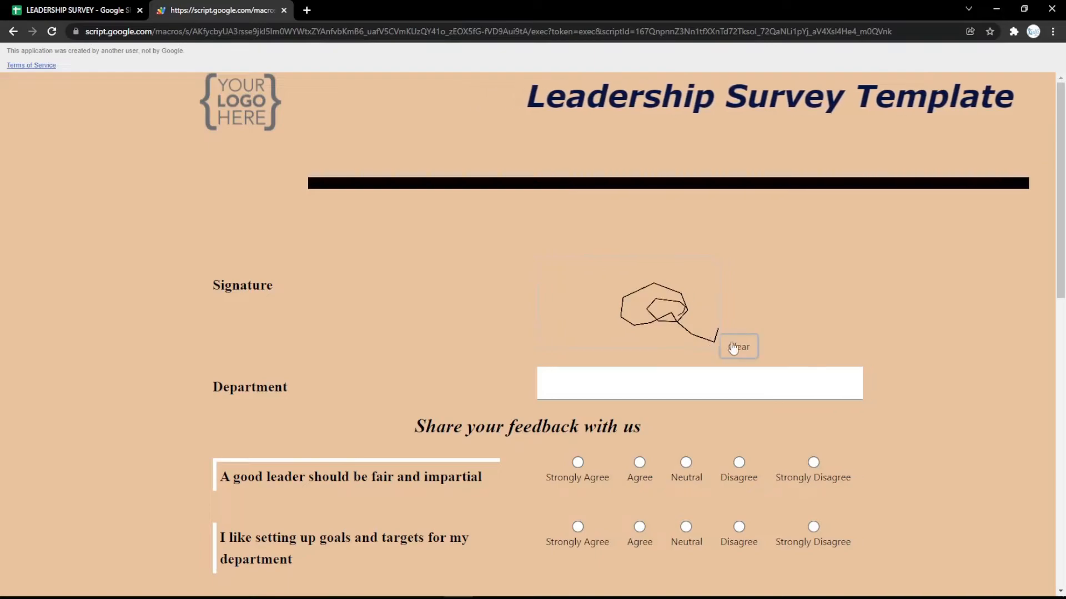
click(738, 348)
click(114, 8)
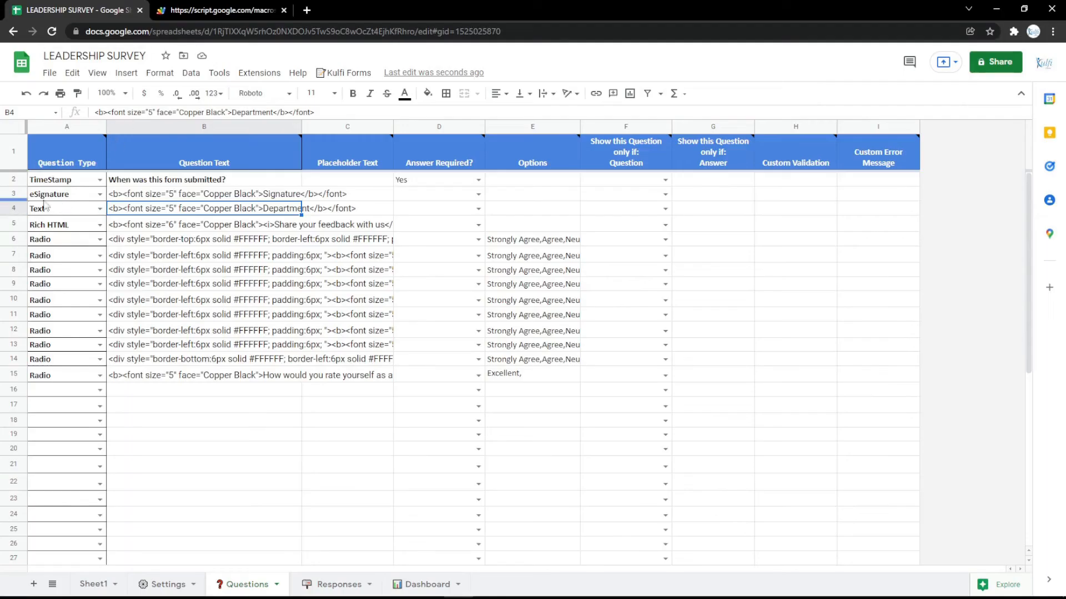
Change the question type in row 3 to Rich HTML and select its question text cell
click(100, 195)
click(78, 397)
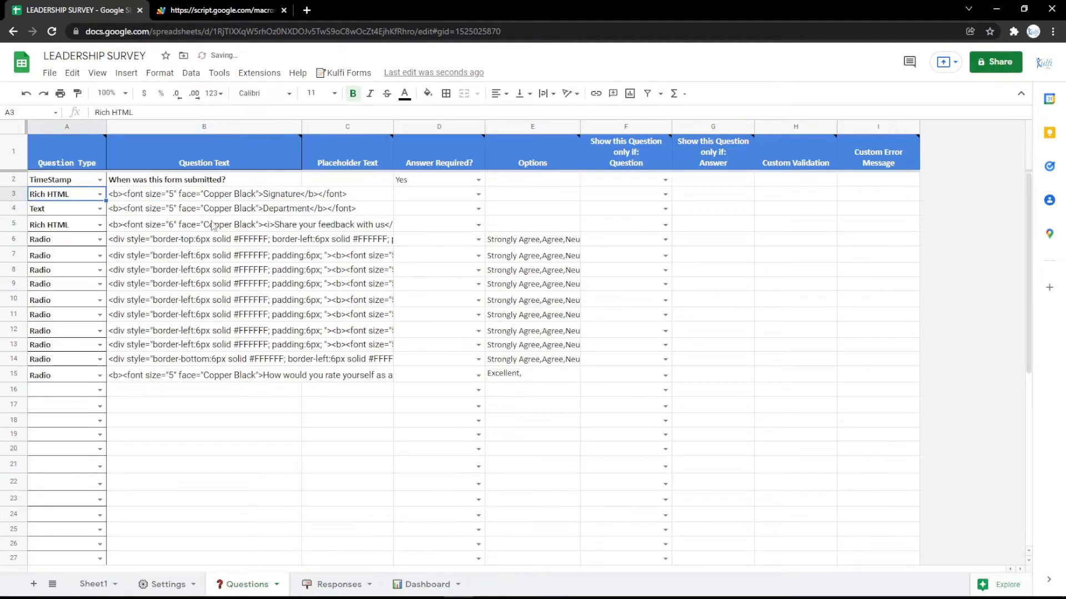
double_click(277, 193)
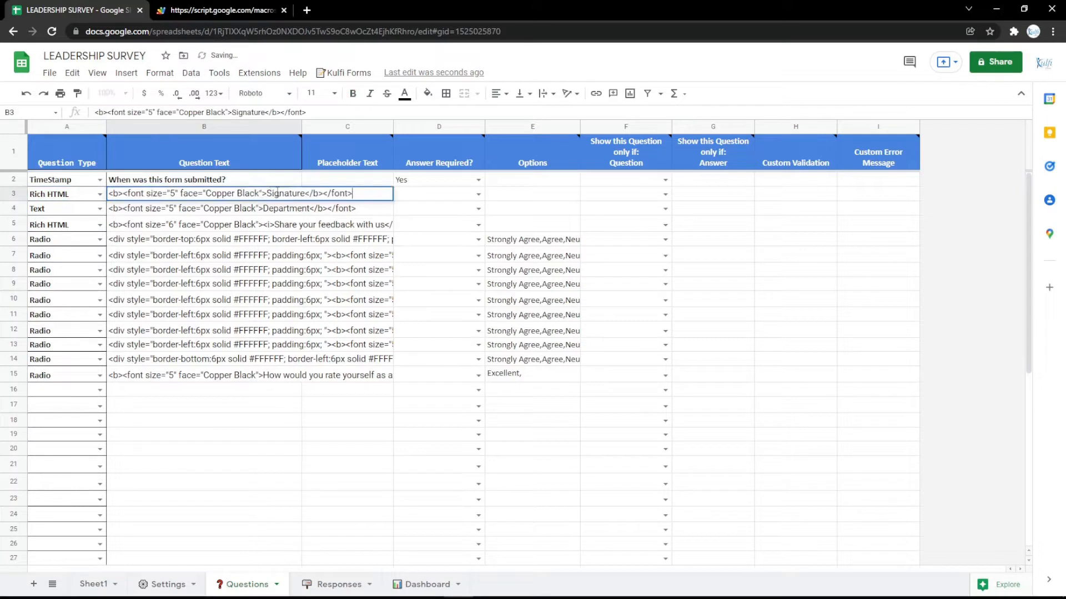
click(274, 223)
click(214, 204)
click(207, 195)
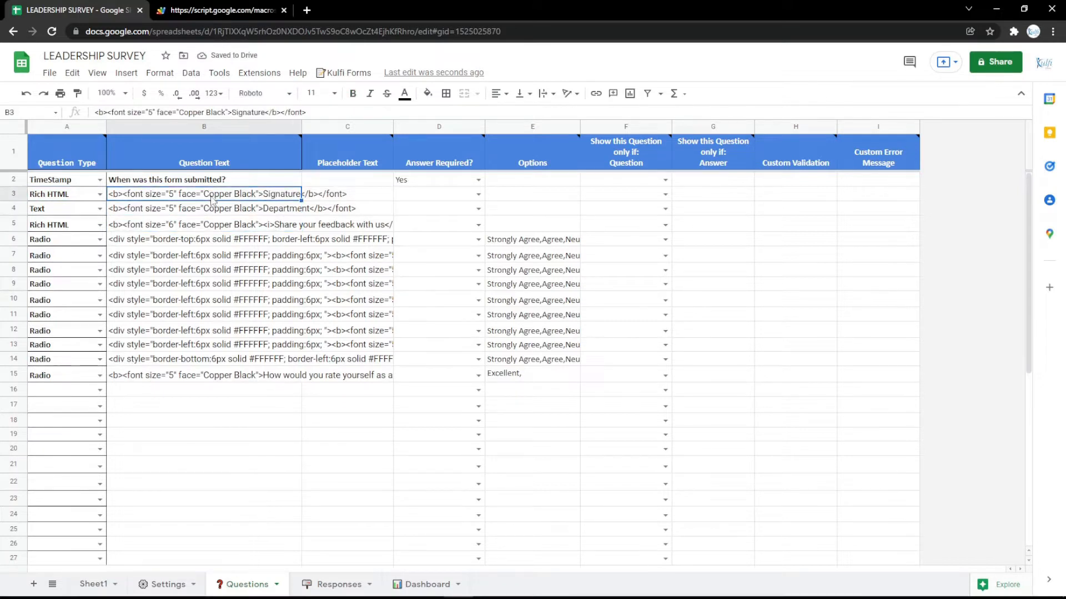
Open Google Maps in a new browser tab and find the place Google Indonesia
click(307, 10)
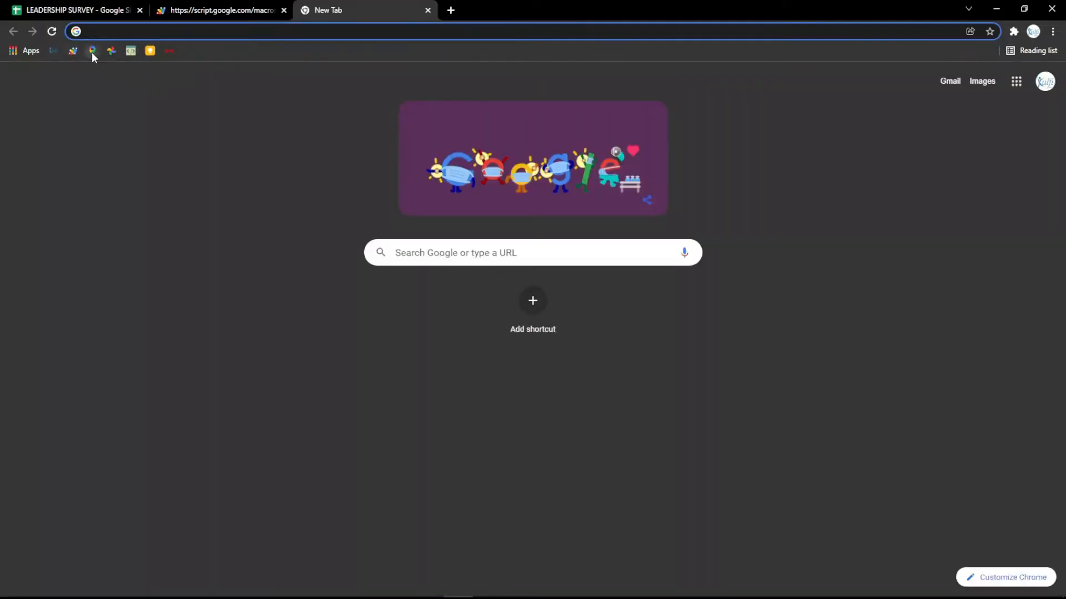
click(92, 52)
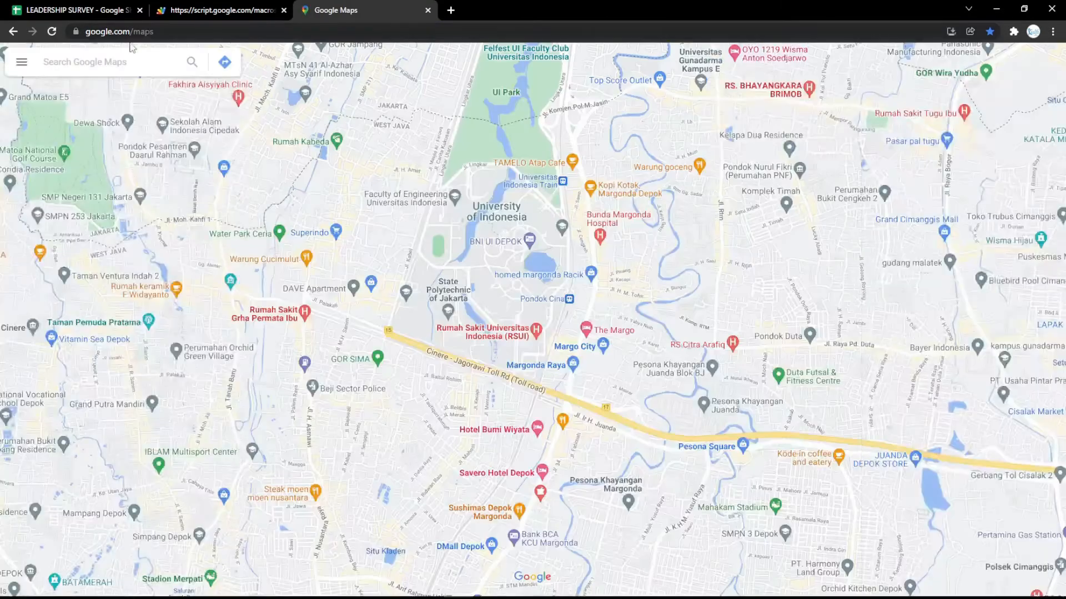
click(133, 62)
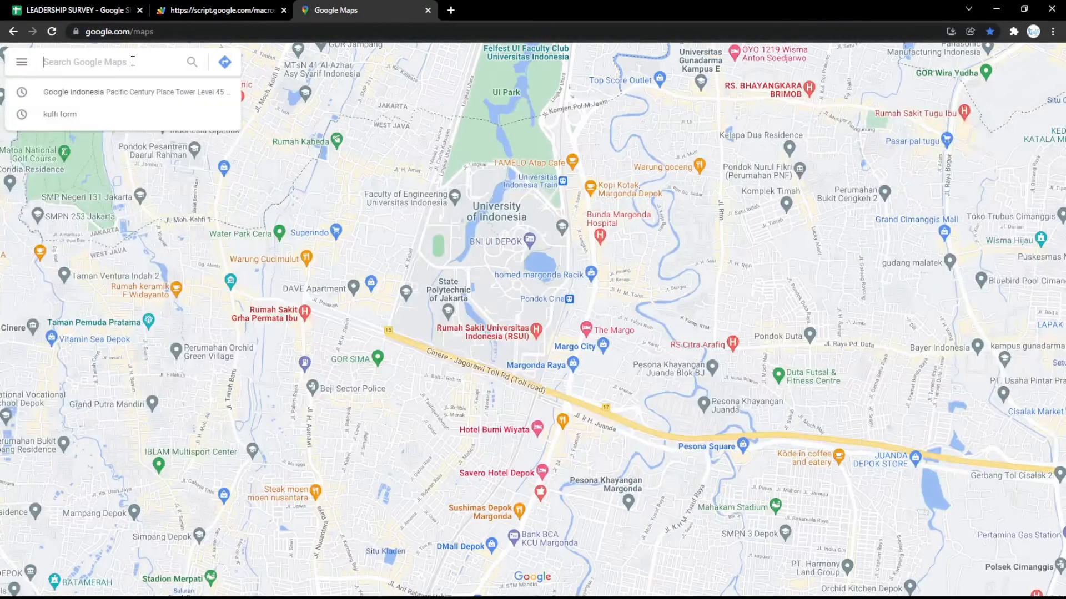
click(74, 95)
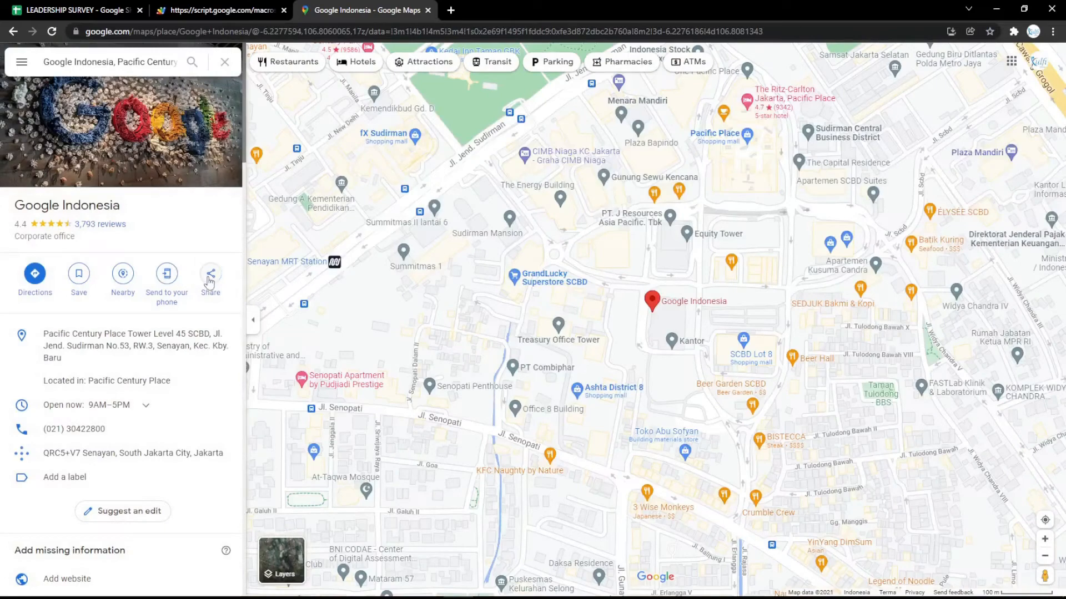
Copy the medium-size embed HTML for the Google Indonesia map and return to the Questions sheet
click(209, 275)
click(508, 242)
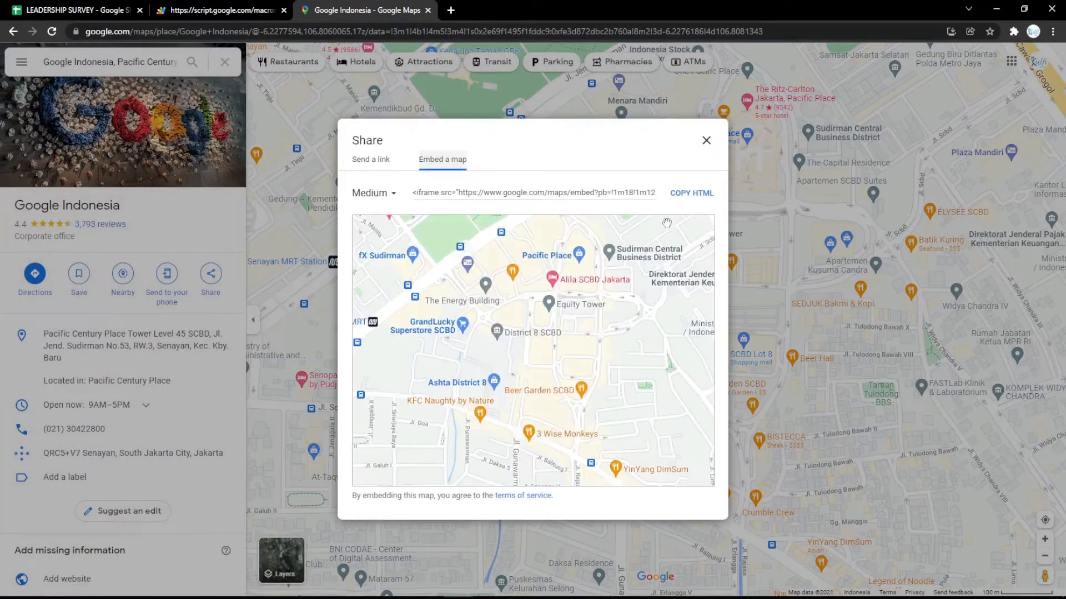
click(691, 193)
click(77, 10)
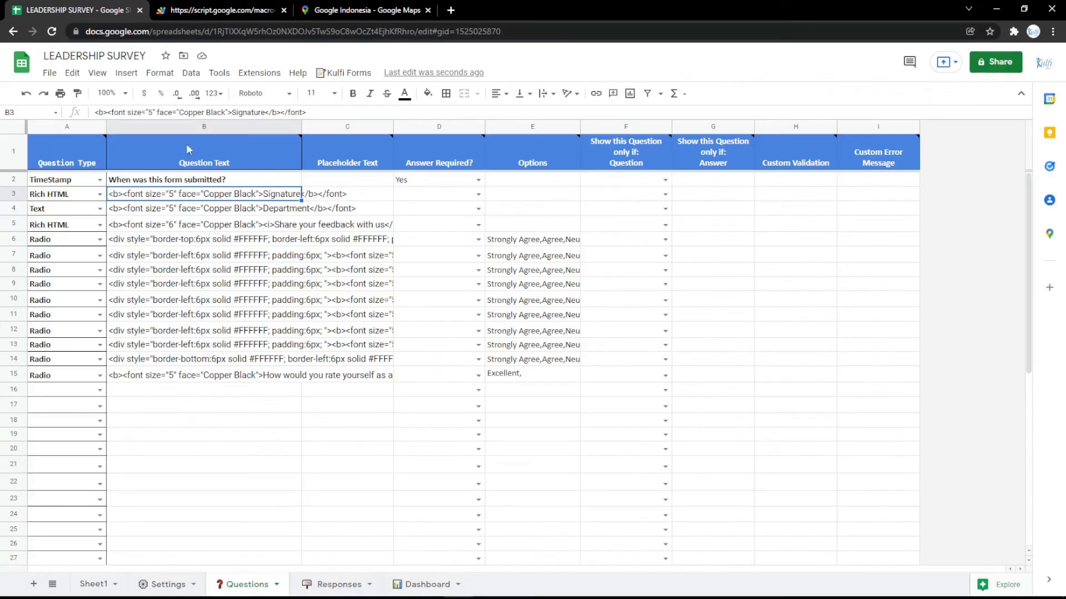
Paste the Google Indonesia map's embed HTML as the question text in row 3 and check the map in the reloaded web form
key(ctrl+v)
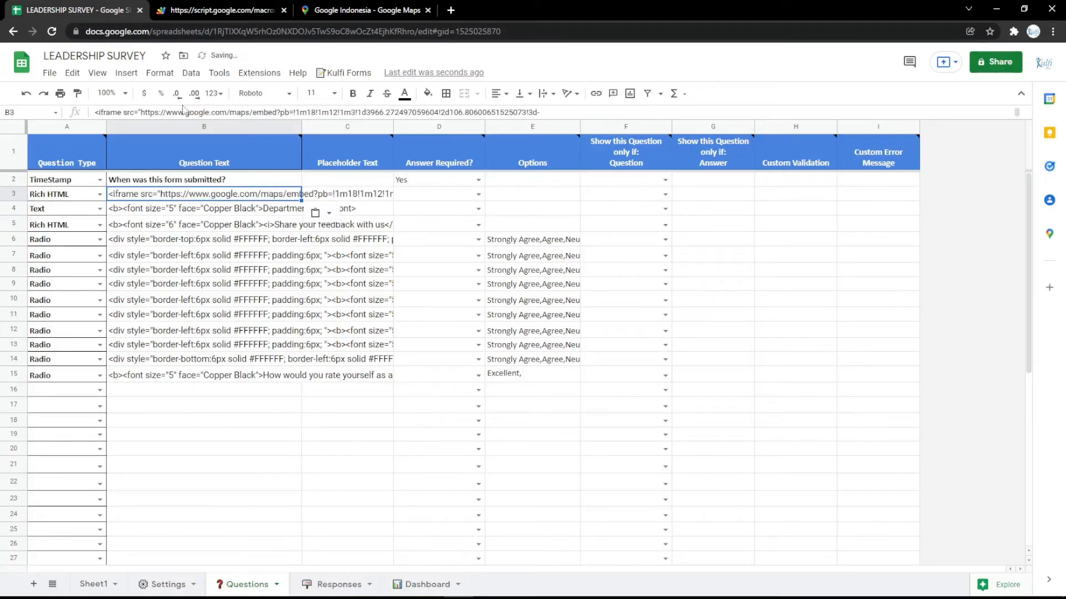
click(221, 10)
key(F5)
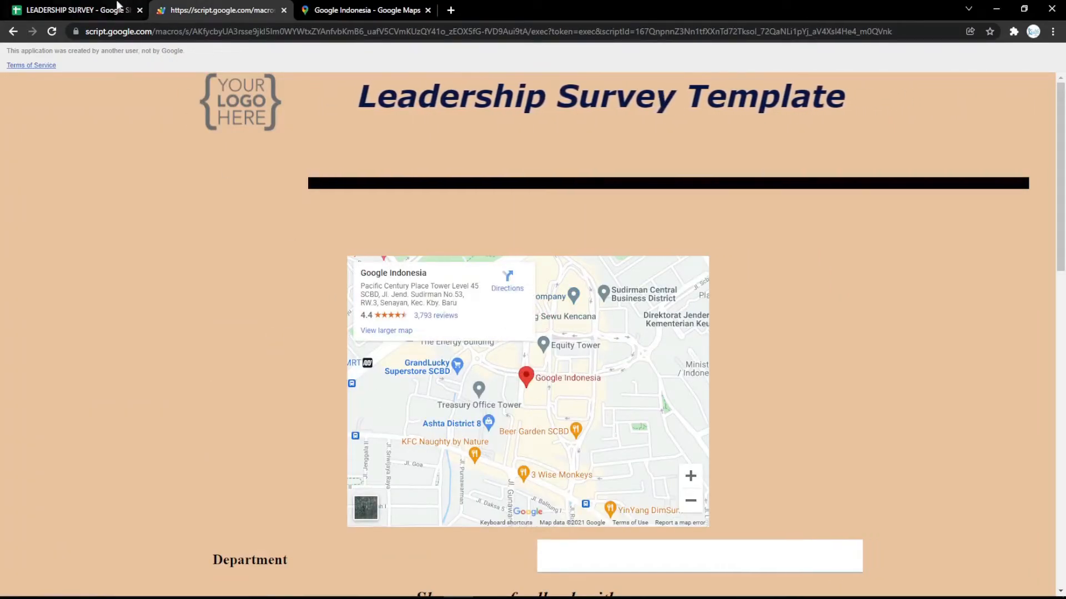
click(117, 5)
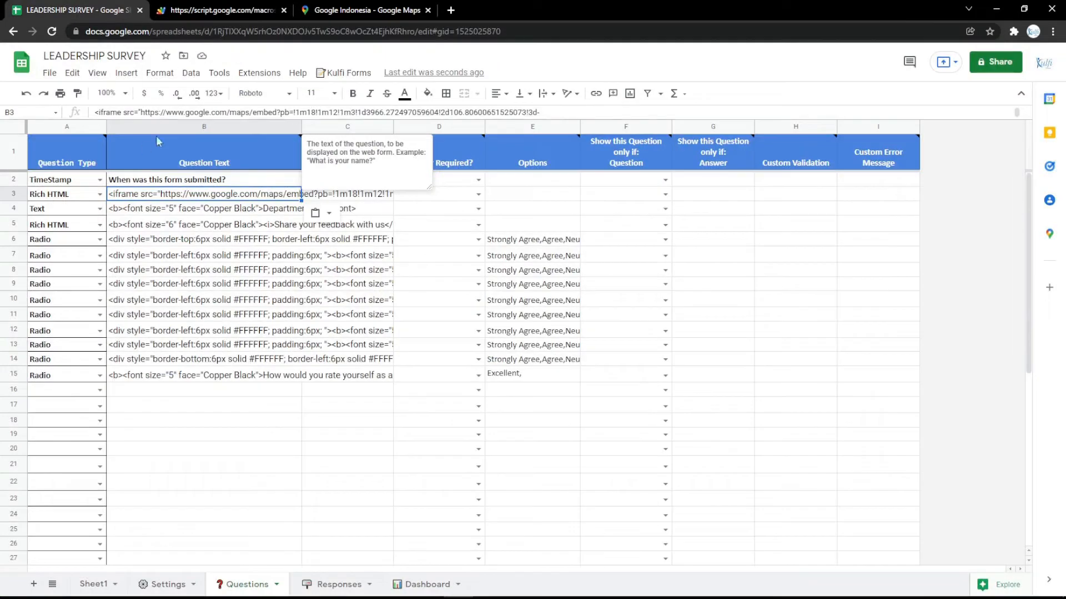
Delete the embedded map question in row 3 of the Questions sheet and check the web form
click(14, 180)
right_click(17, 189)
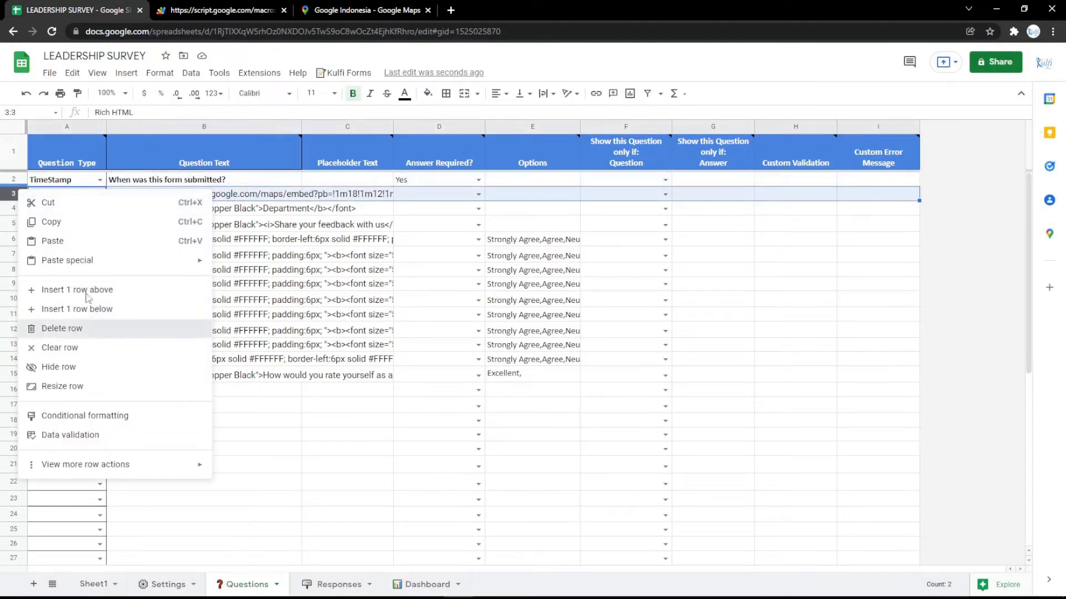
click(204, 10)
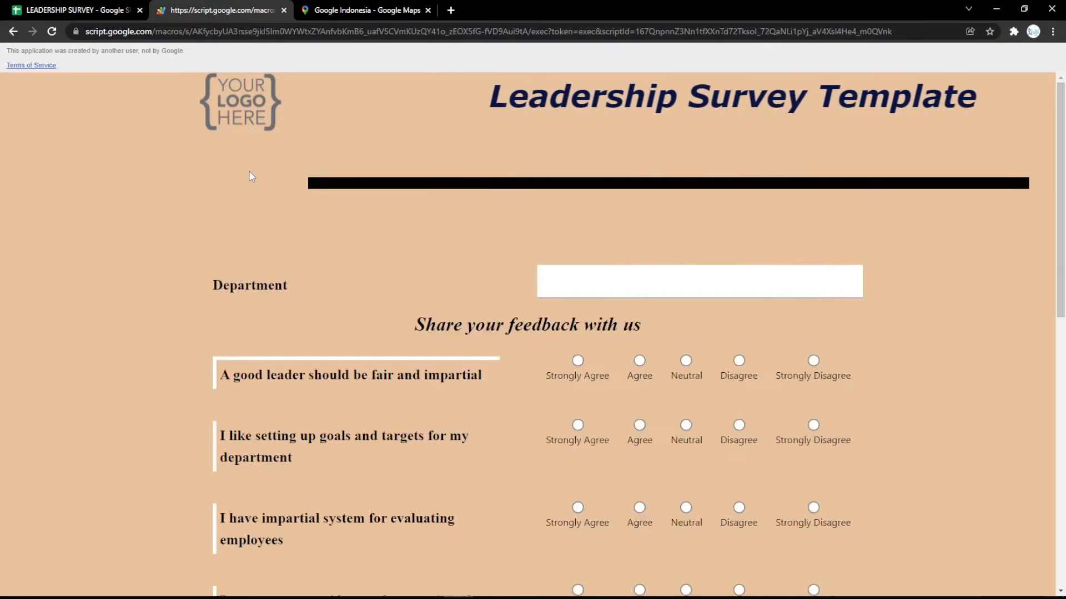
click(26, 7)
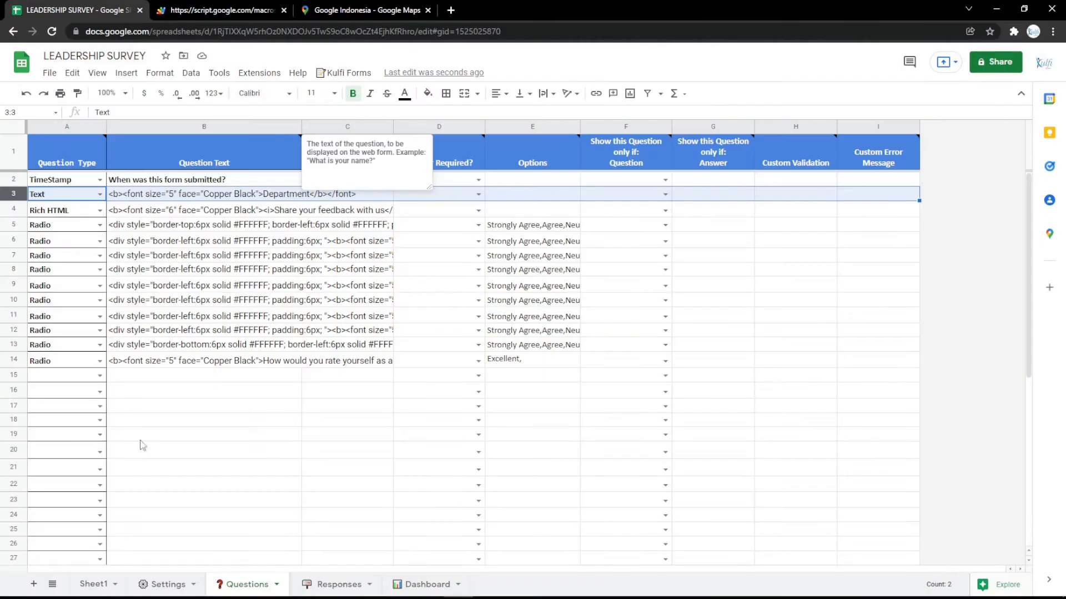
Set the Body Background Color on the Settings sheet to light pink and check the reloaded web form
click(164, 585)
click(322, 285)
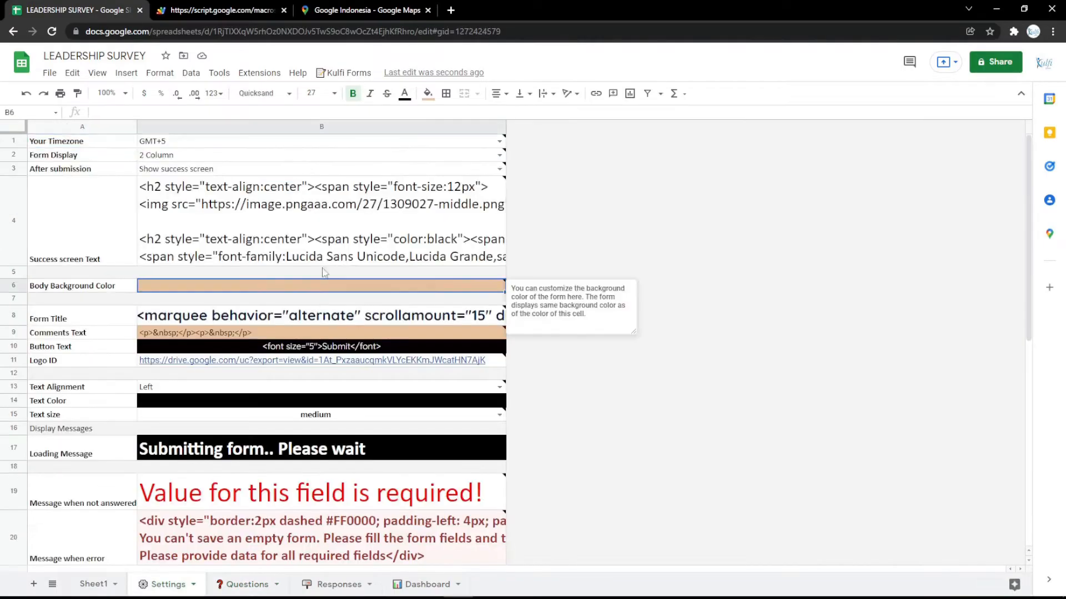
click(428, 93)
click(551, 224)
click(267, 8)
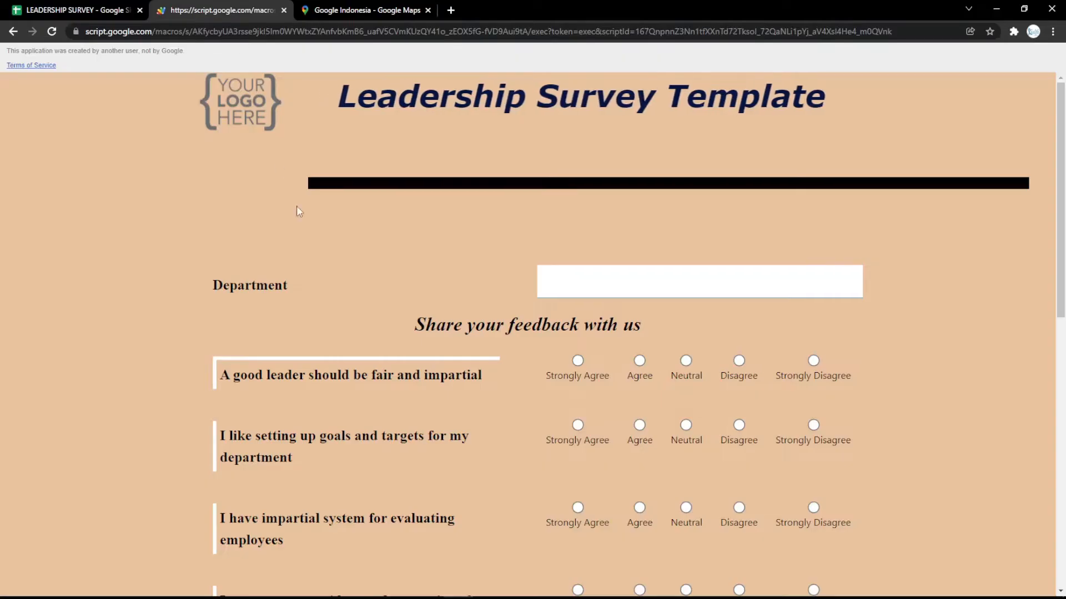
key(F5)
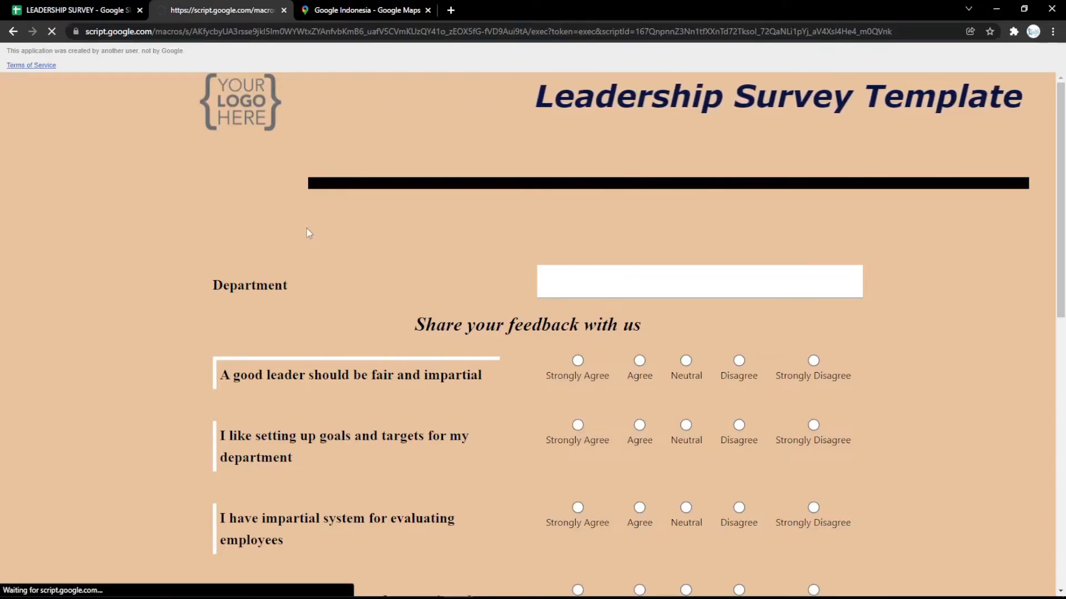
scroll(309, 233, down, 10)
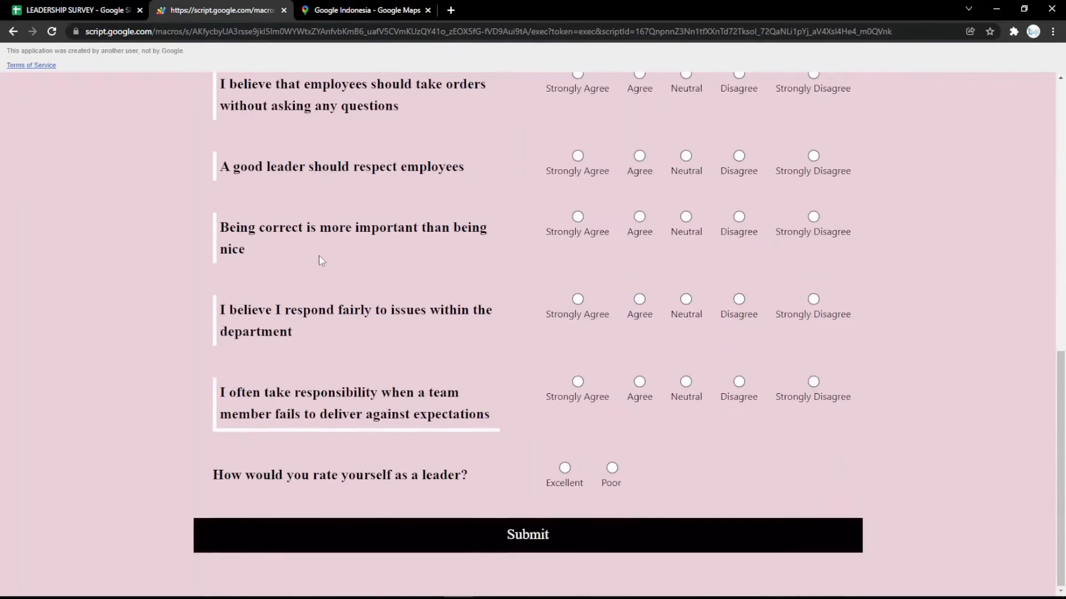
scroll(316, 252, up, 10)
click(138, 4)
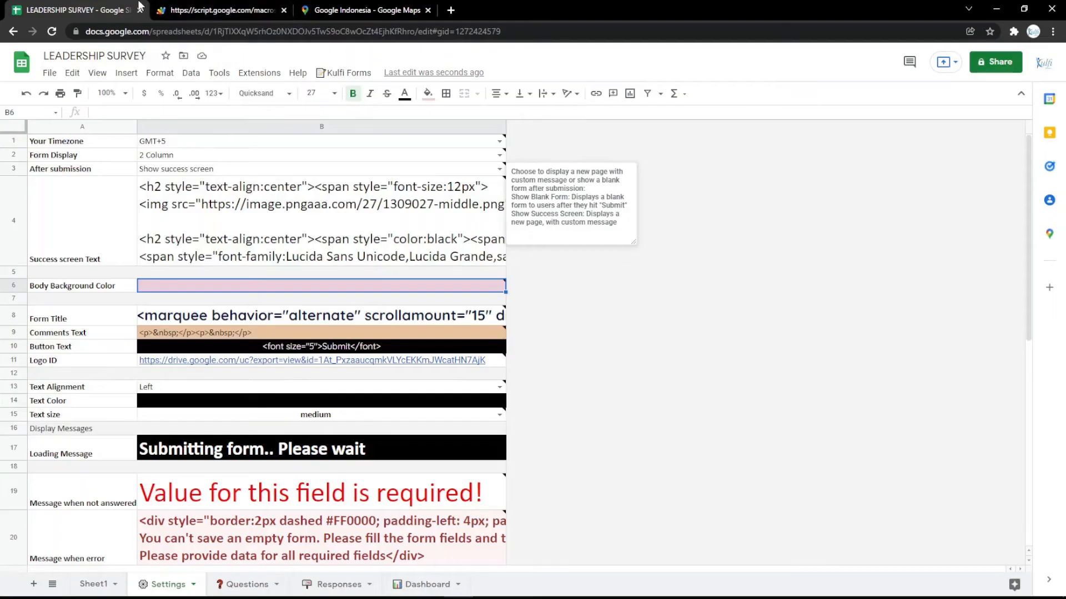
Fill the Button Text cell with magenta and check the Submit button in the reloaded web form
click(267, 348)
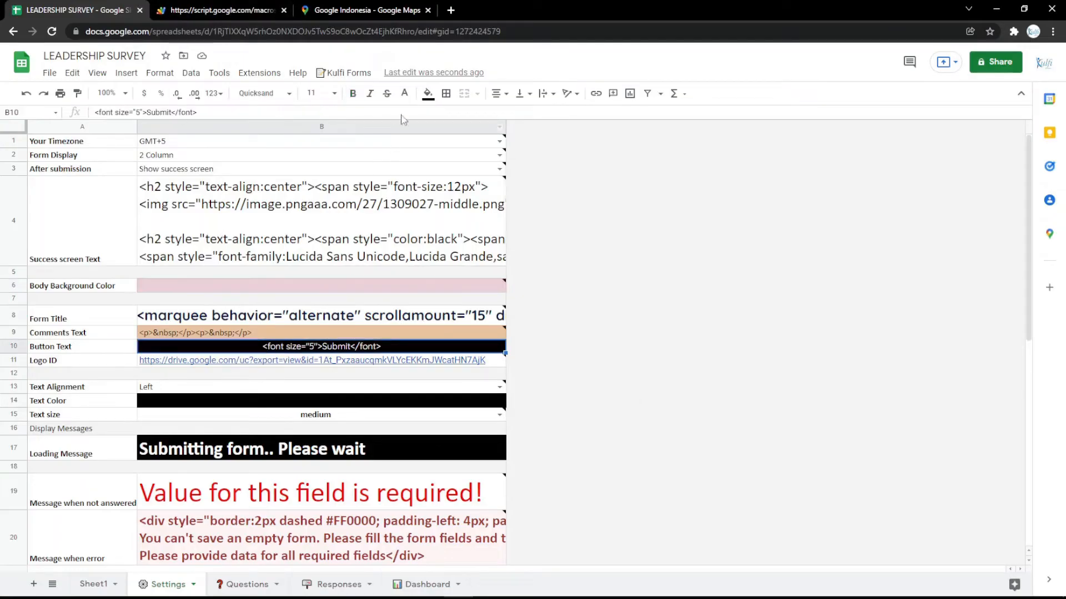
click(428, 94)
click(553, 208)
click(222, 10)
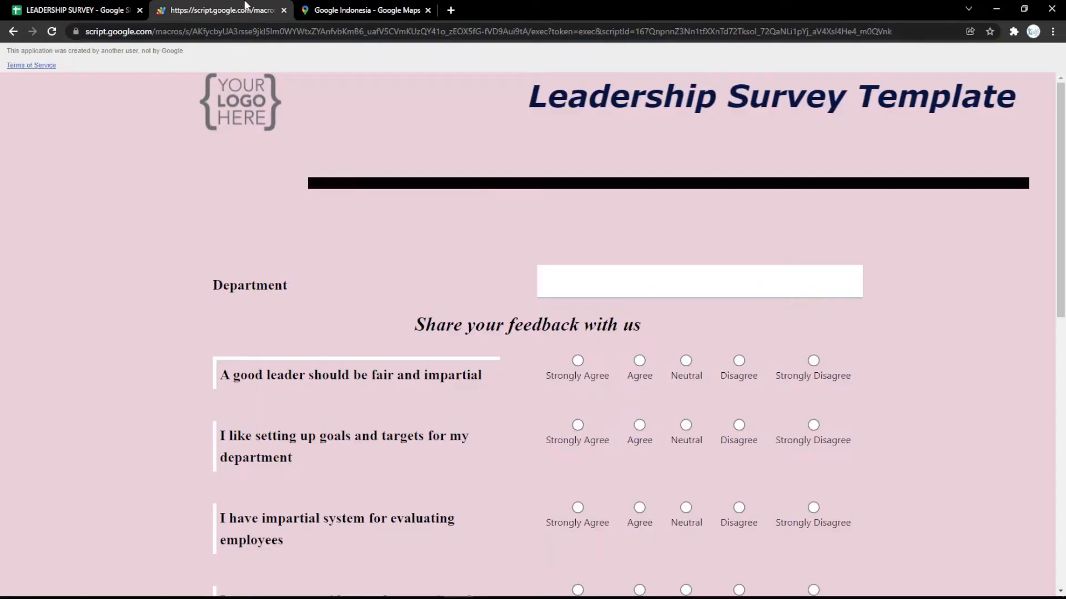
key(F5)
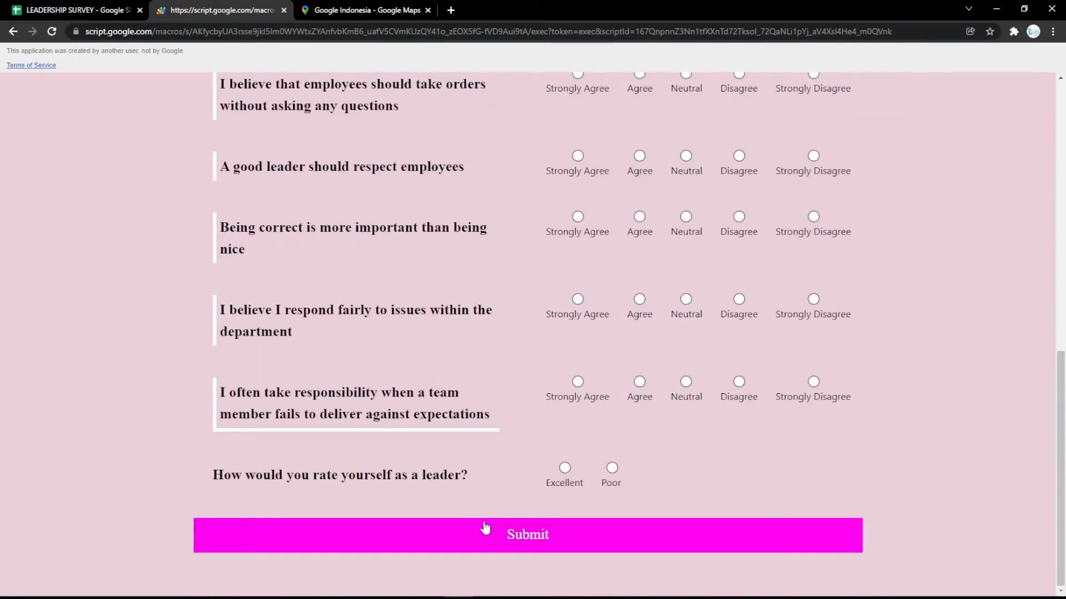
click(91, 5)
Replace the Logo ID link with the lh3.googleusercontent.com address of the bookmarked "YOUR LOGO HERE contact us" image and check the web form
click(272, 364)
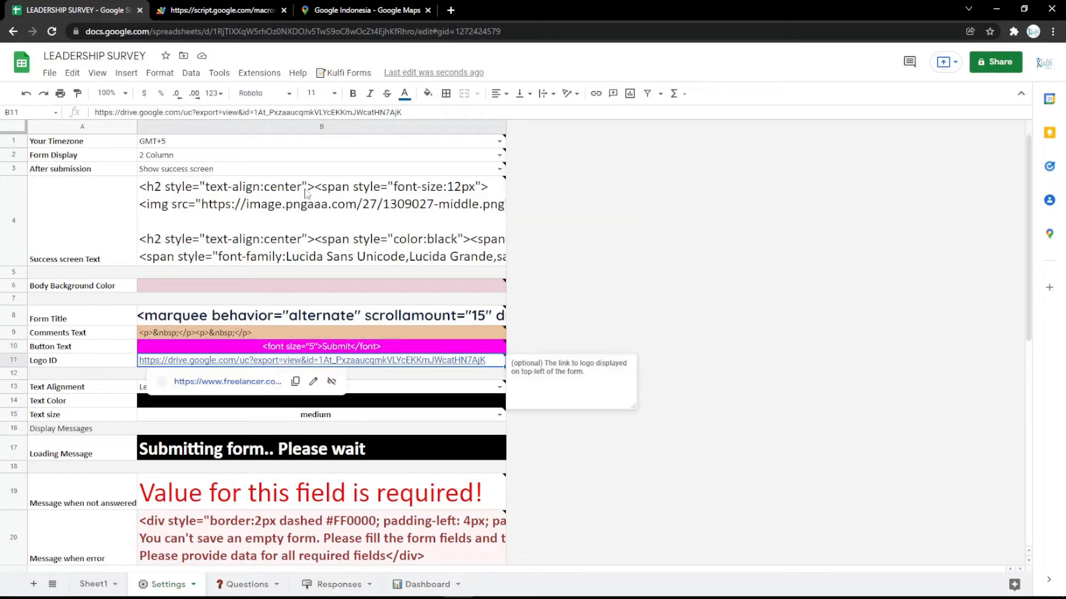
click(450, 11)
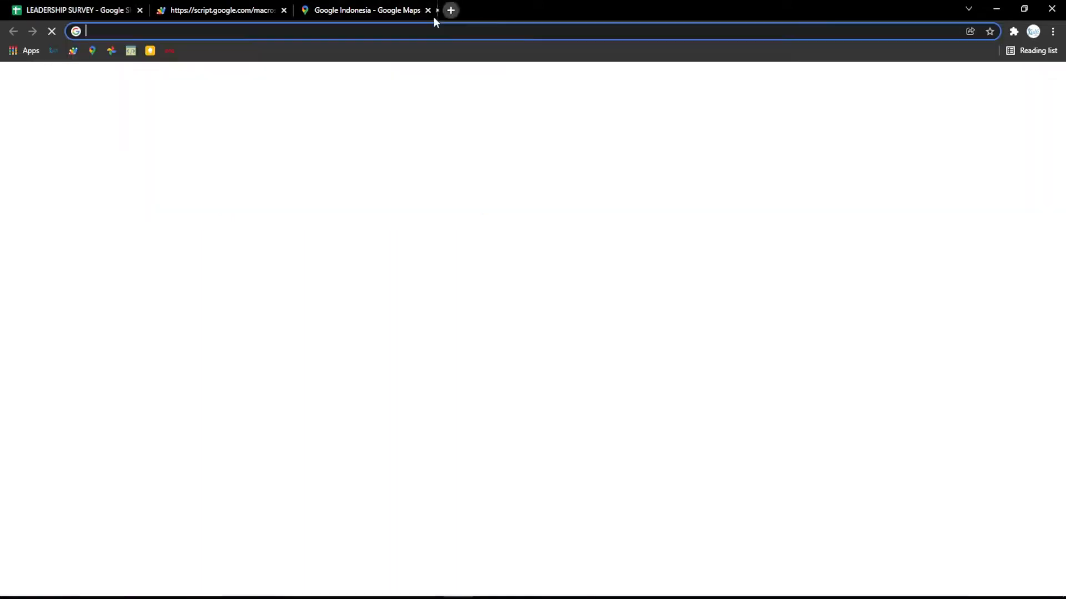
click(111, 51)
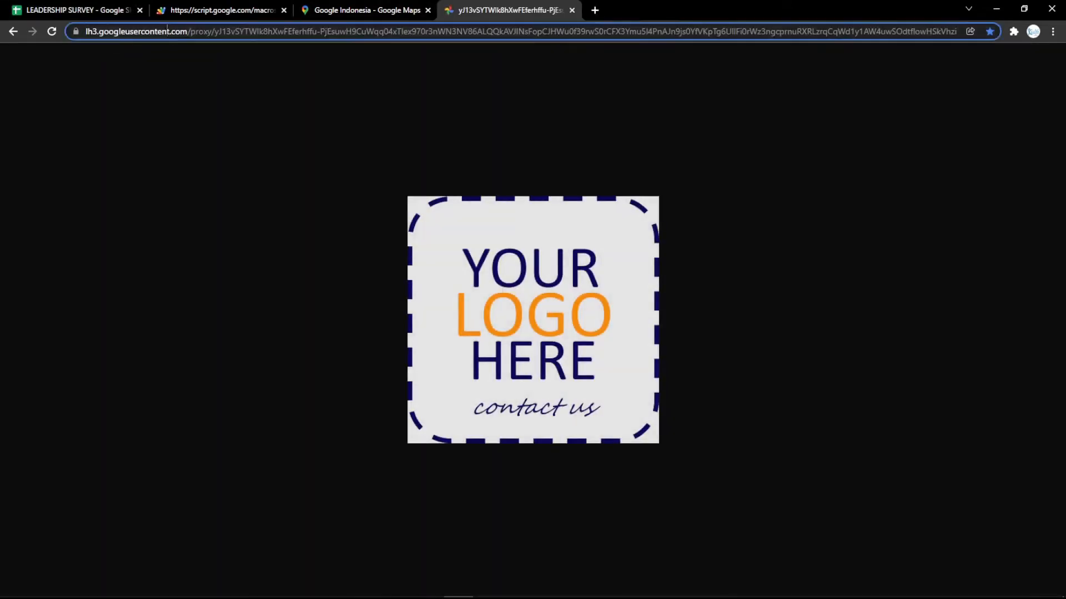
click(166, 31)
click(111, 10)
text(https://lh3.googleusercontent.com/proxy/yJ13vSYTWIk8hXwFEferhffu-PjEsuwH9CuWqq04xTlex970r3nWN3NV86ALQQkAVJlNsFopCJHWu0f39rwS0rCFX3Ymu5l4PnAJn9js0YfVKpTg6UllFi0rWz3ngcprnuRXRLzrqCqWd1y1AW4uwSOdtflowHSkVhzi)
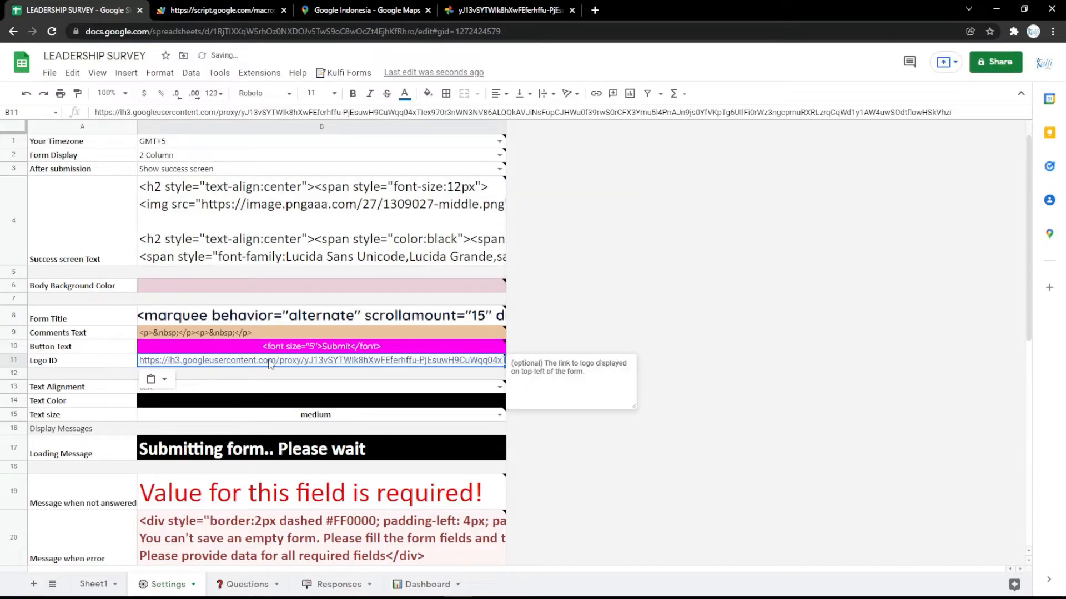
click(256, 12)
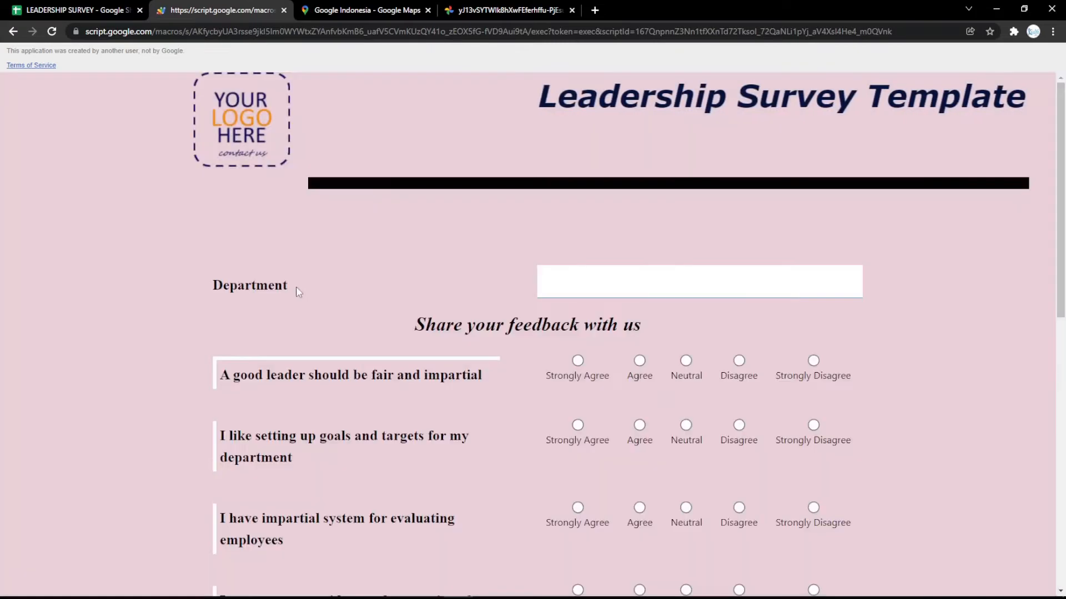
click(26, 7)
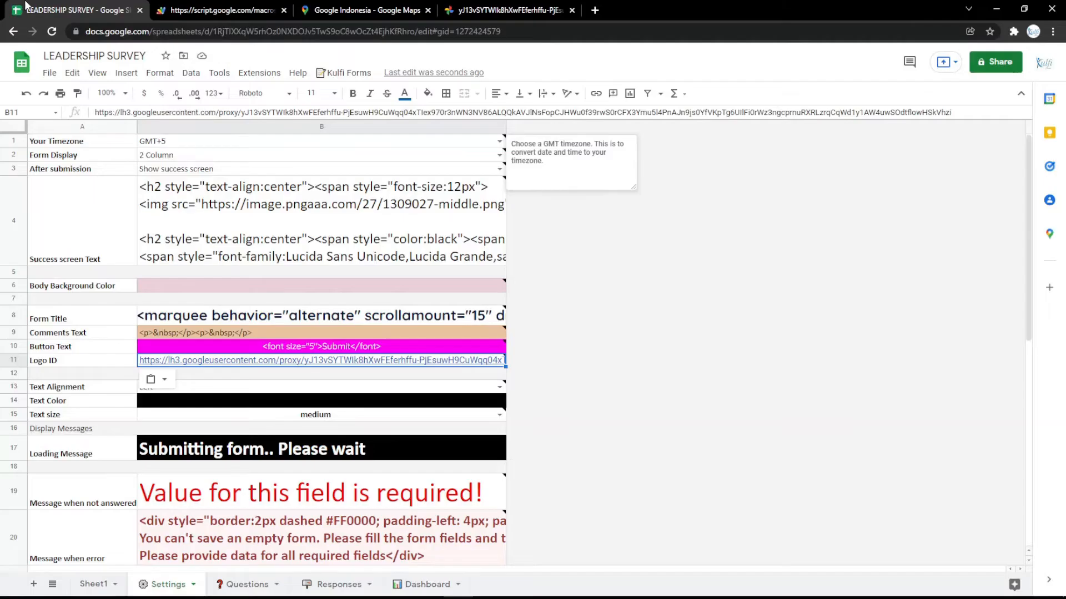
Set the form's Text Color to magenta in the Settings sheet and check the reloaded web form
click(298, 401)
click(427, 94)
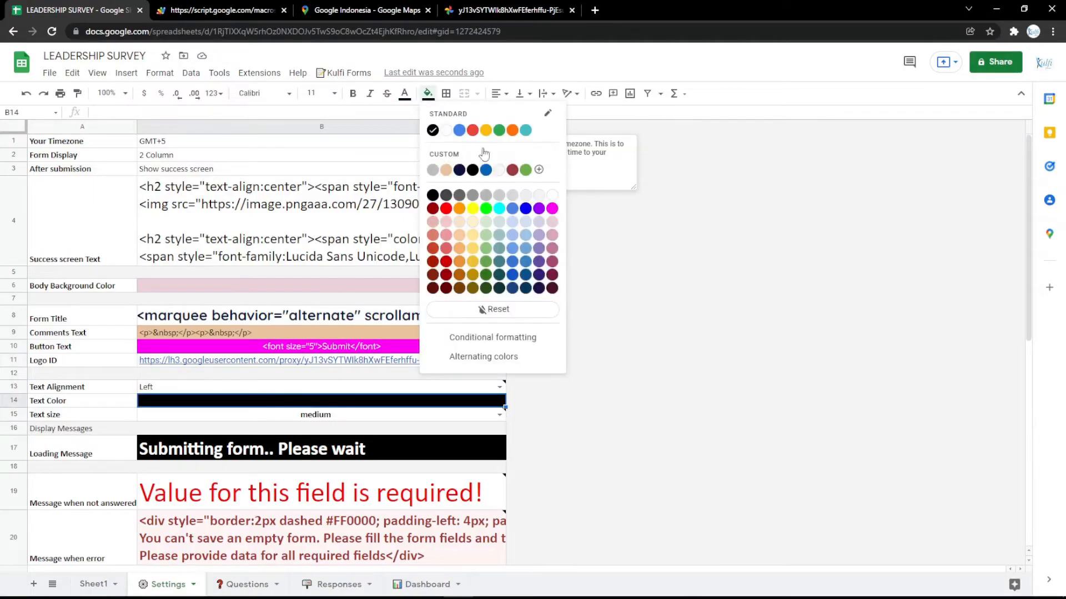
click(551, 208)
click(222, 10)
key(F5)
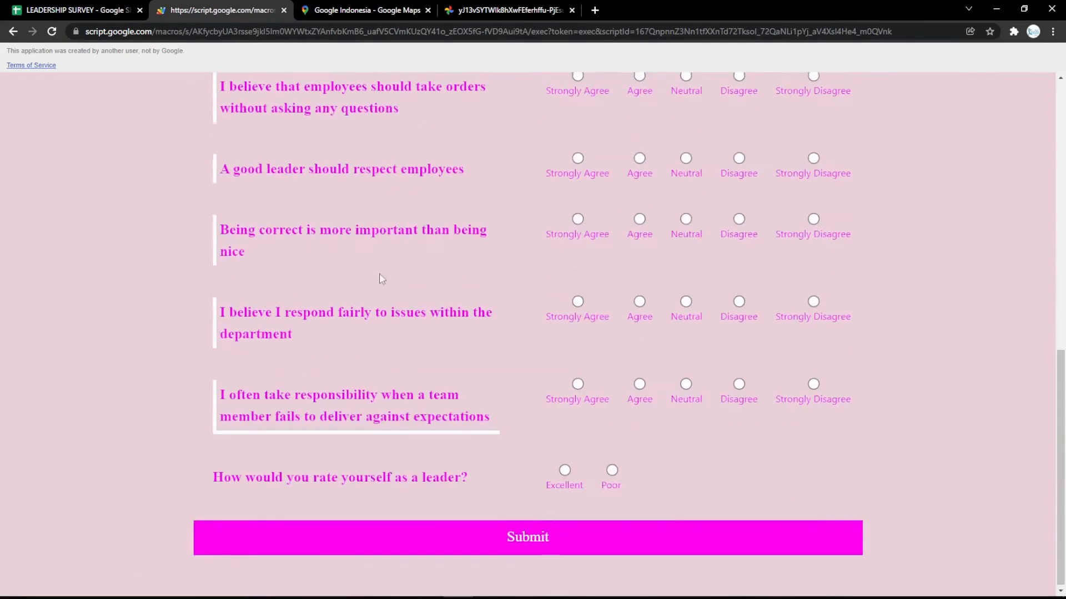
key(ctrl+shift+Tab)
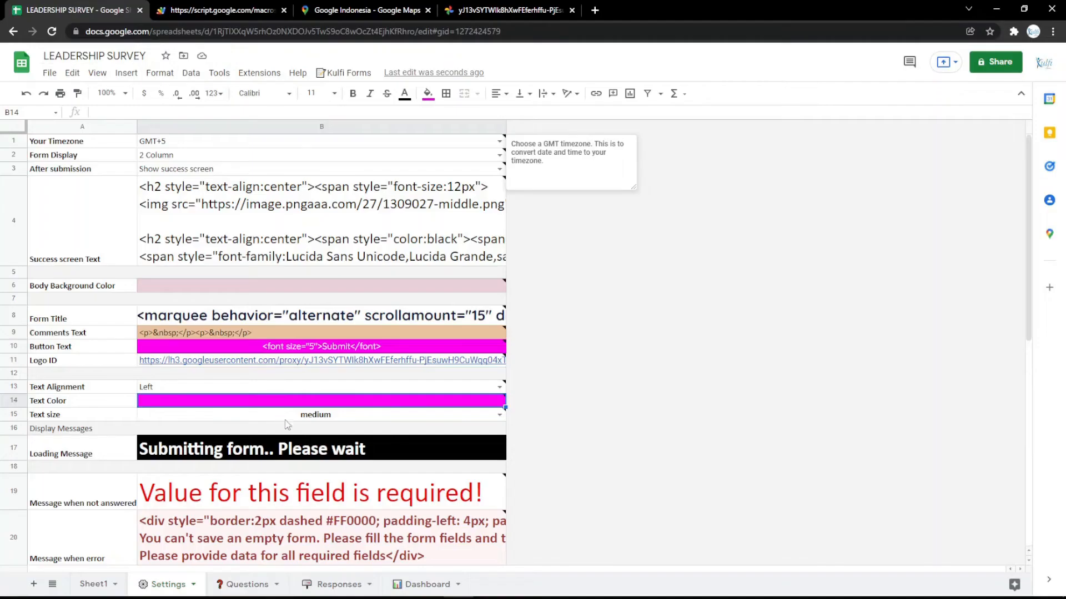
Change the Loading Message to "Submitting form.. Please wait a minutes" and submit the reloaded web form to test it
click(307, 446)
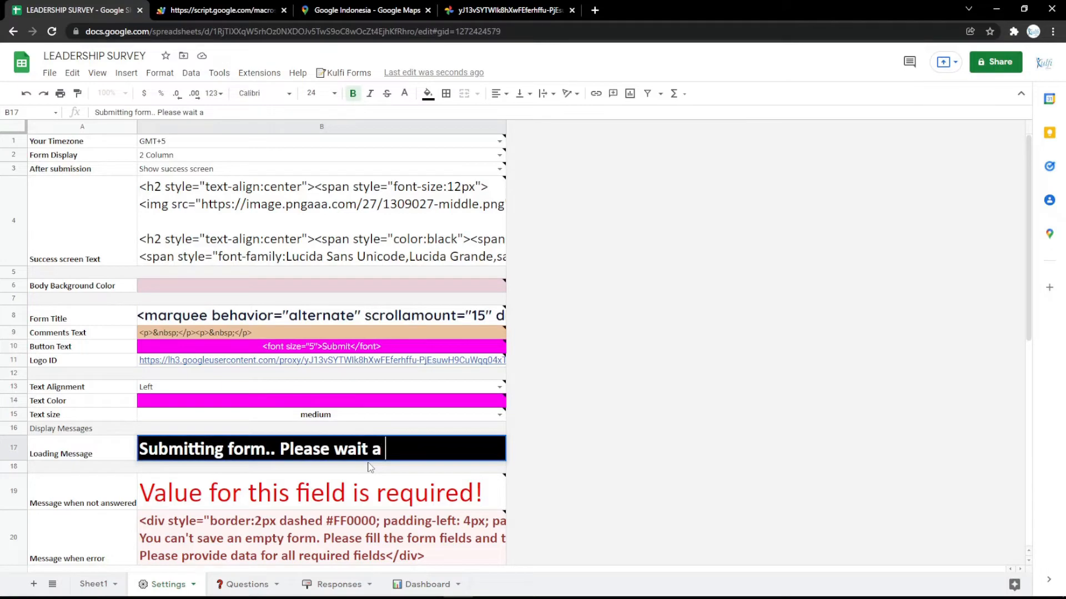
text(a minutes)
key(Return)
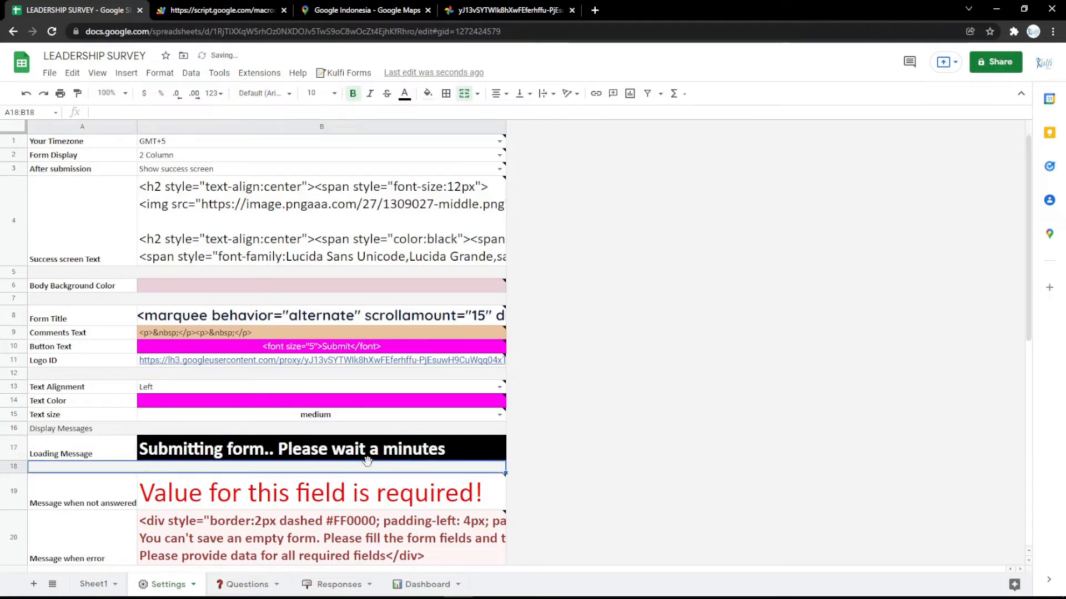
key(ctrl+Tab)
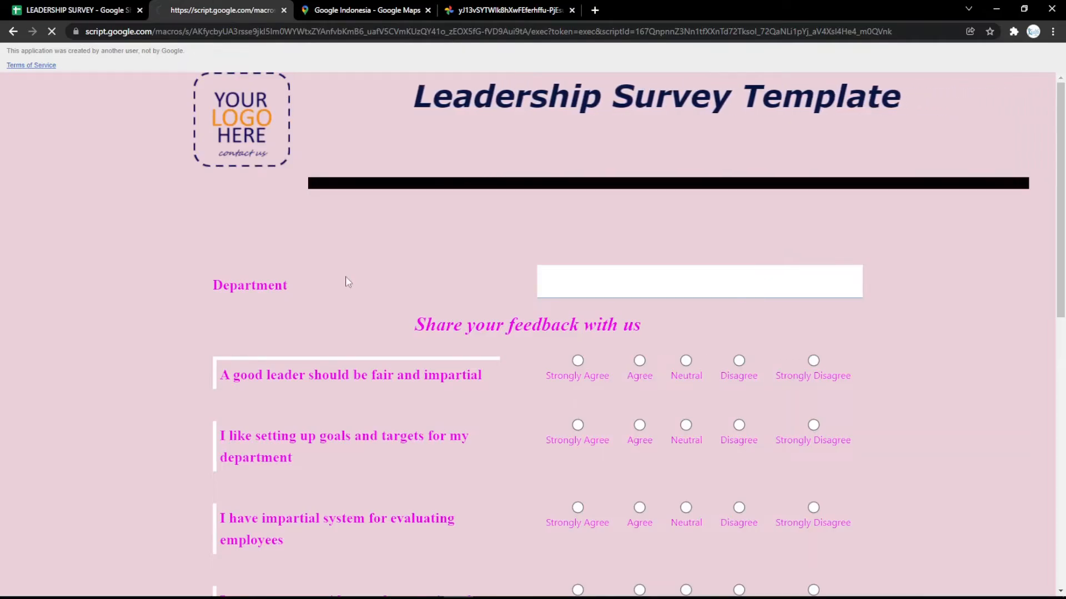
key(F5)
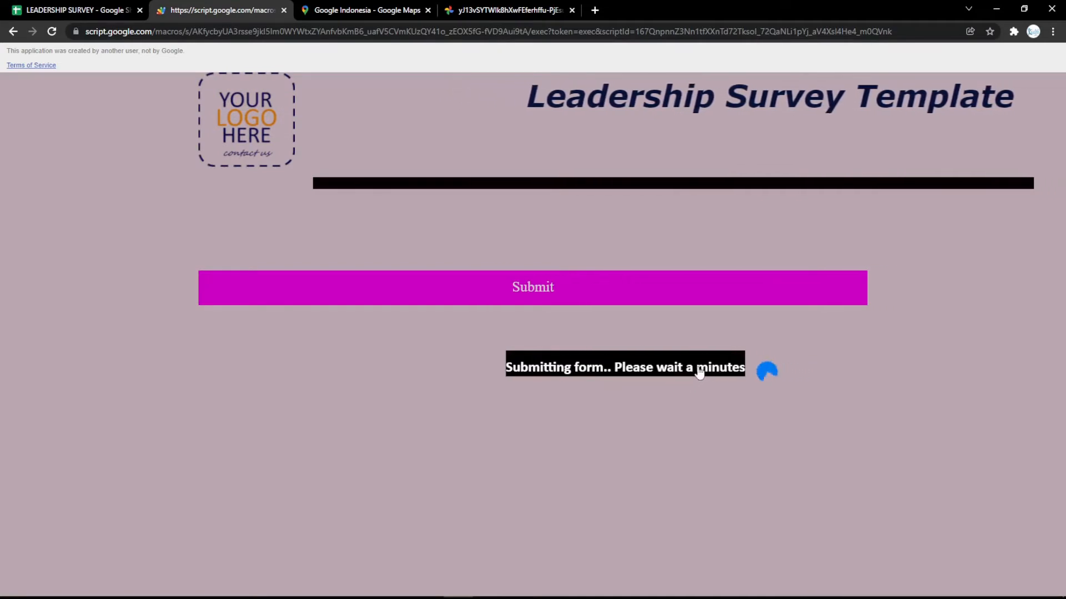
key(ctrl+shift+Tab)
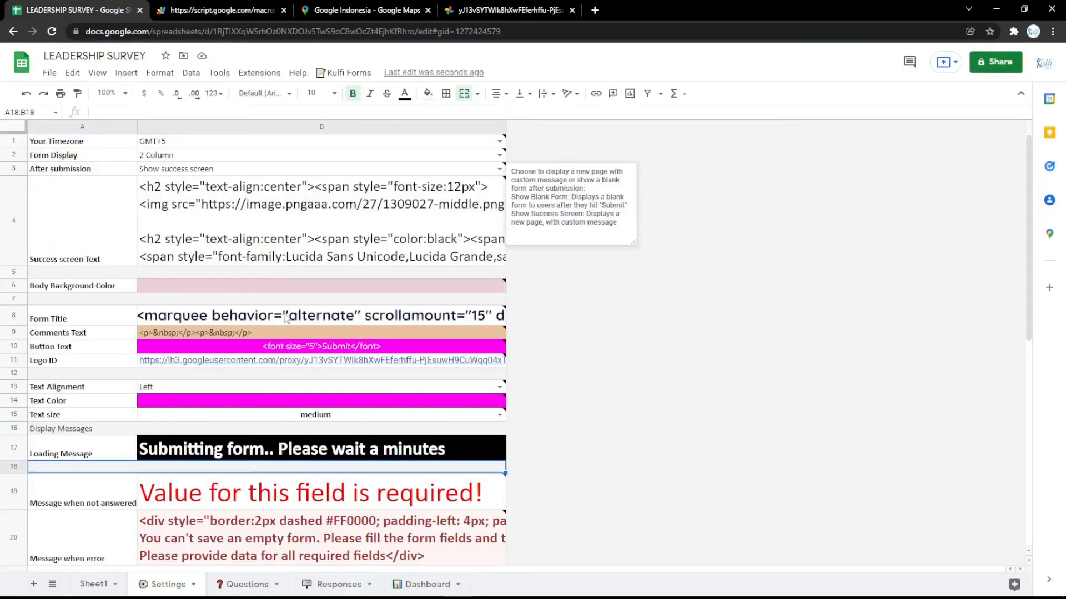
Look at the Form Title setting and open the html-online.com HTML editor in a new browser tab
click(341, 317)
double_click(341, 318)
click(363, 386)
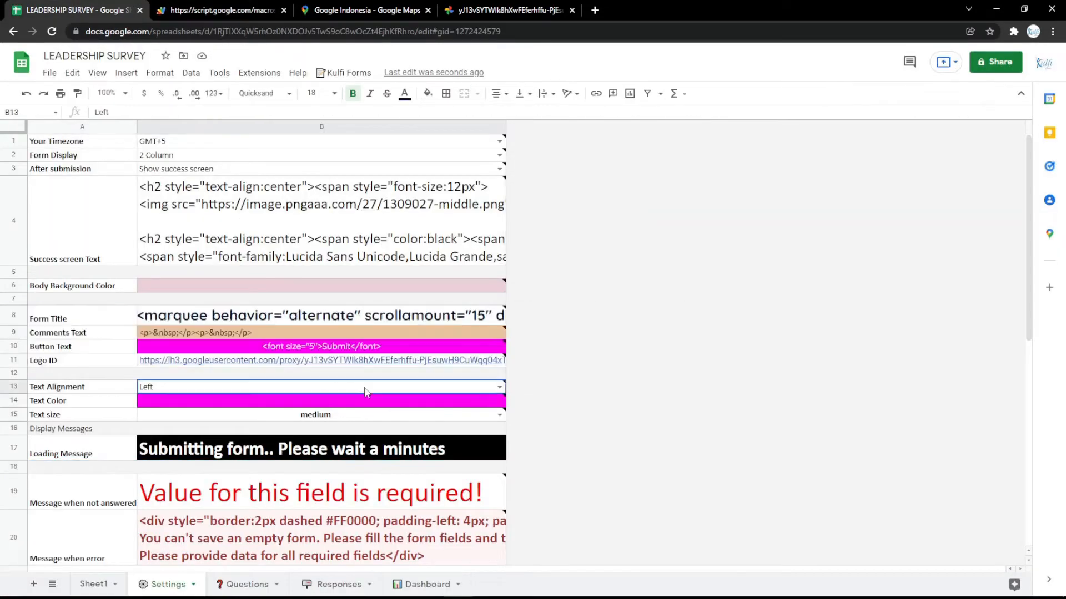
click(595, 10)
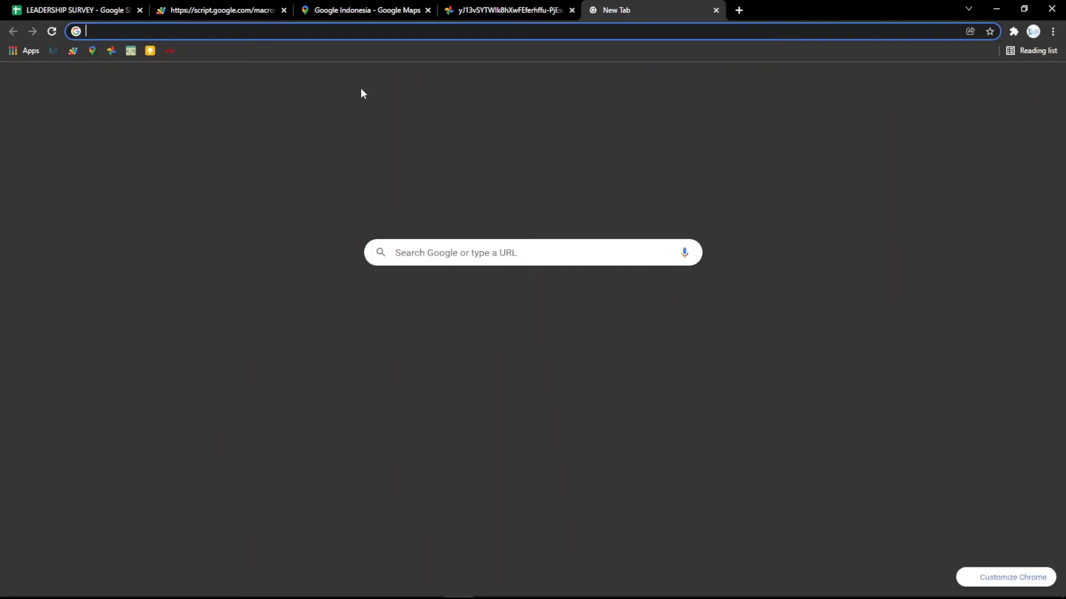
click(134, 51)
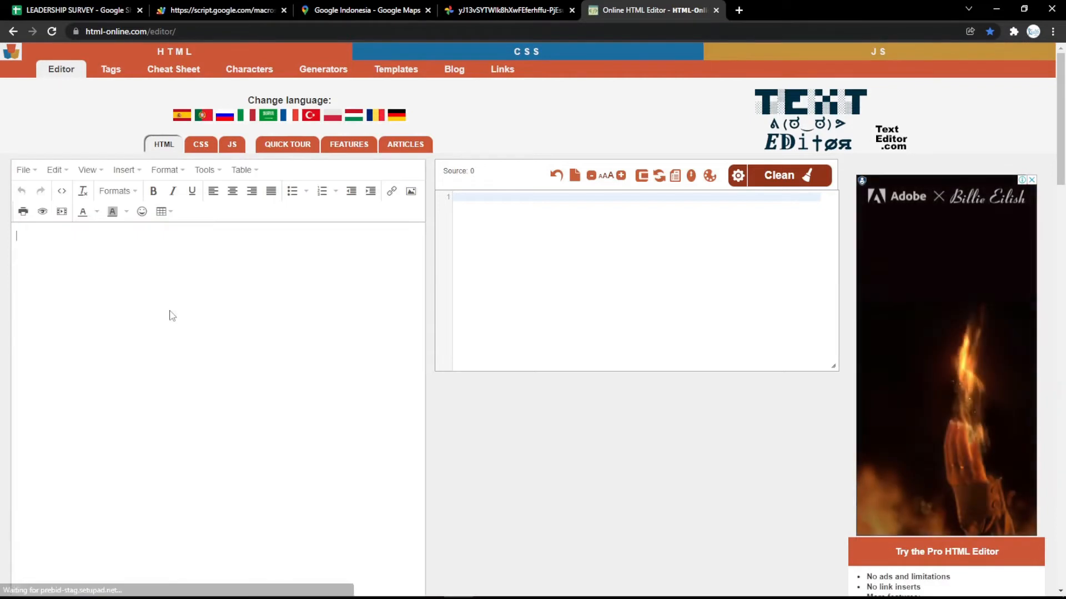
Write the title "LEADERSHIP SURVEY" in the HTML editor and make it centred and bold
text(LEADER)
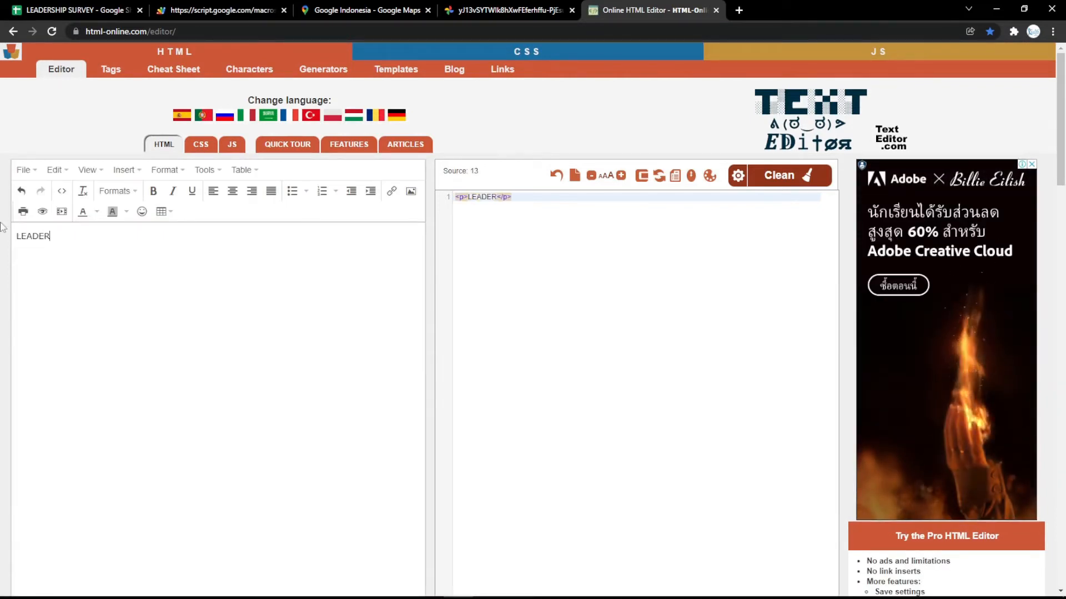
text(SHIP SU)
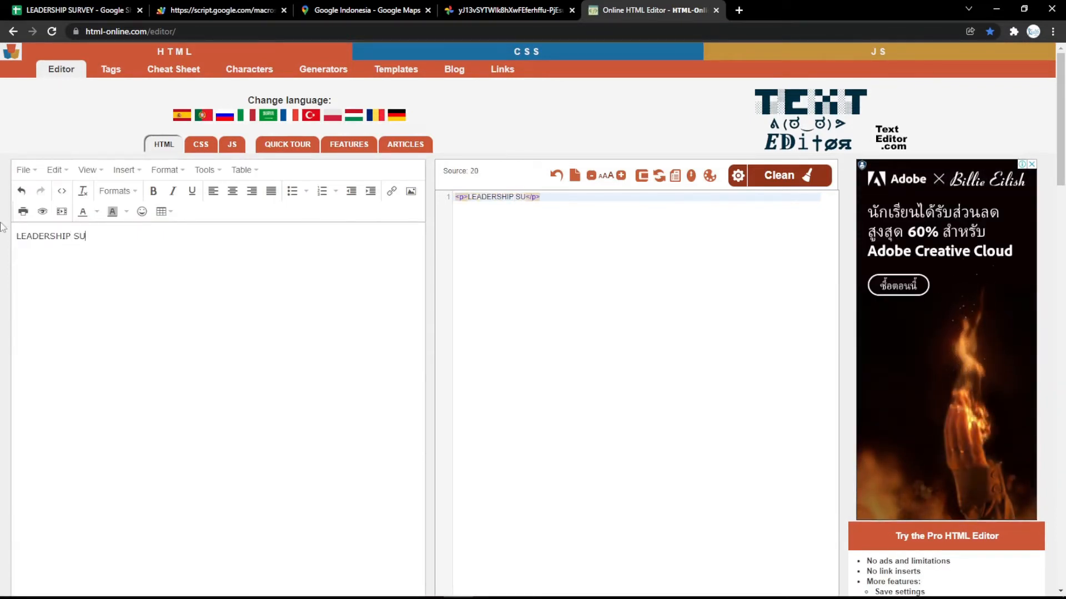
text(RVEY)
key(ctrl+a)
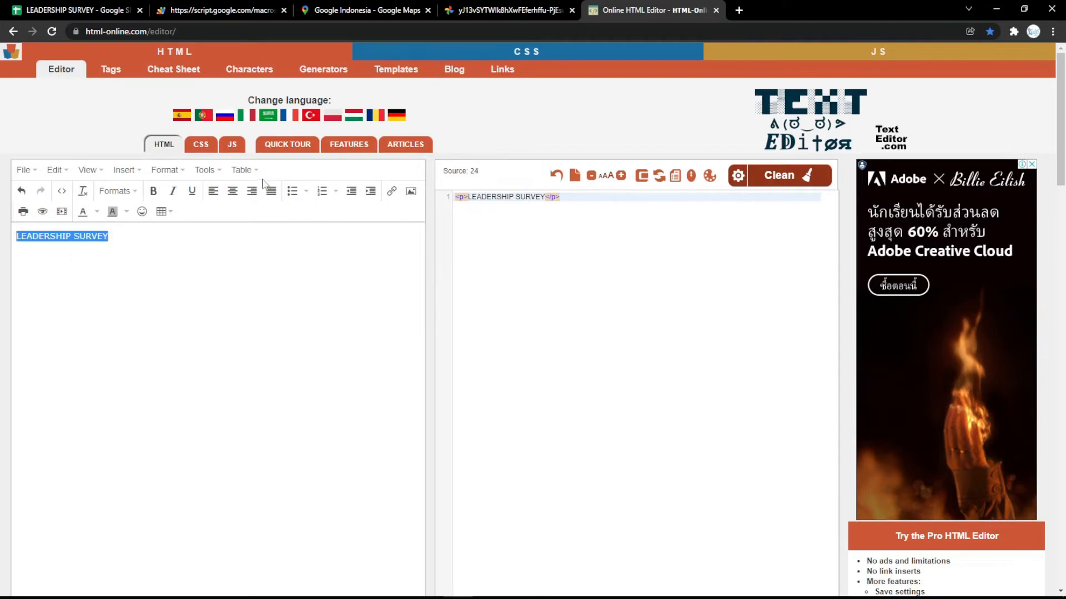
click(233, 191)
click(154, 191)
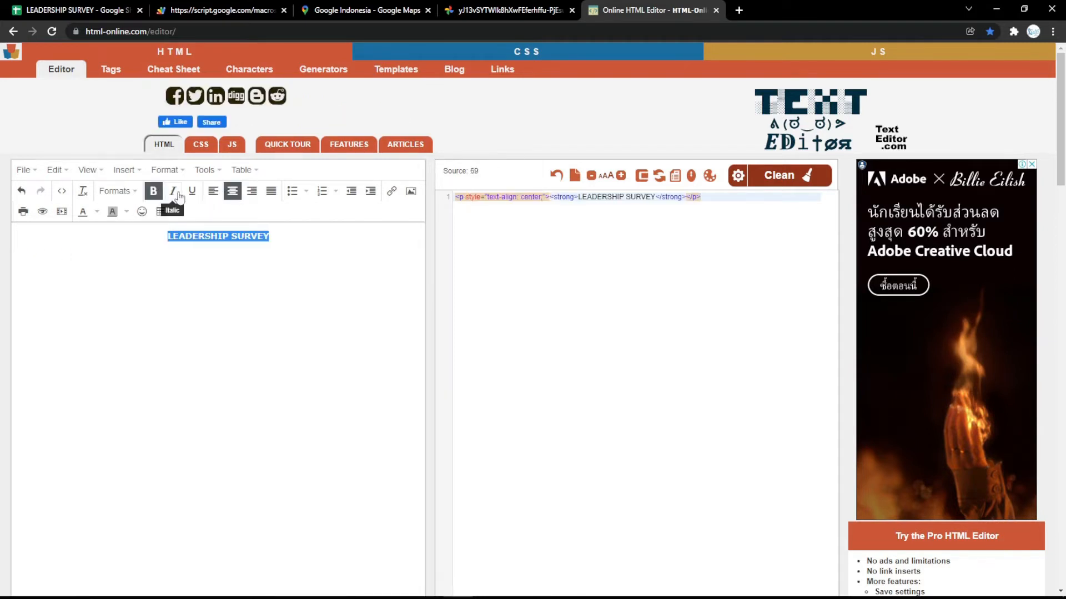
Make the LEADERSHIP SURVEY title italic and underlined, format it as Heading 1, and colour it magenta
click(178, 195)
click(192, 193)
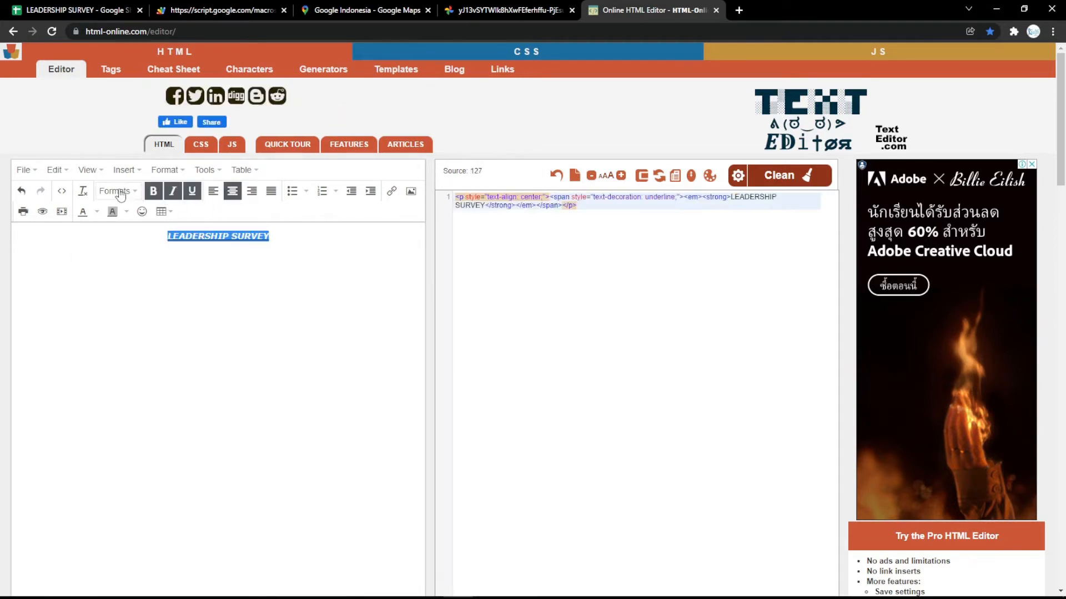
click(119, 190)
click(114, 211)
click(97, 212)
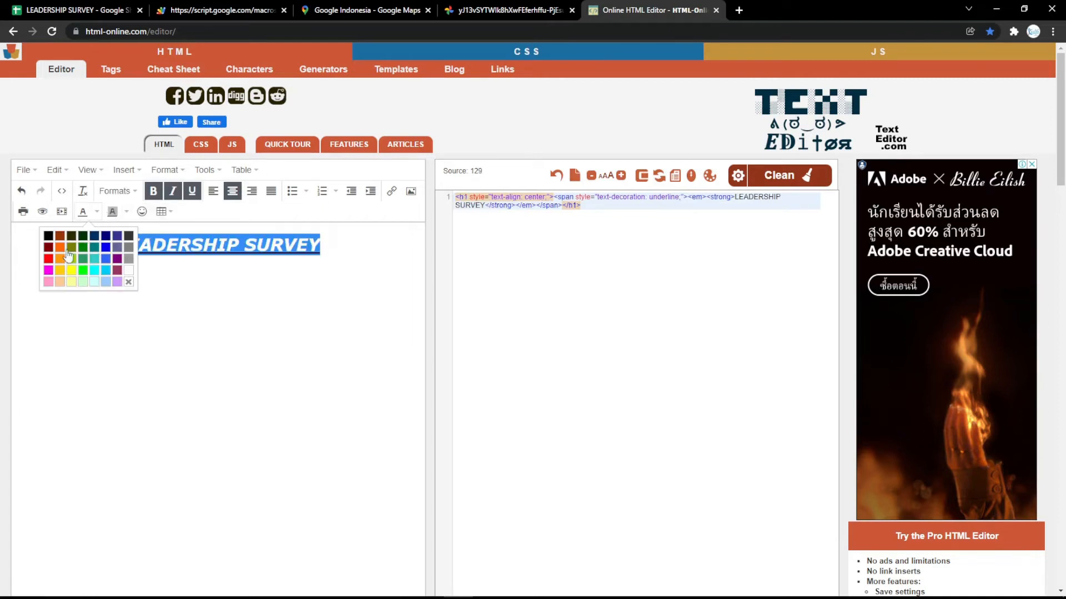
click(47, 270)
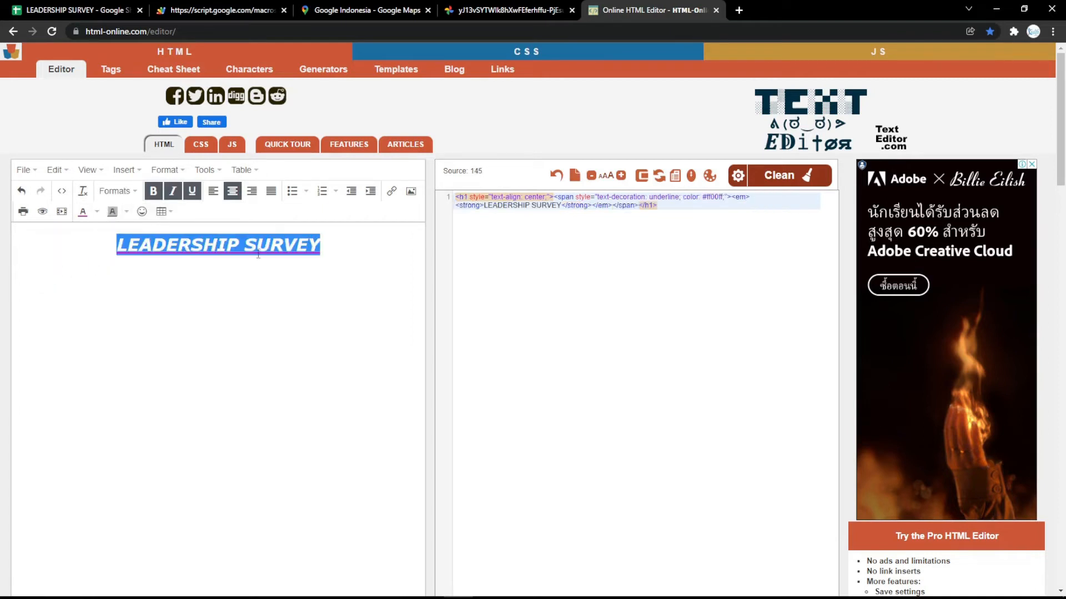
click(282, 263)
Copy the title's HTML source into the Form Title cell of the Settings sheet and reload the web form to check it
drag(683, 212, 555, 178)
key(ctrl+c)
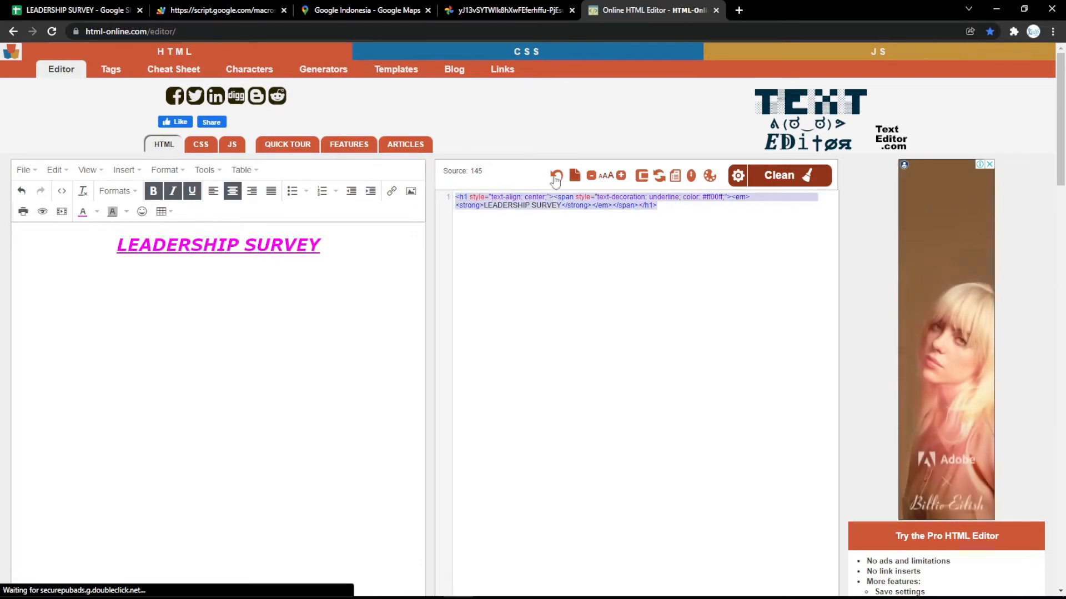
click(78, 9)
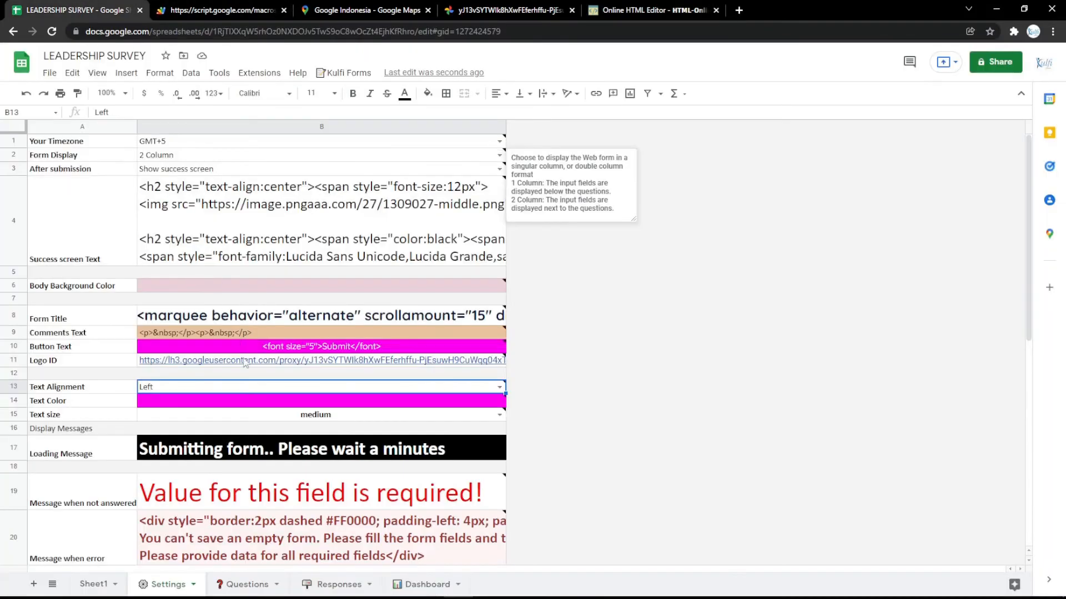
click(313, 315)
key(Return)
key(ctrl+a)
key(ctrl+v)
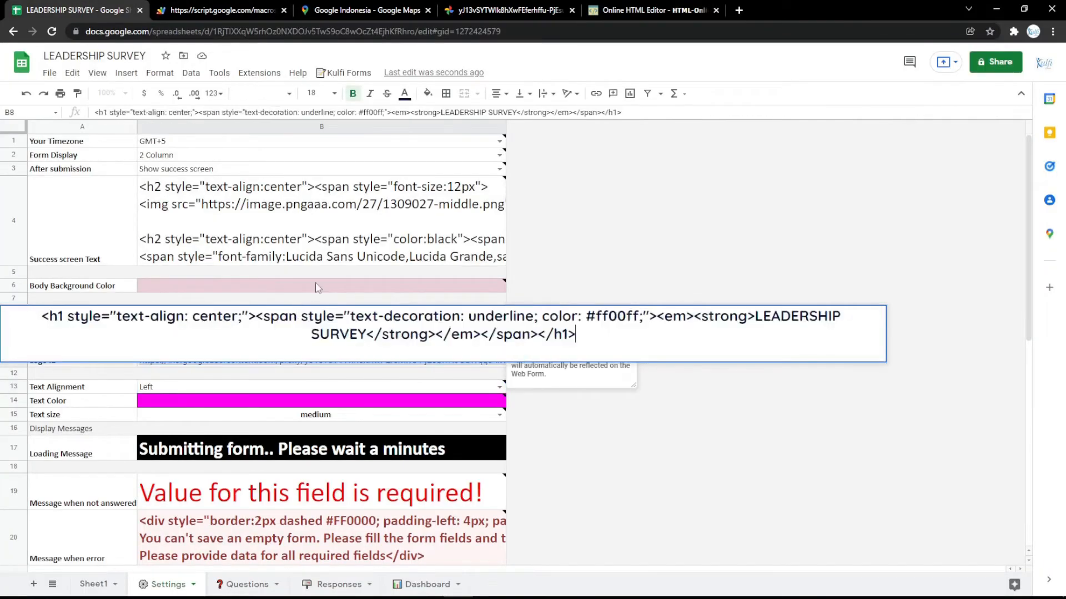
key(Return)
key(ctrl+Tab)
key(F5)
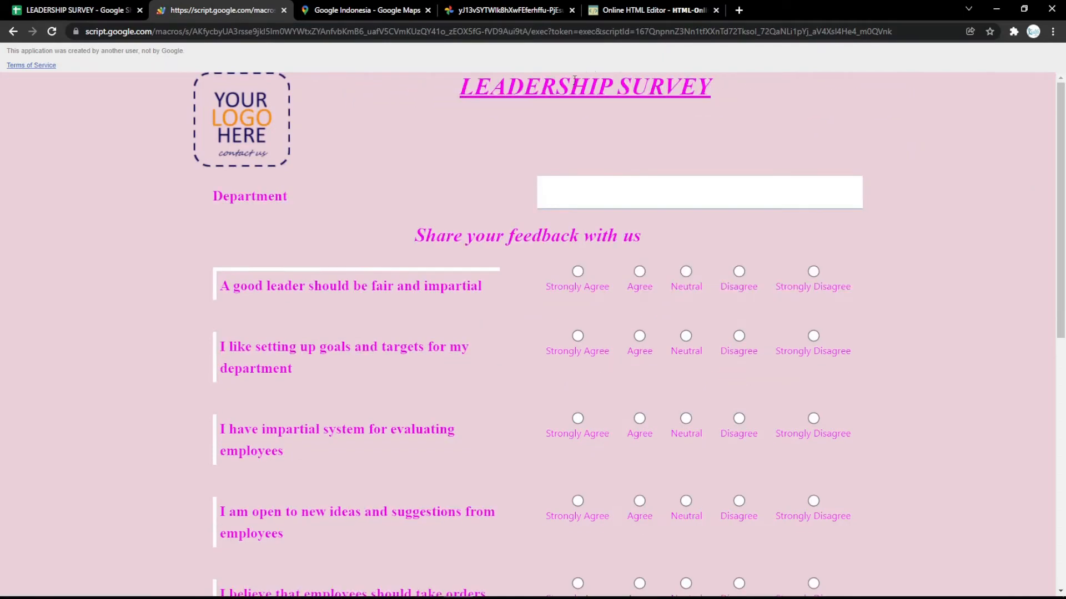
Look at the header formula in the Responses sheet and copy the RESPONSES formula from the Google Keep note
click(111, 10)
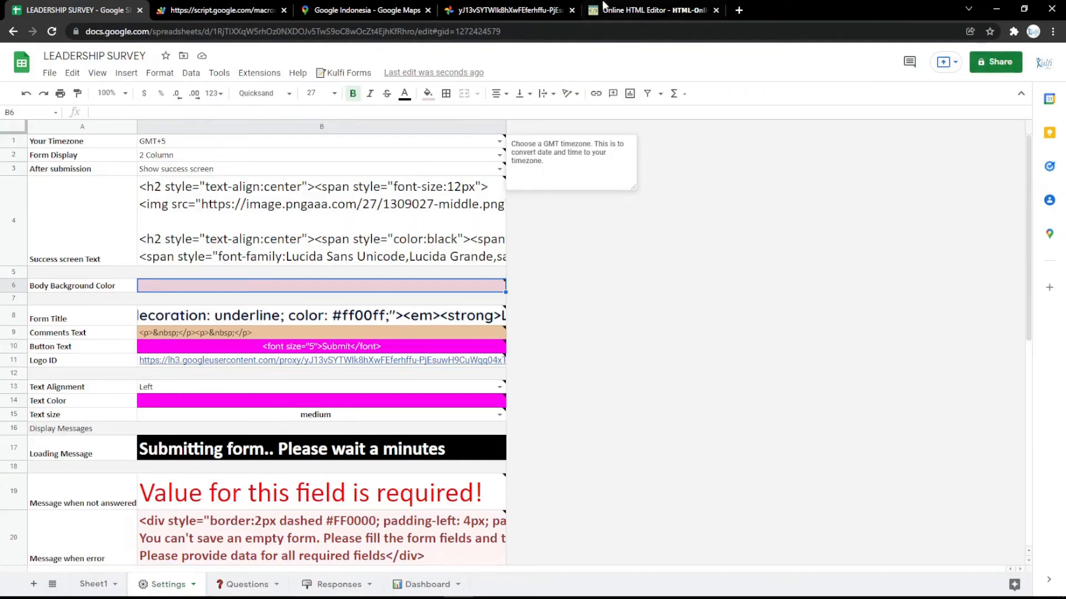
mouse_move(361, 265)
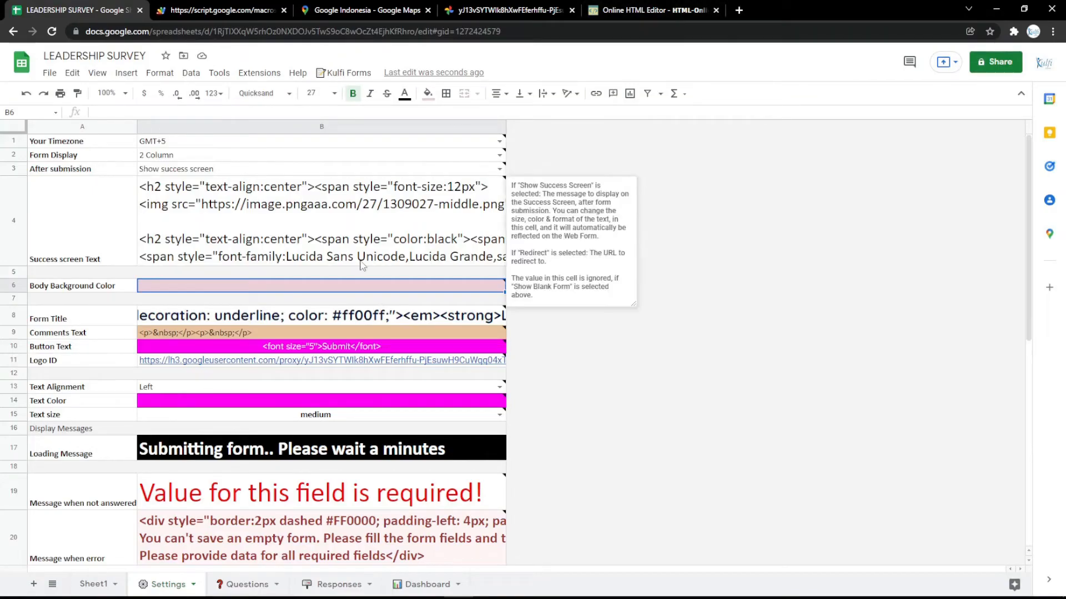
click(335, 582)
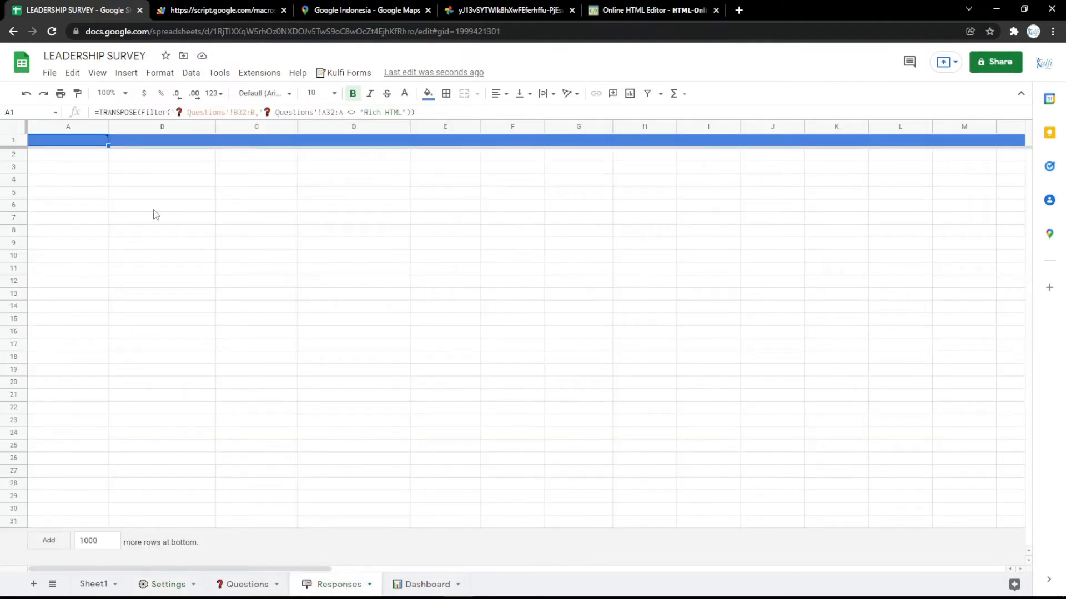
mouse_move(85, 144)
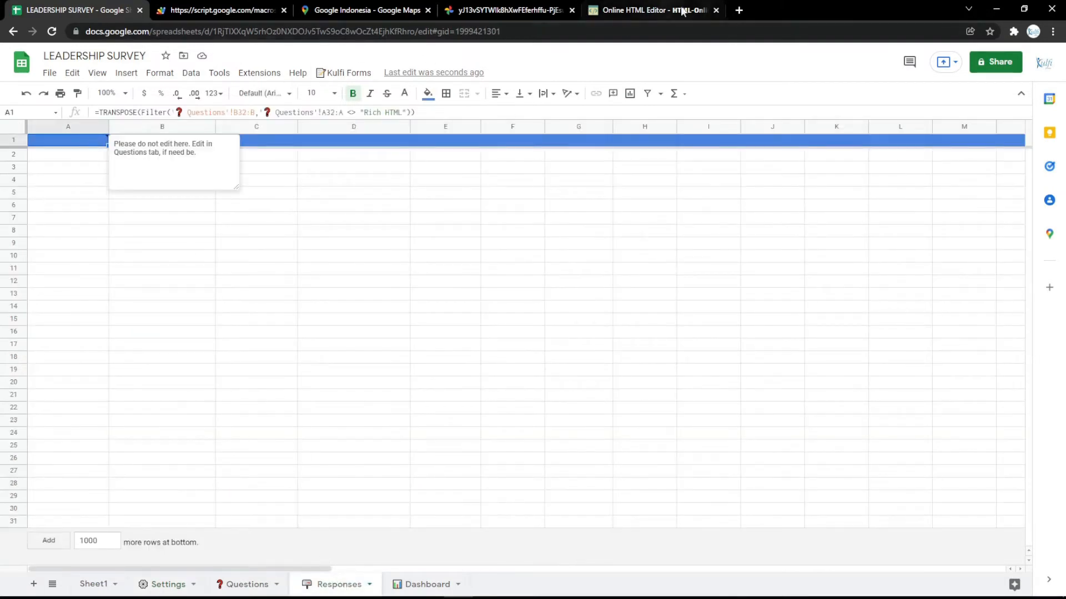
click(739, 10)
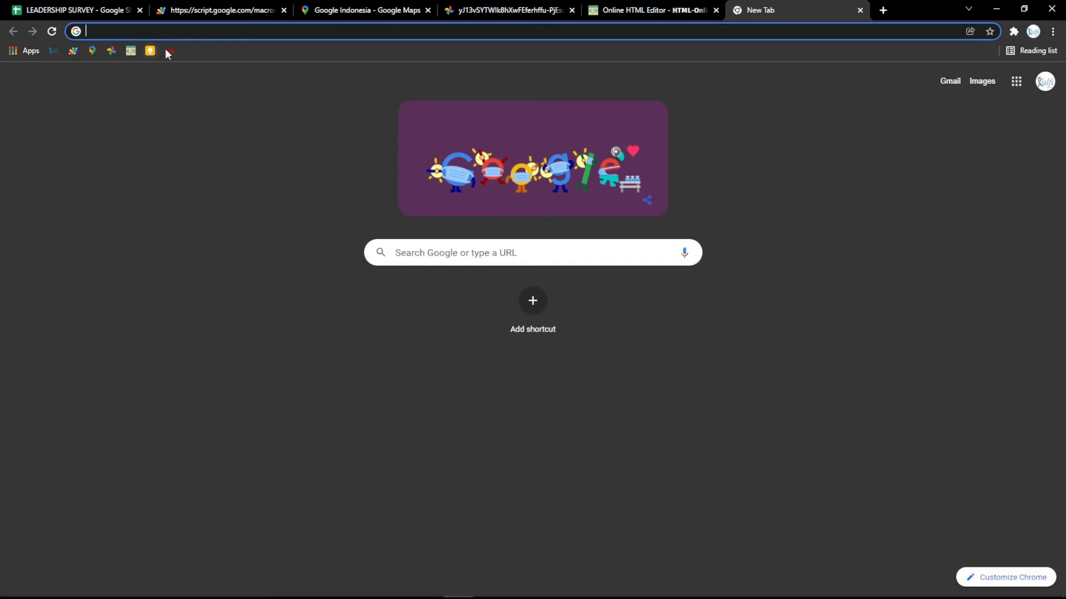
click(149, 49)
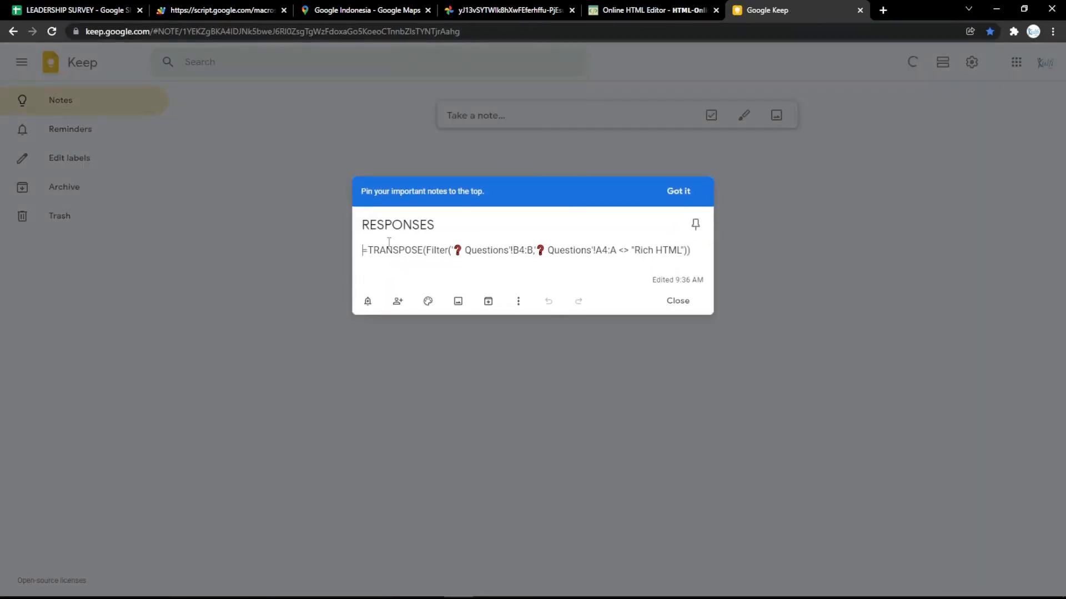
key(ctrl+a)
key(ctrl+v)
key(ctrl+z)
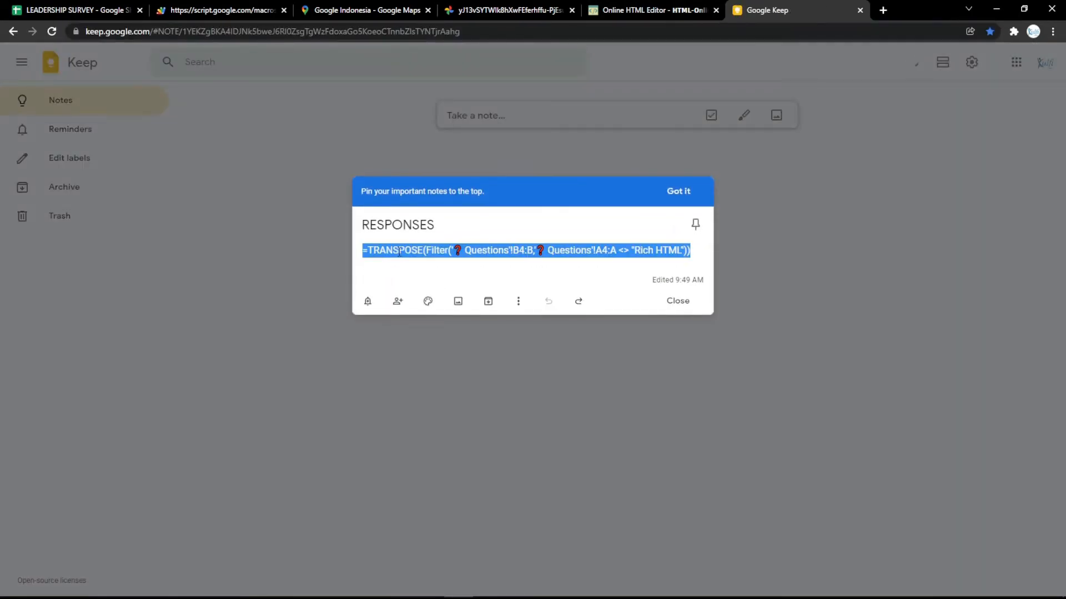
Replace the formula in cell A1 of the Responses sheet with the copied TRANSPOSE(Filter()) formula referencing Questions B4:B and A4:A
click(88, 9)
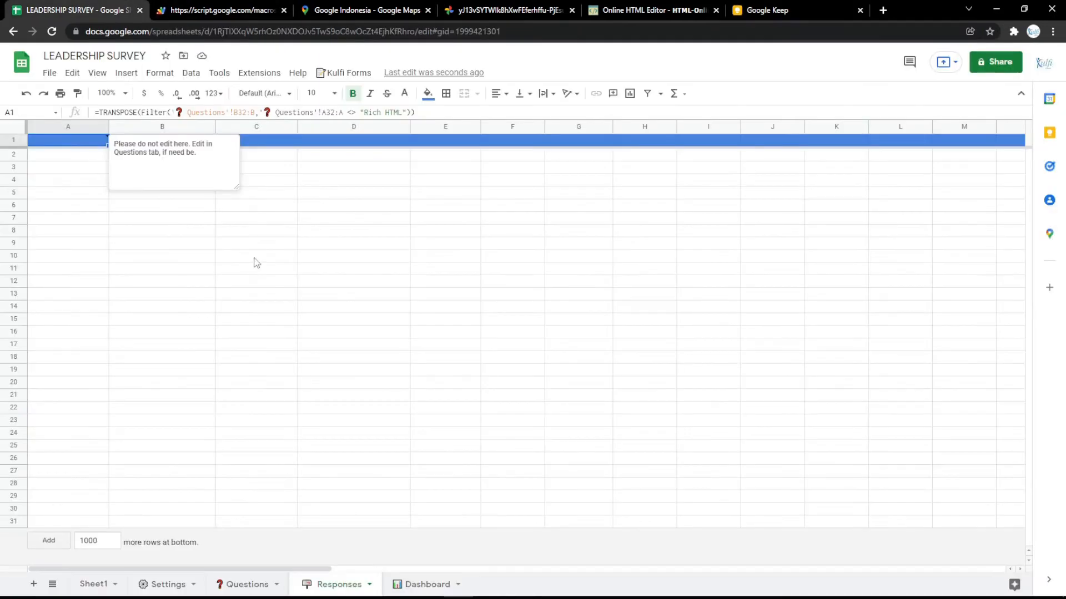
double_click(81, 140)
key(ctrl+a)
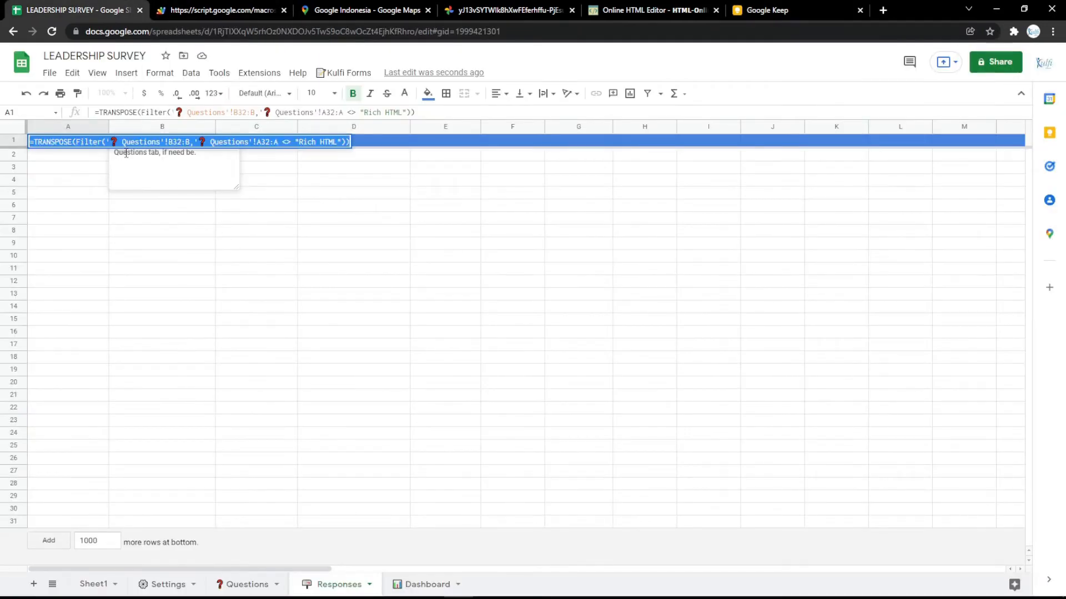
key(ctrl+v)
click(79, 181)
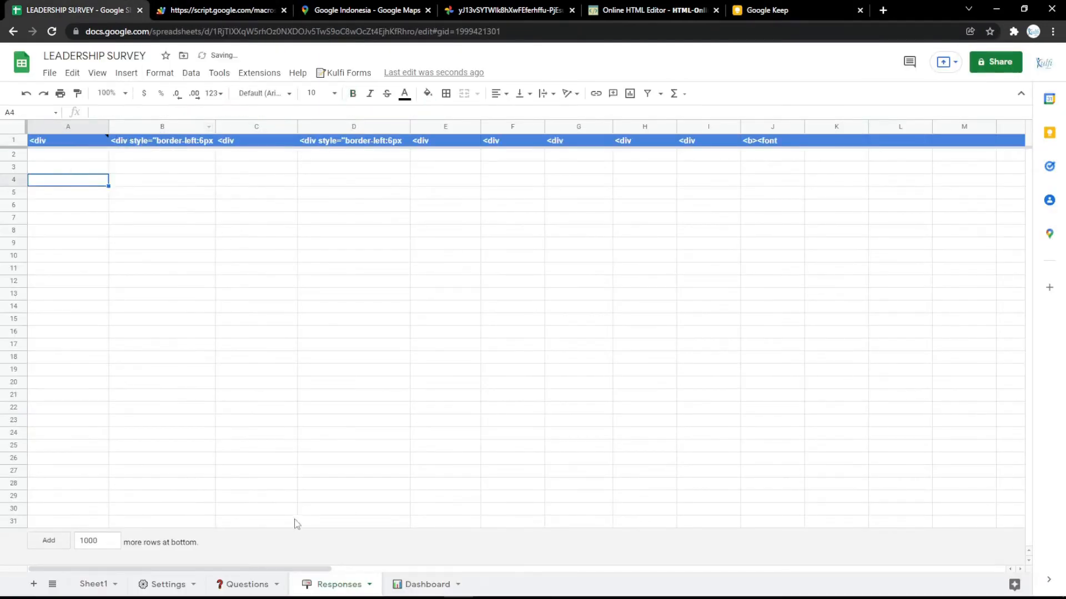
Check the first question's row in the Questions sheet and change the Responses header formula's ranges to B3:B and A3:A
click(248, 584)
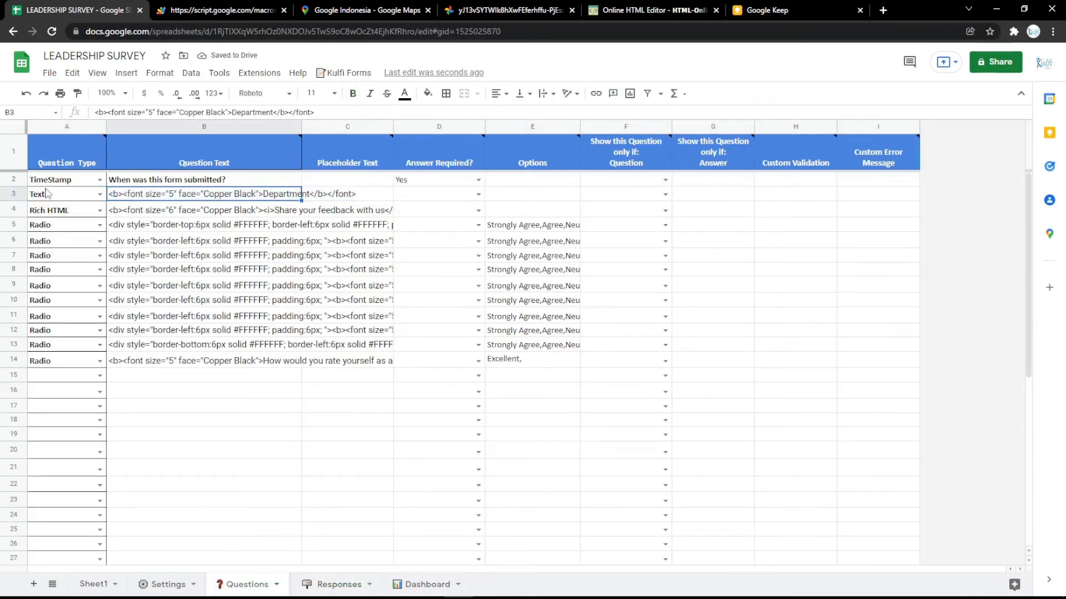
click(325, 585)
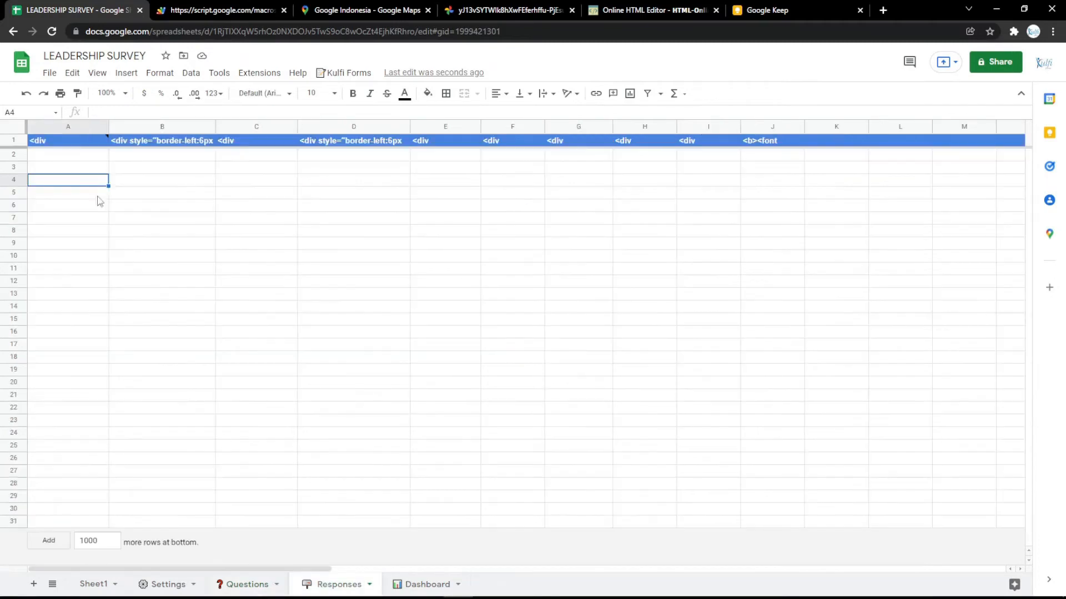
double_click(72, 140)
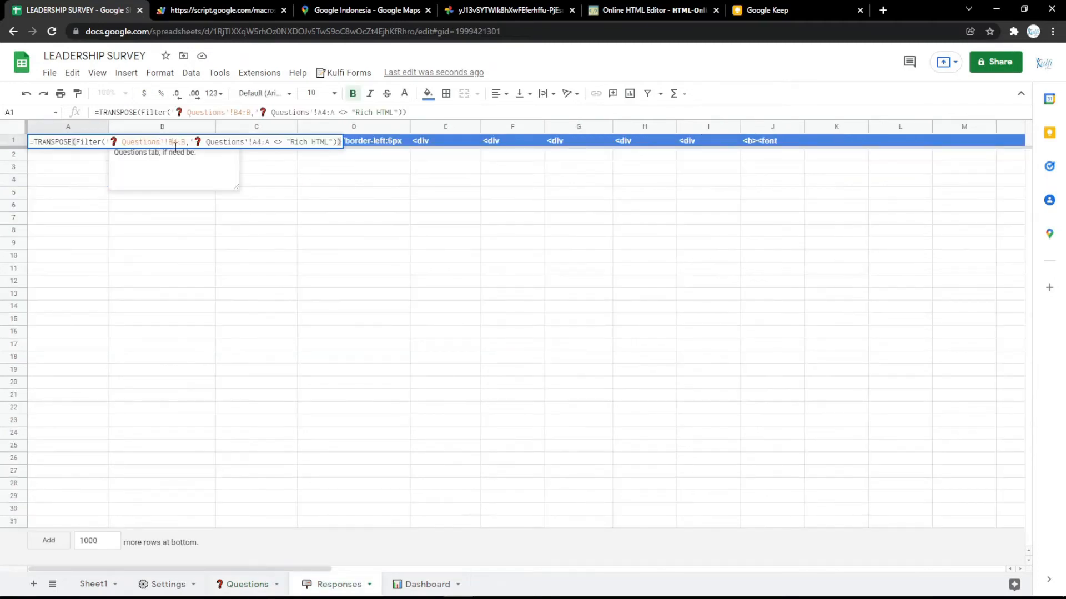
text(3)
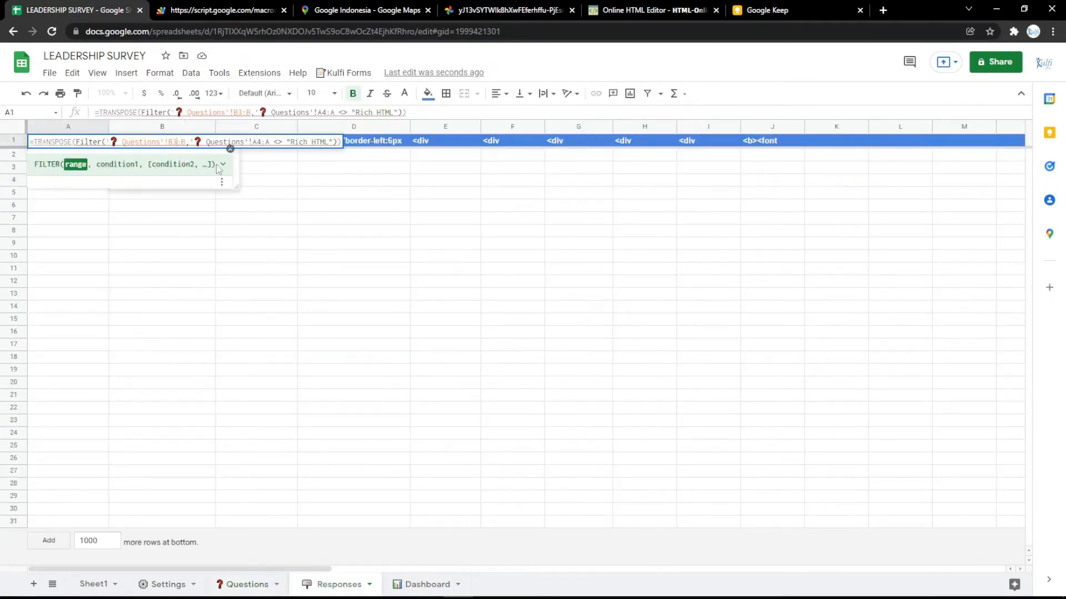
drag(262, 142, 258, 142)
text(3)
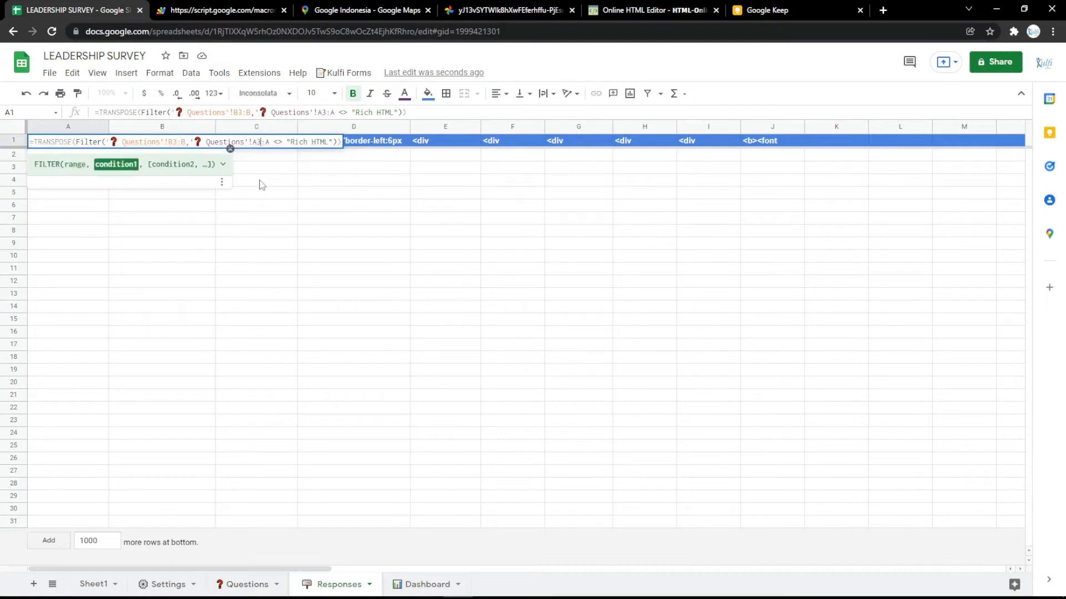
click(261, 182)
Submit the web form with Department "Office", mostly Agree answers and the leader rating Excellent, and check the entry in the Responses sheet
click(223, 10)
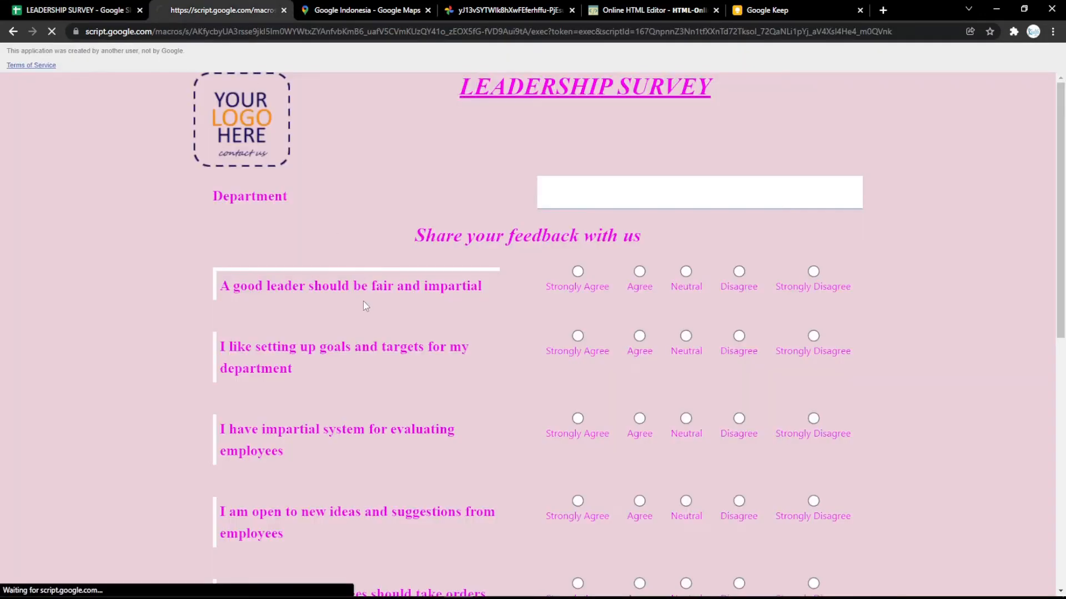
click(606, 183)
text(O)
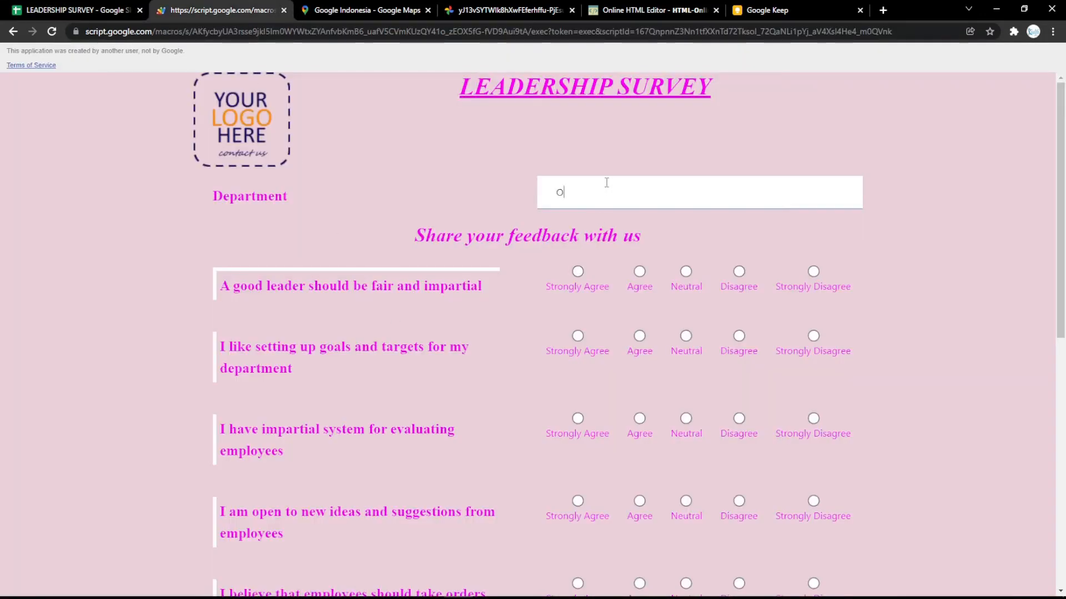
text(ffi)
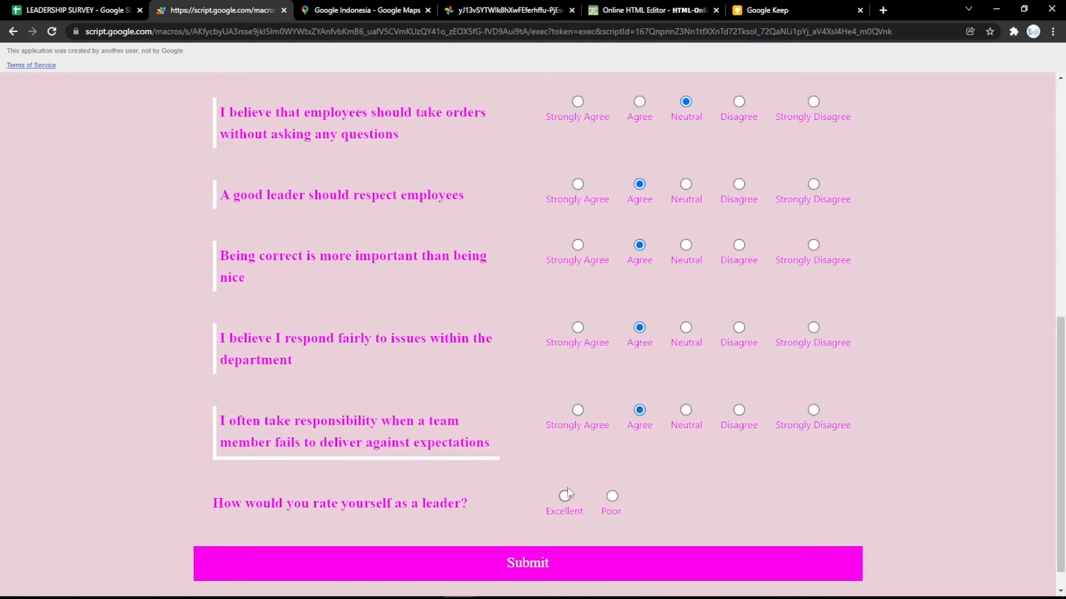
click(564, 496)
scroll(566, 494, down, 1)
click(571, 527)
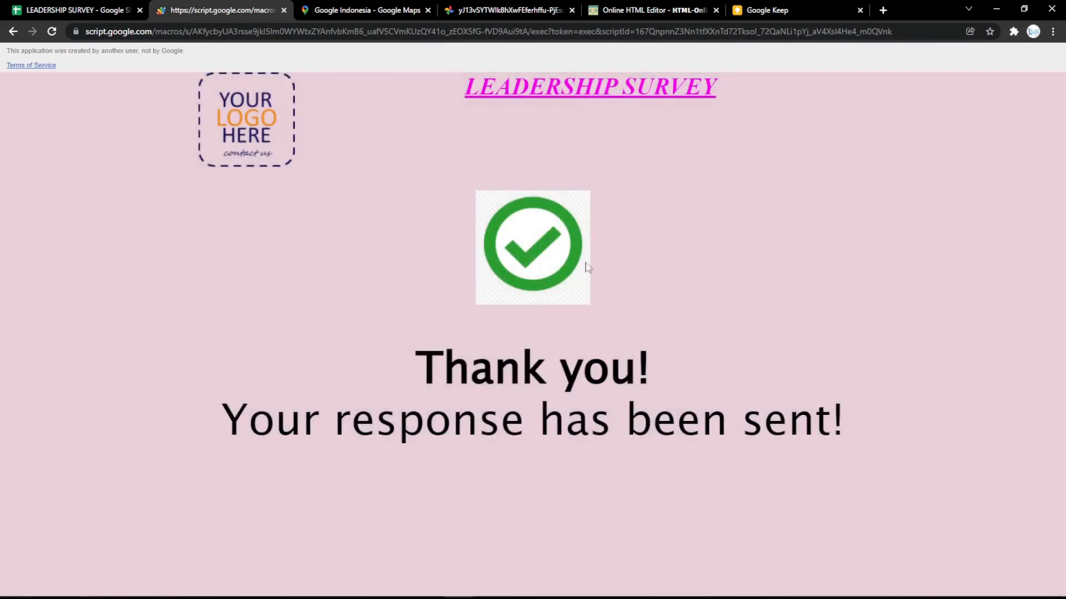
click(103, 12)
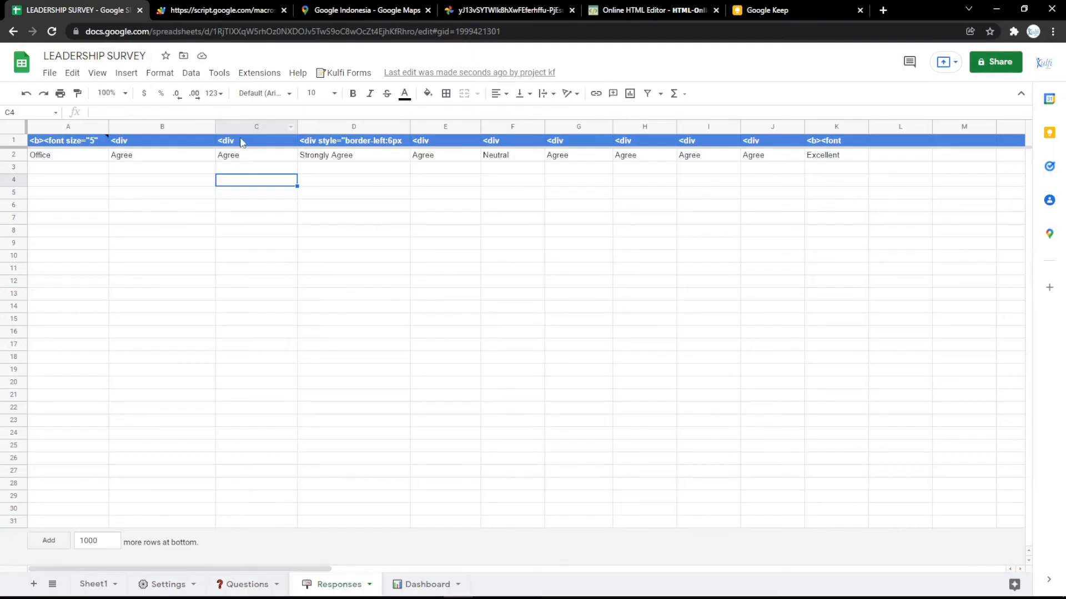
click(217, 10)
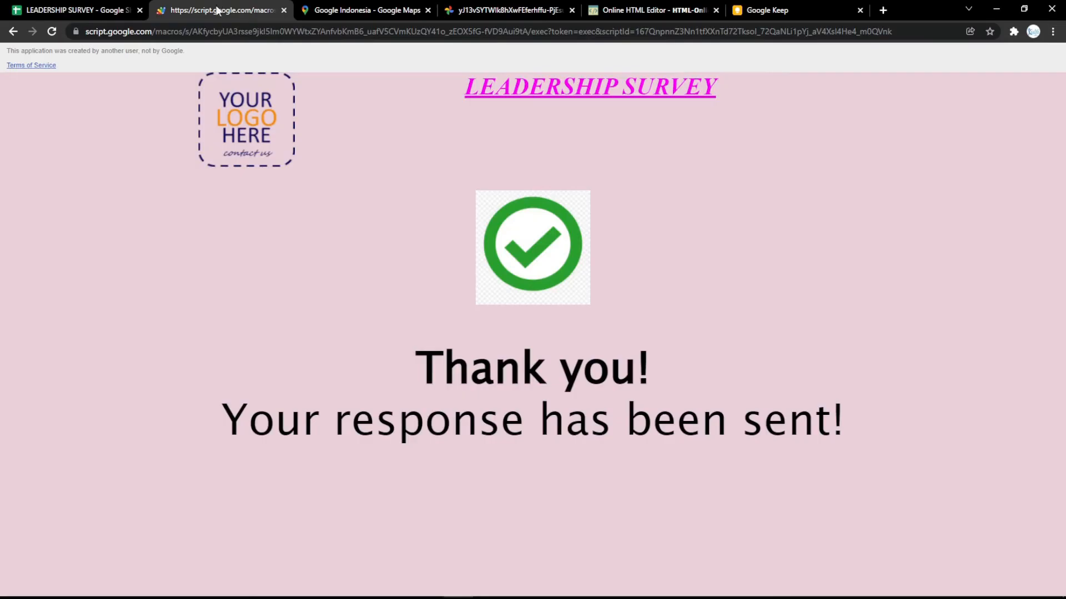
click(109, 9)
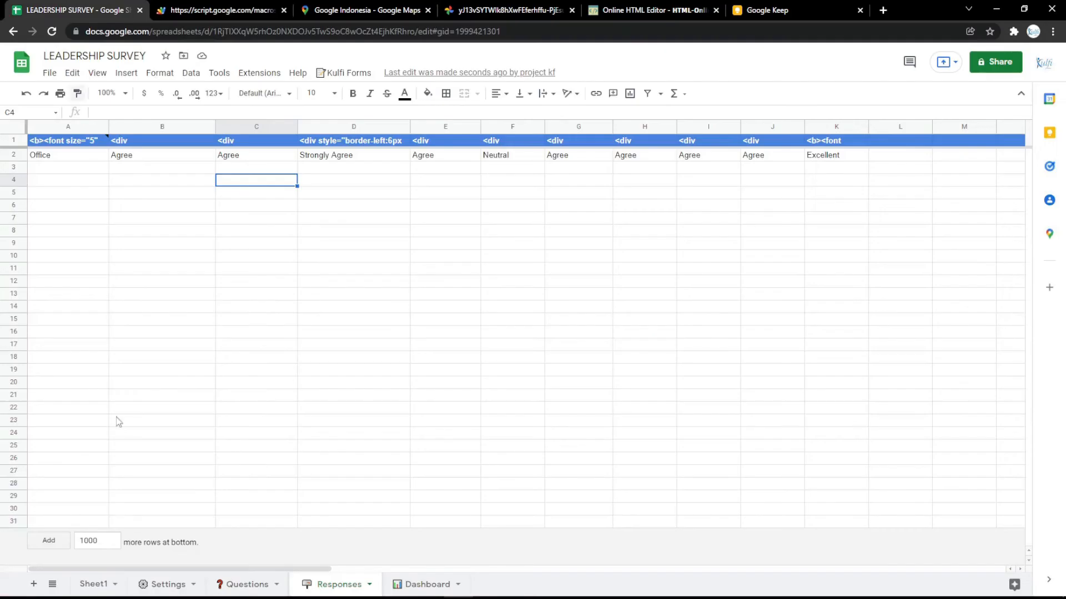
Look at the Success screen Text setting, open the thank_you_PNG66.png image from pngimg.com in a new browser tab, and copy its address
click(166, 584)
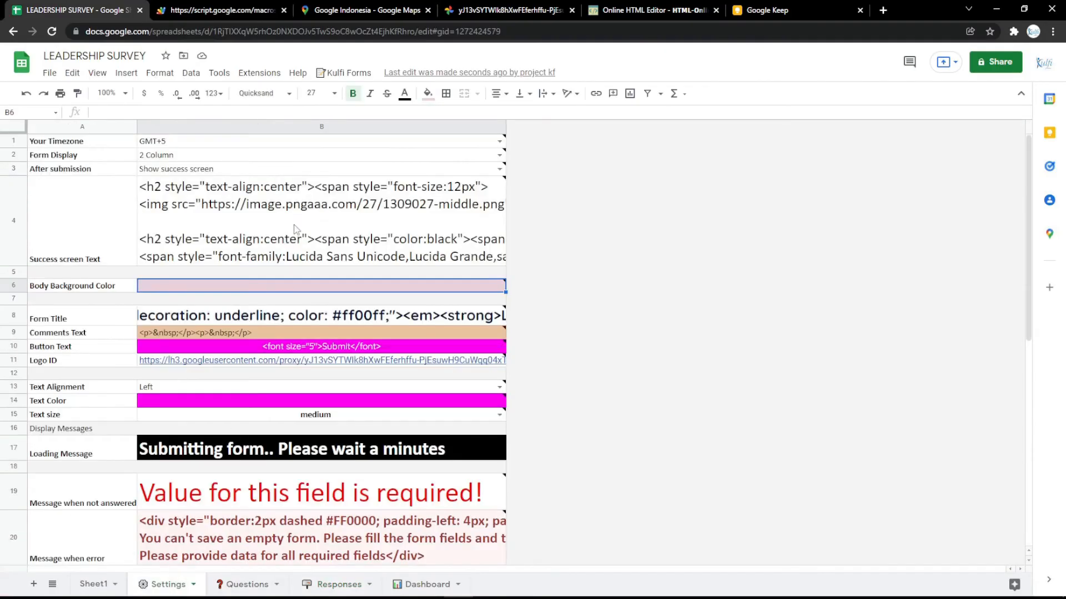
click(305, 225)
key(ctrl+t)
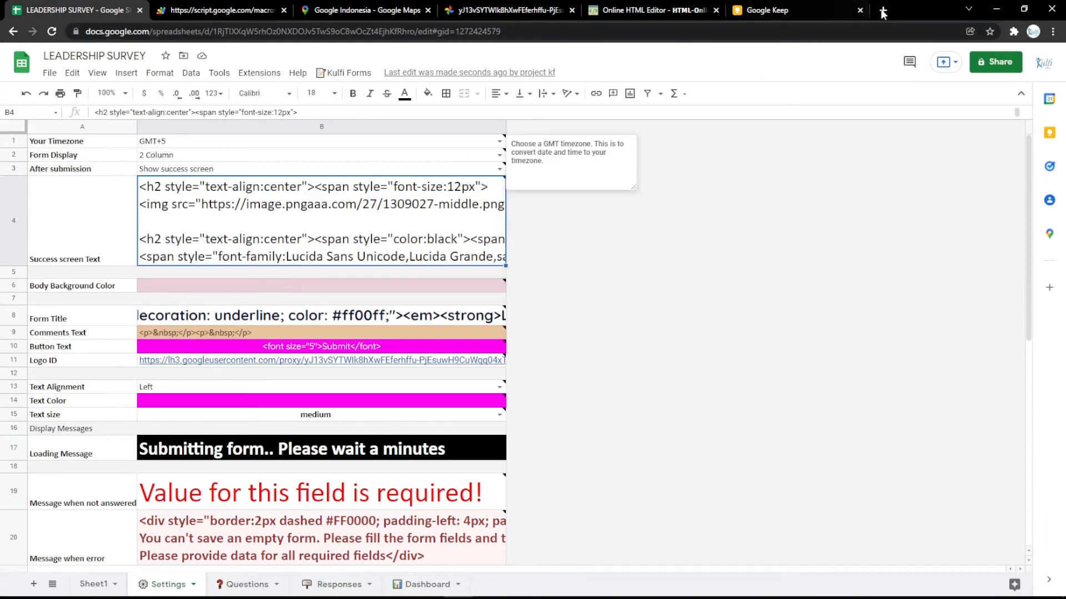
click(169, 51)
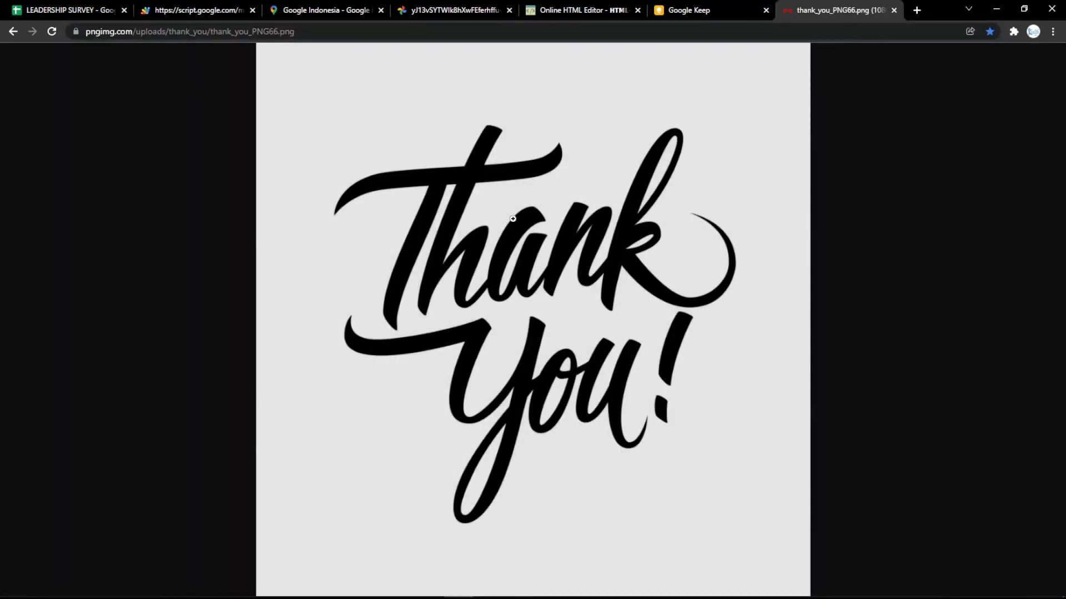
click(343, 44)
click(341, 31)
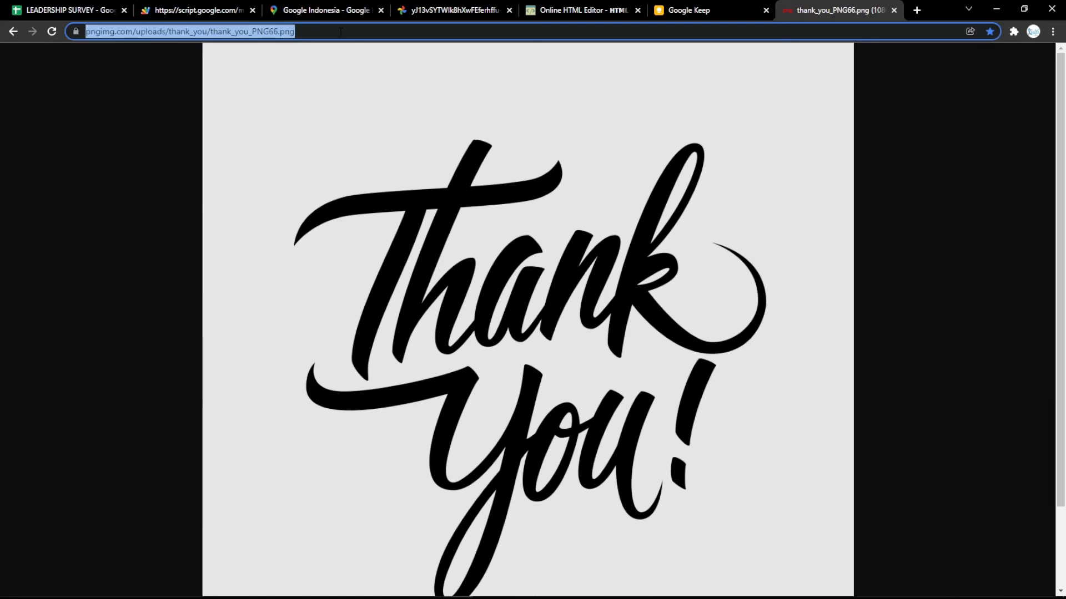
click(426, 157)
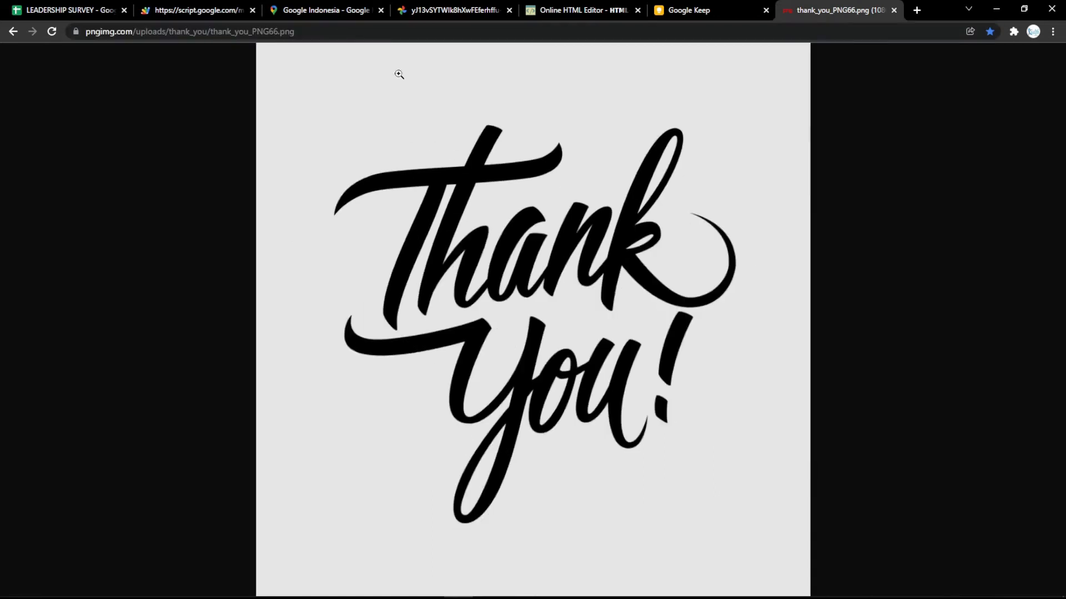
click(383, 32)
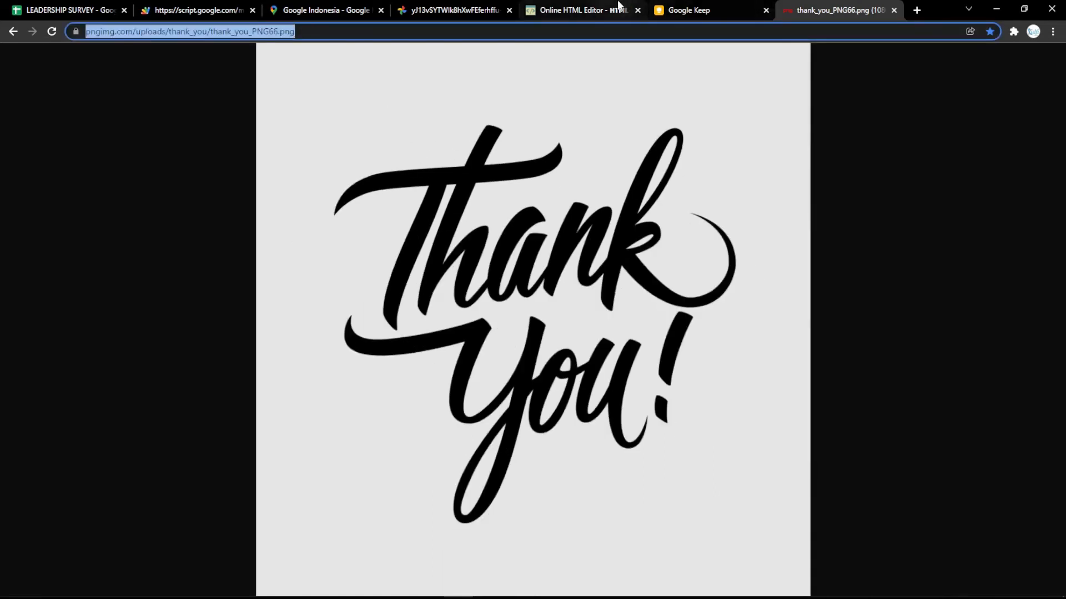
Switch to the Online HTML Editor and replace the LEADERSHIP SURVEY heading with the image from the copied thank_you_PNG66.png address
click(580, 10)
drag(332, 243, 35, 260)
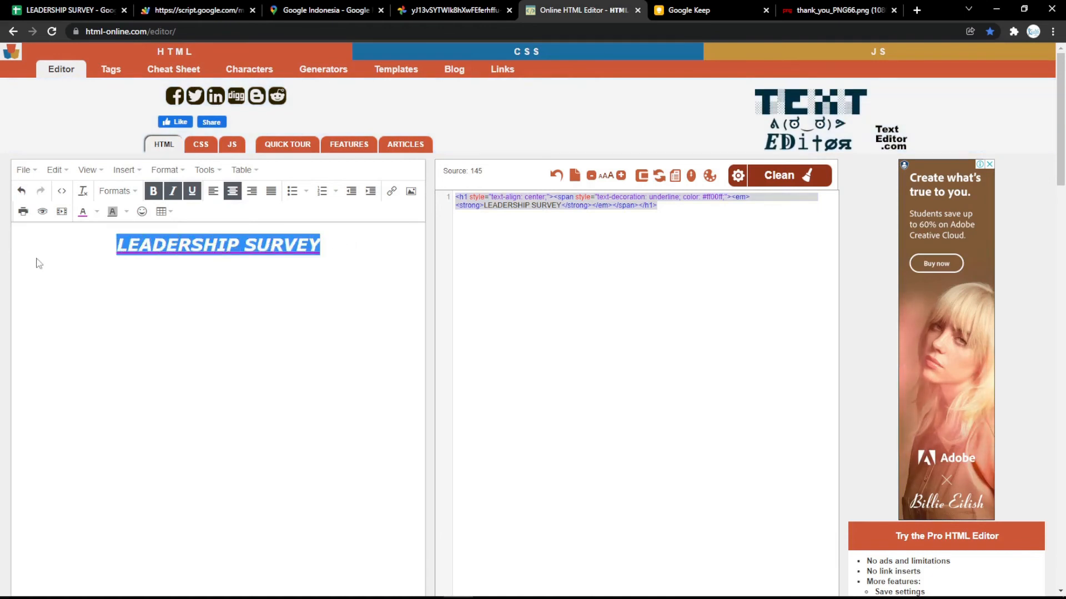
key(BackSpace)
key(ctrl+v)
click(180, 309)
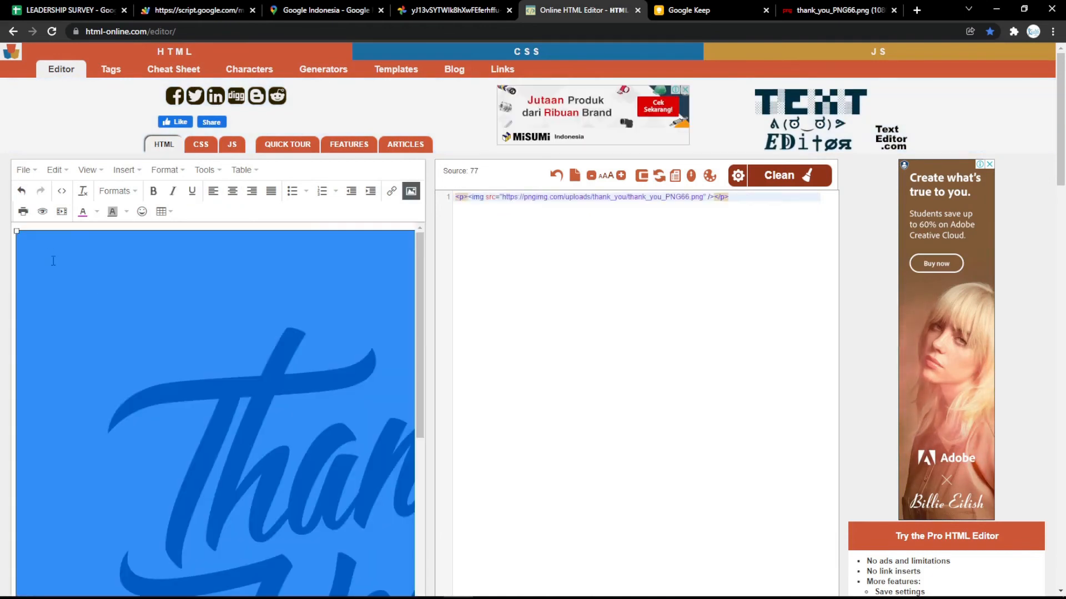
Shrink the thank-you image, set its width and height to 500 in the HTML source, and copy the code
drag(16, 231, 309, 502)
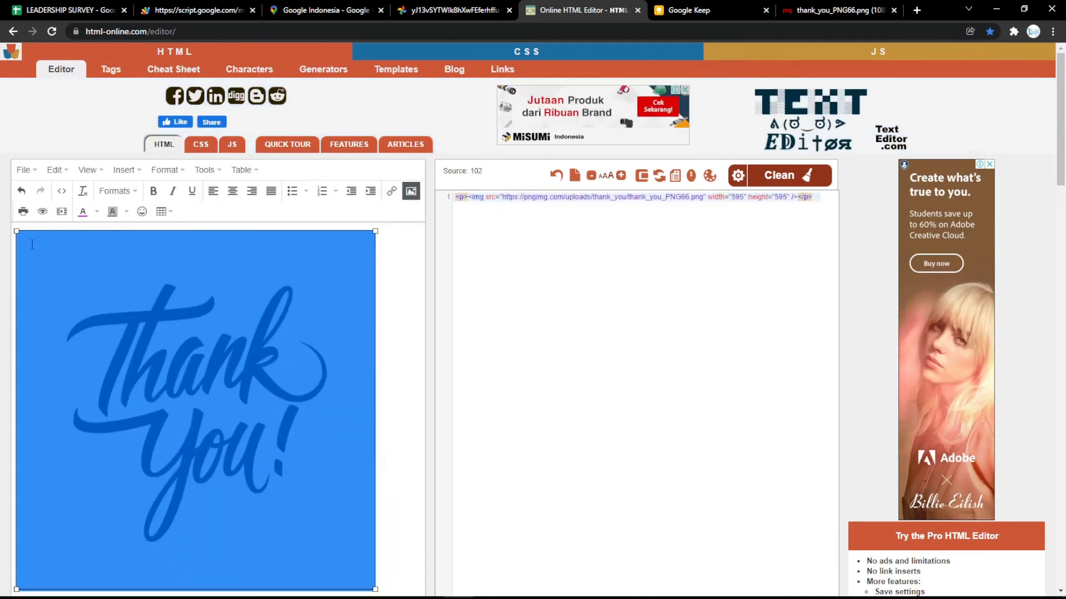
drag(17, 232, 95, 302)
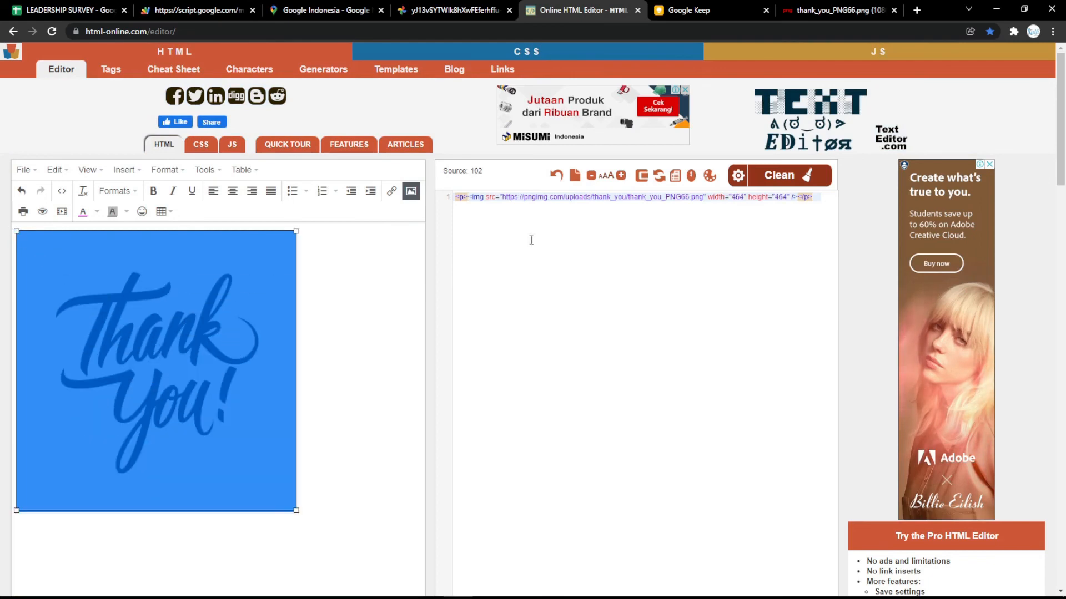
double_click(739, 197)
text(500)
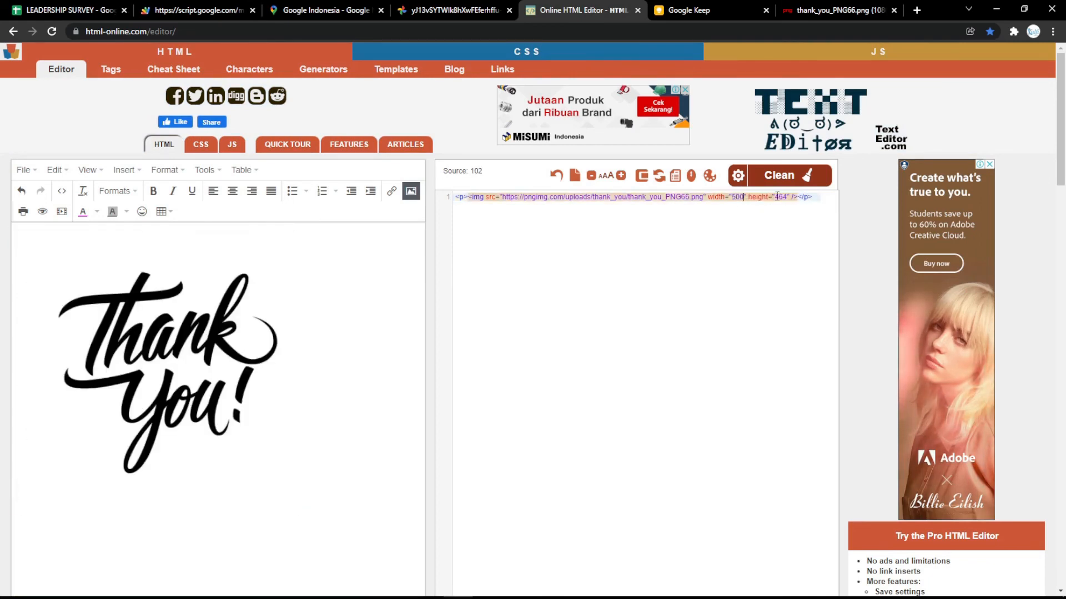
double_click(781, 197)
text(500)
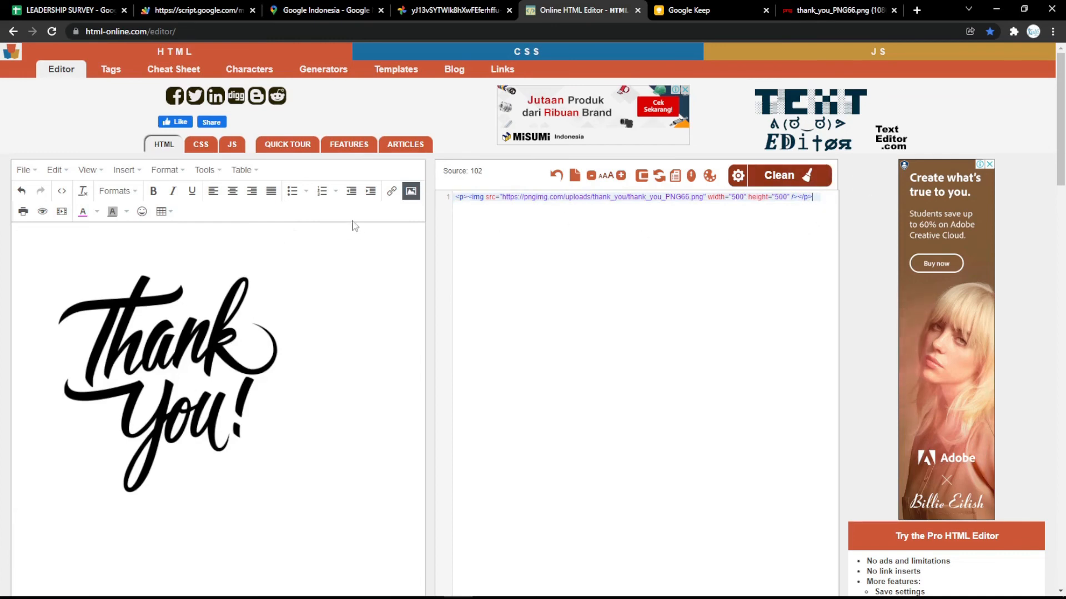
key(ctrl+a)
In the LEADERSHIP SURVEY sheet's Success screen Text setting, replace the old image tag with the copied thank_you_PNG66.png code
click(70, 10)
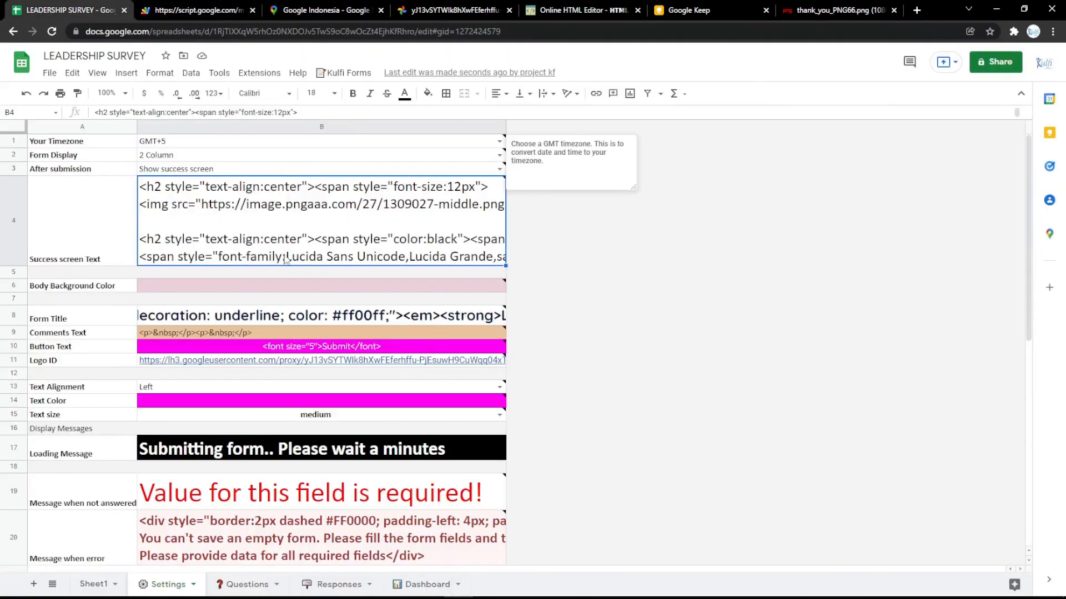
double_click(143, 216)
drag(143, 207, 734, 205)
text(<p><img src="https://pngimg.com/uploads/thank_you/thank_you_PNG66.png" width="500" height="250" /></p>)
key(Return)
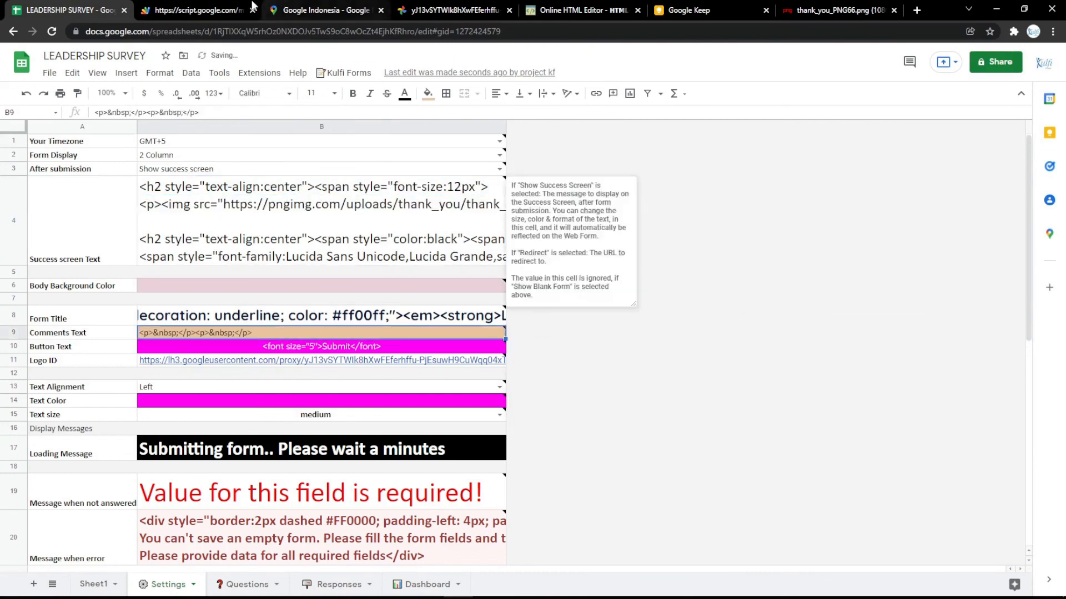
Reload the survey web form and submit it to check the thank-you image on the success screen
click(237, 9)
key(F5)
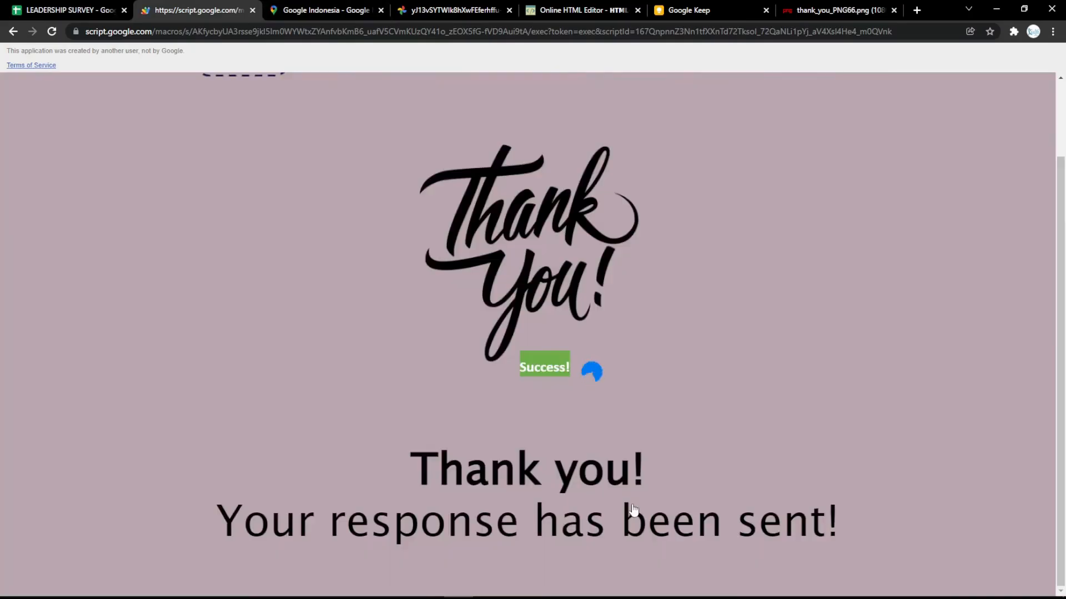